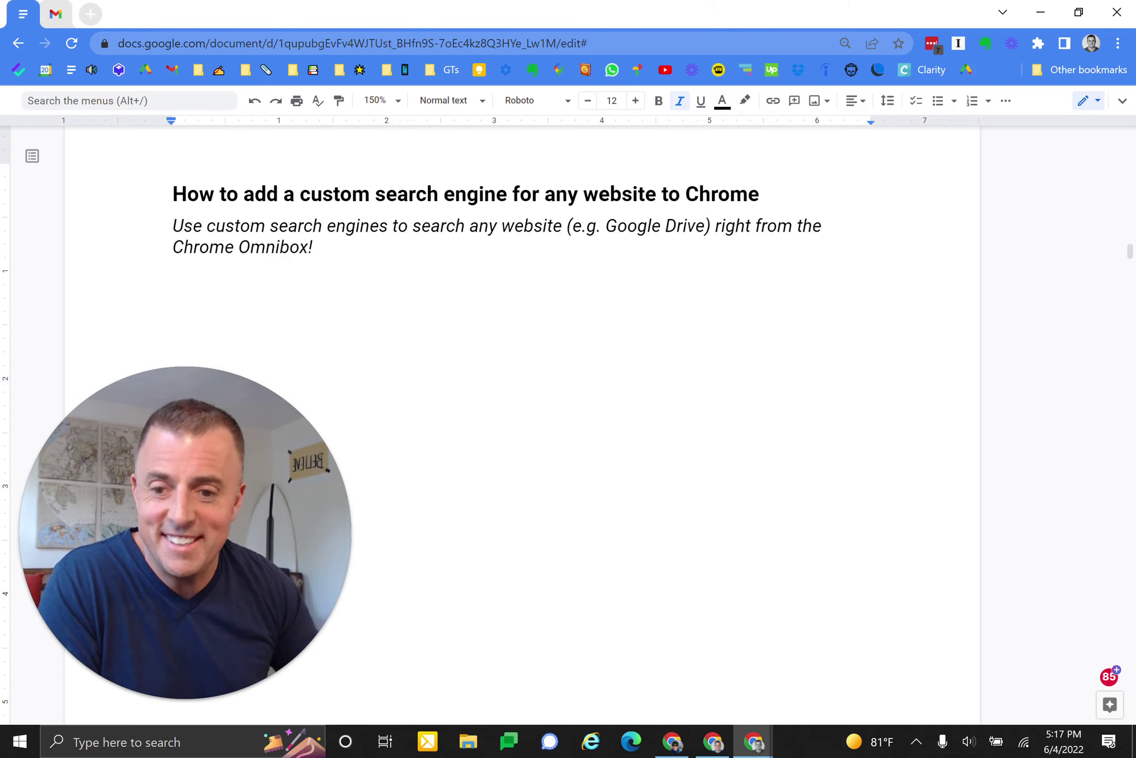
- Under the subtitle, start the numbered list with '1. Navigate to Chrome settings', 'Navigate' in bold
mouse_move(184, 640)
left_click(150, 698)
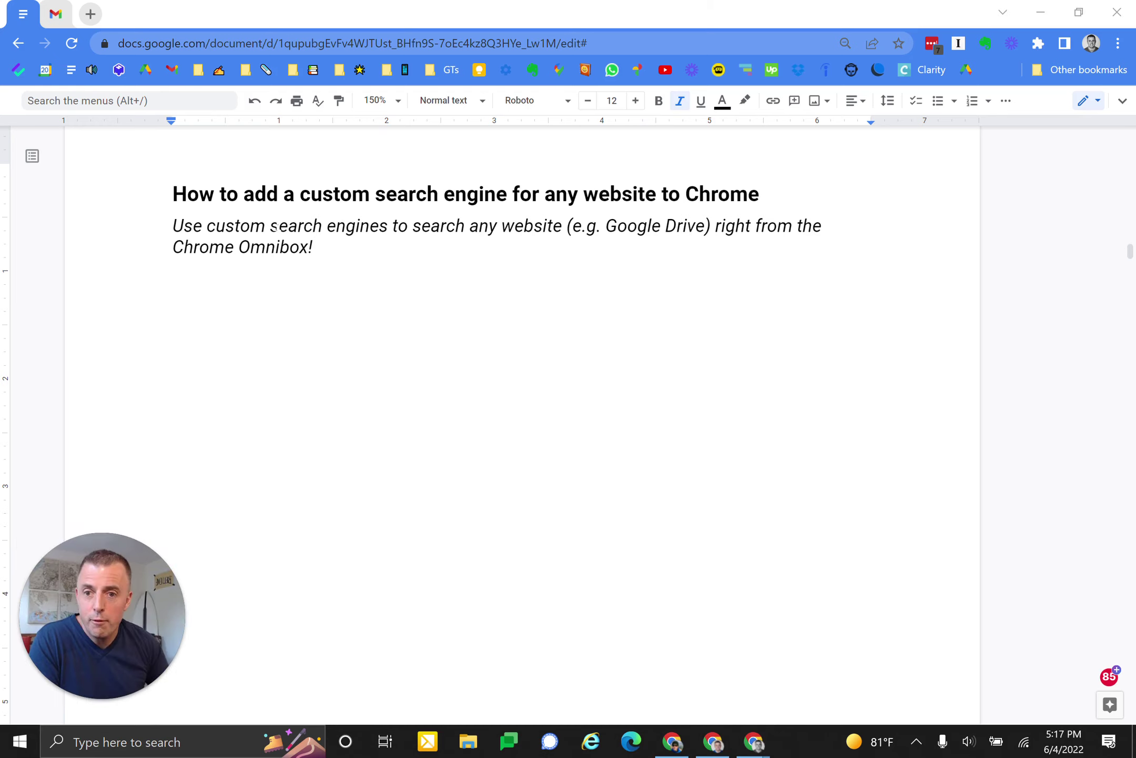
left_click(314, 246)
key("Return")
type("Navigate to Chrome settings")
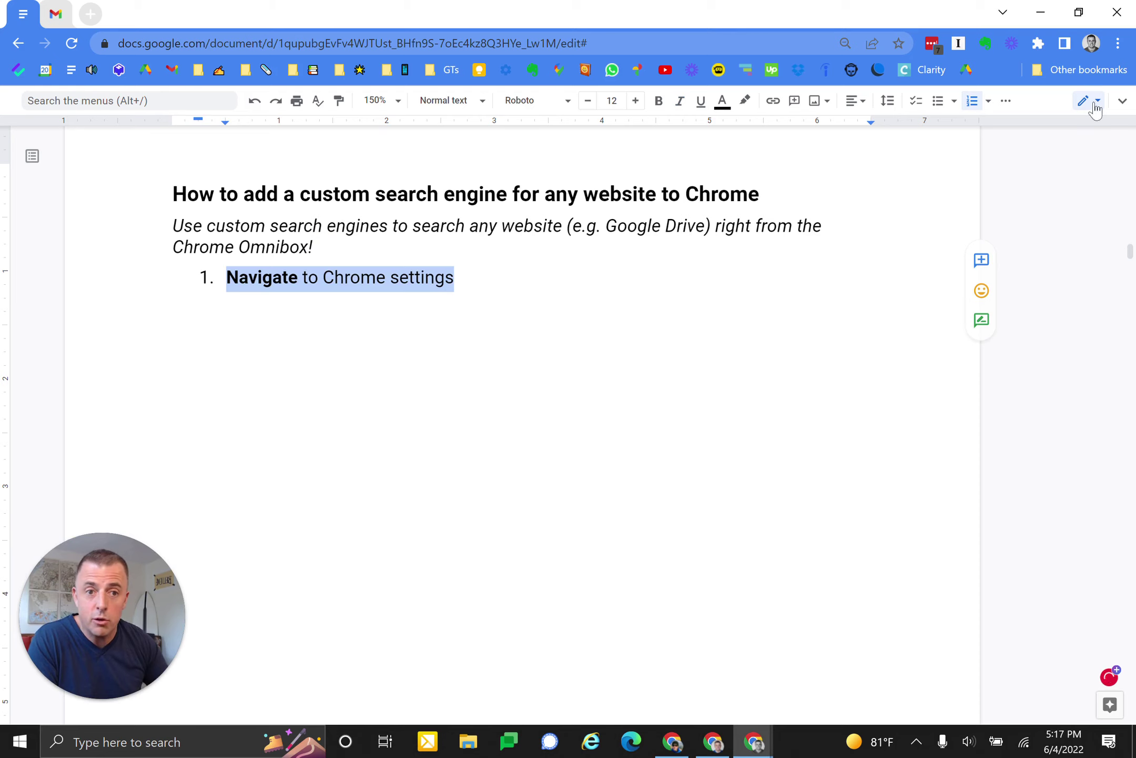
- Open Chrome Settings in a new tab and add step 2, 'Search engine → Site search → Edit search engine'
left_click(1119, 45)
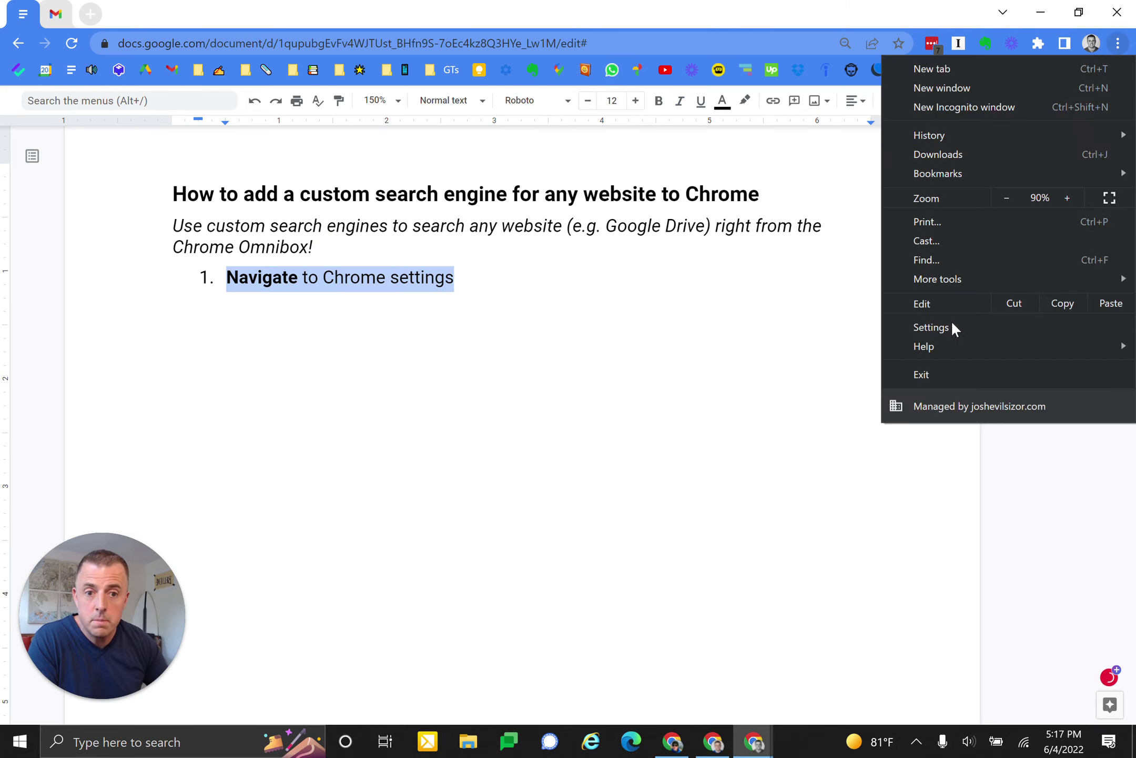
left_click(951, 324)
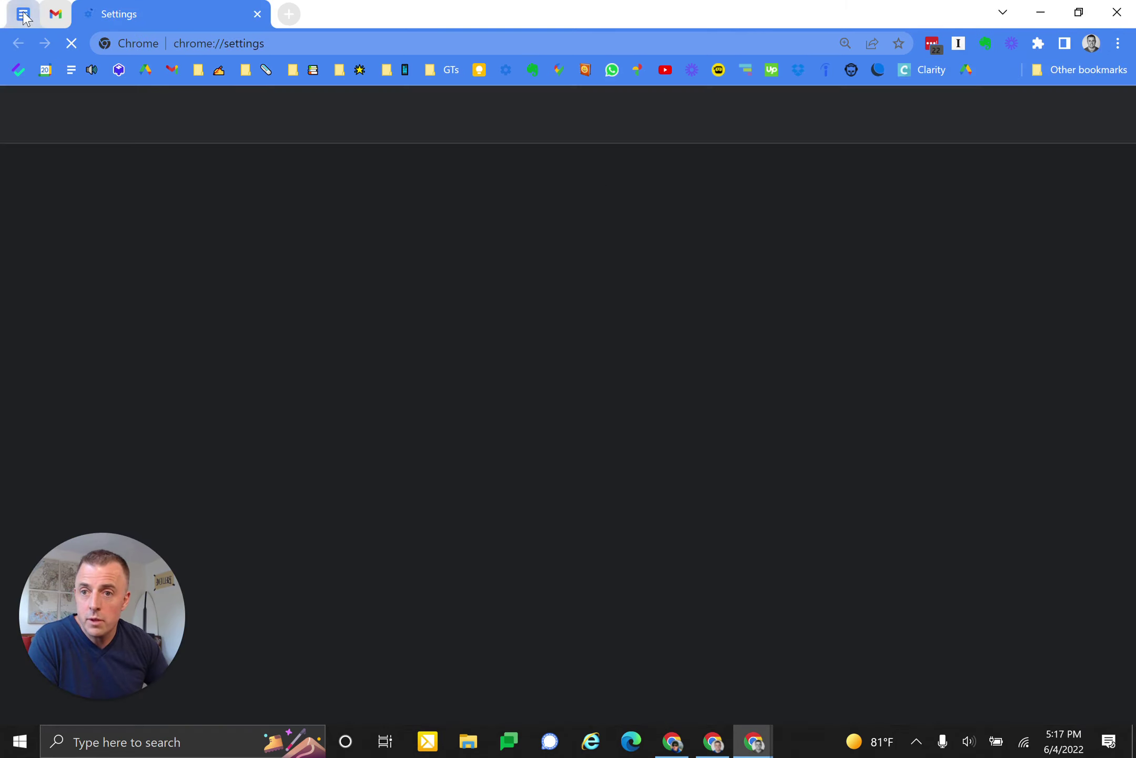
left_click(23, 15)
key("ctrl+y")
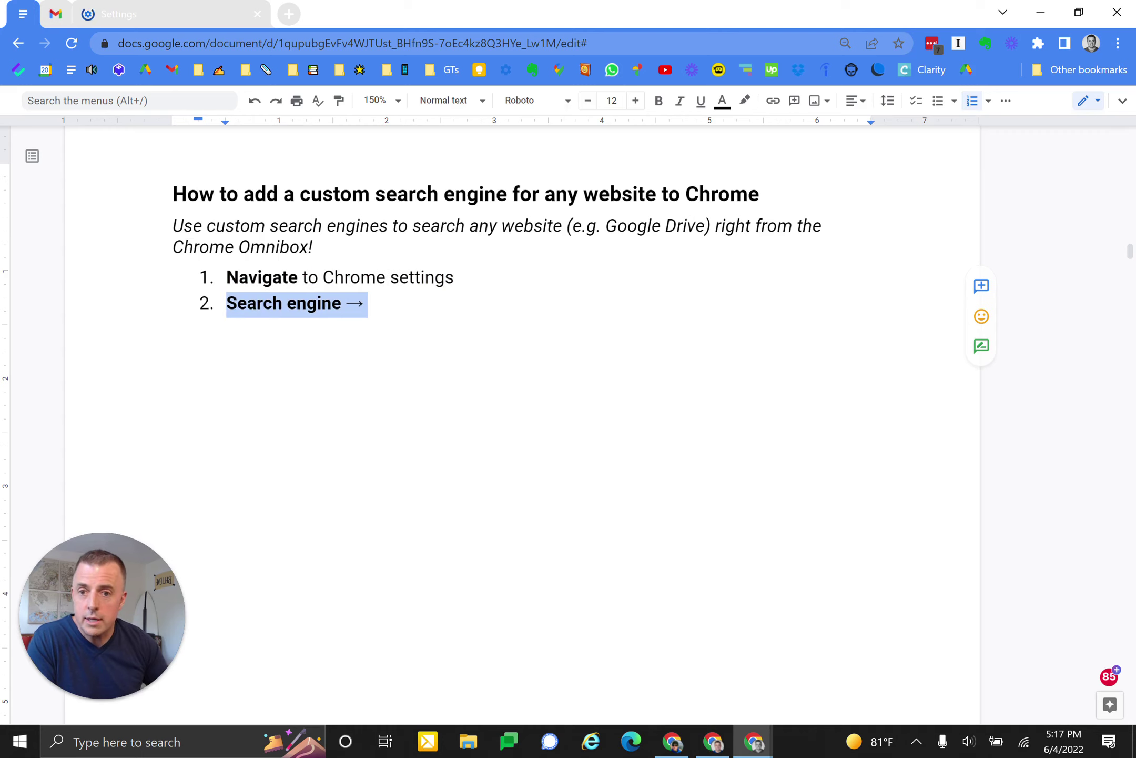
key("ctrl+y")
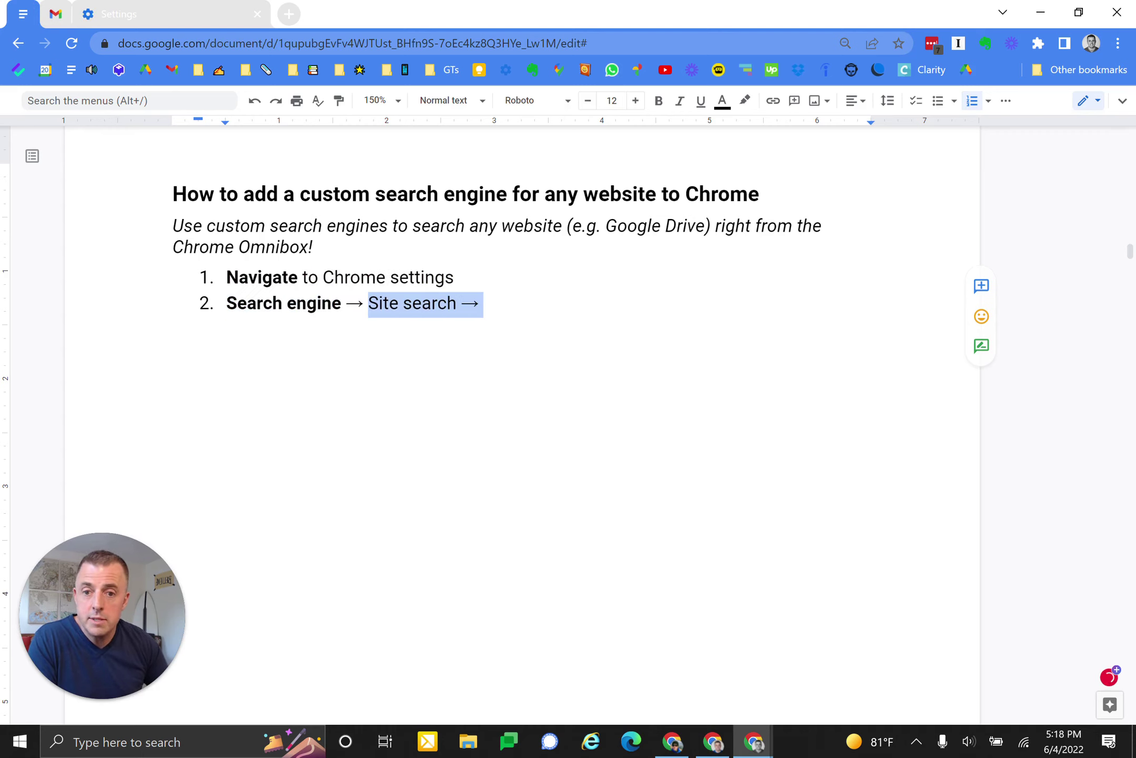
key("ctrl+y")
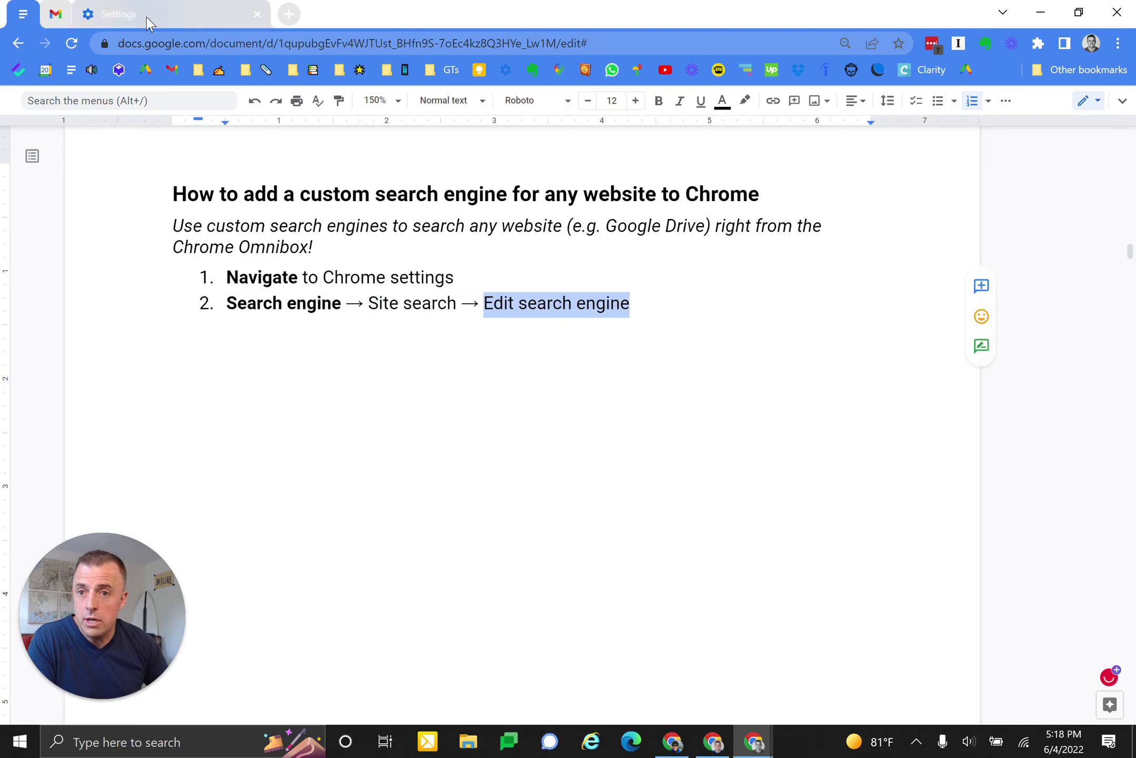
left_click(150, 16)
- Open Manage search engines and site search, then add step 3, 'Select search engine to edit'
left_click(118, 380)
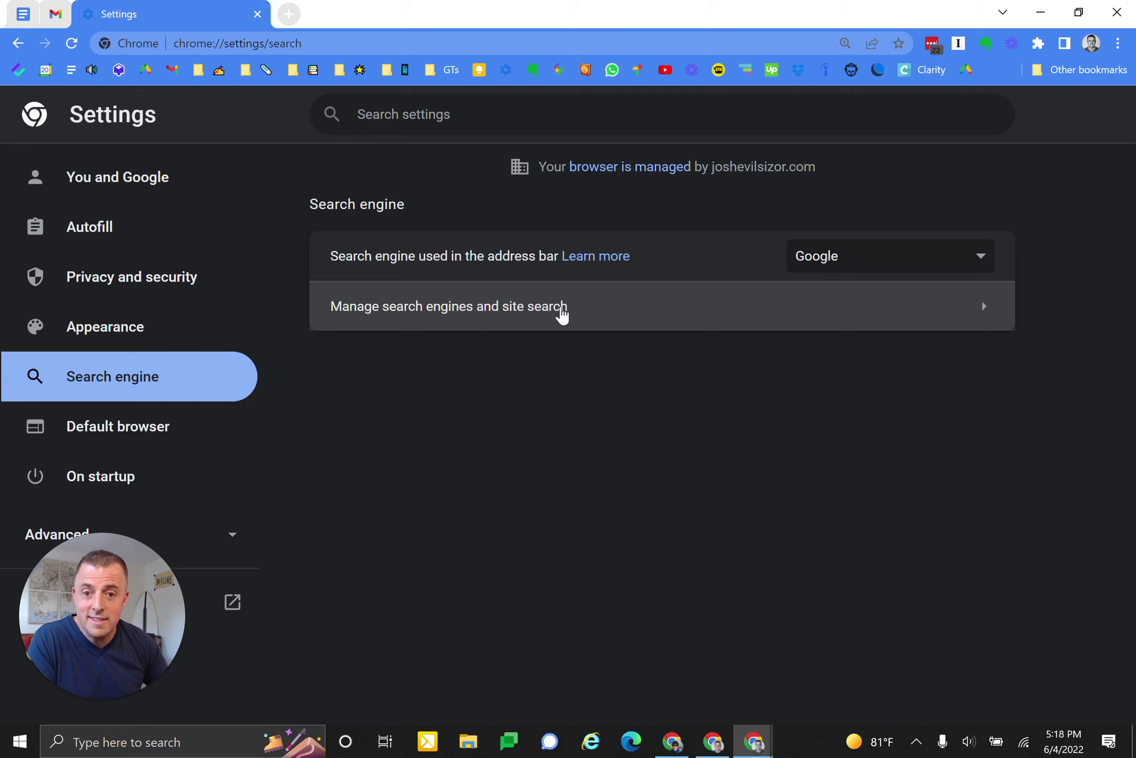
left_click(554, 305)
scroll(614, 432, "down", 10)
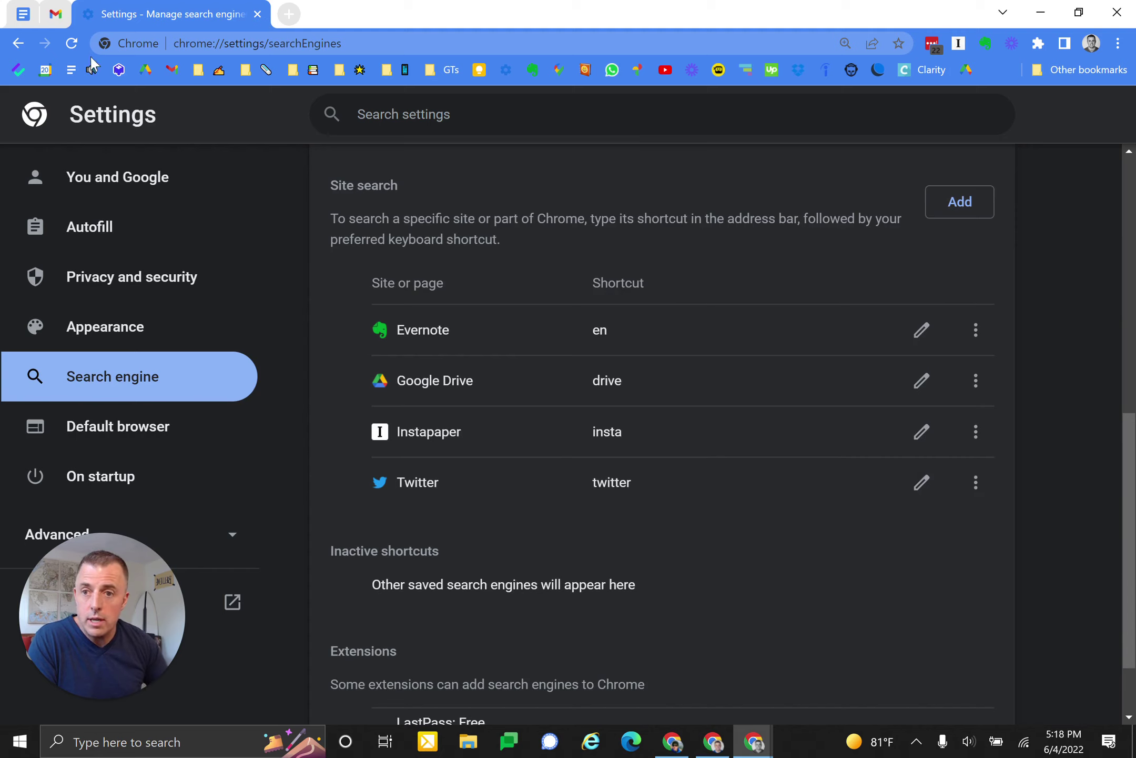
left_click(22, 14)
key("ctrl+y")
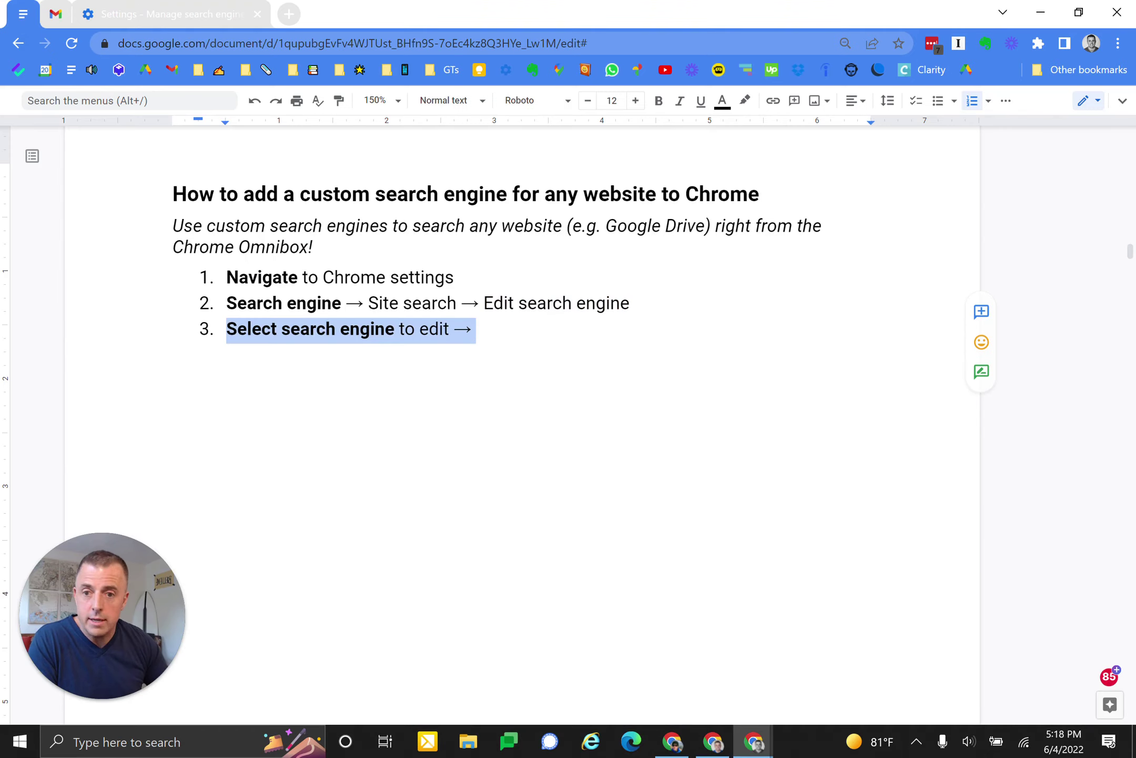
- Open the Google Drive entry for editing and append '→ Google Drive' to step 3
left_click(174, 16)
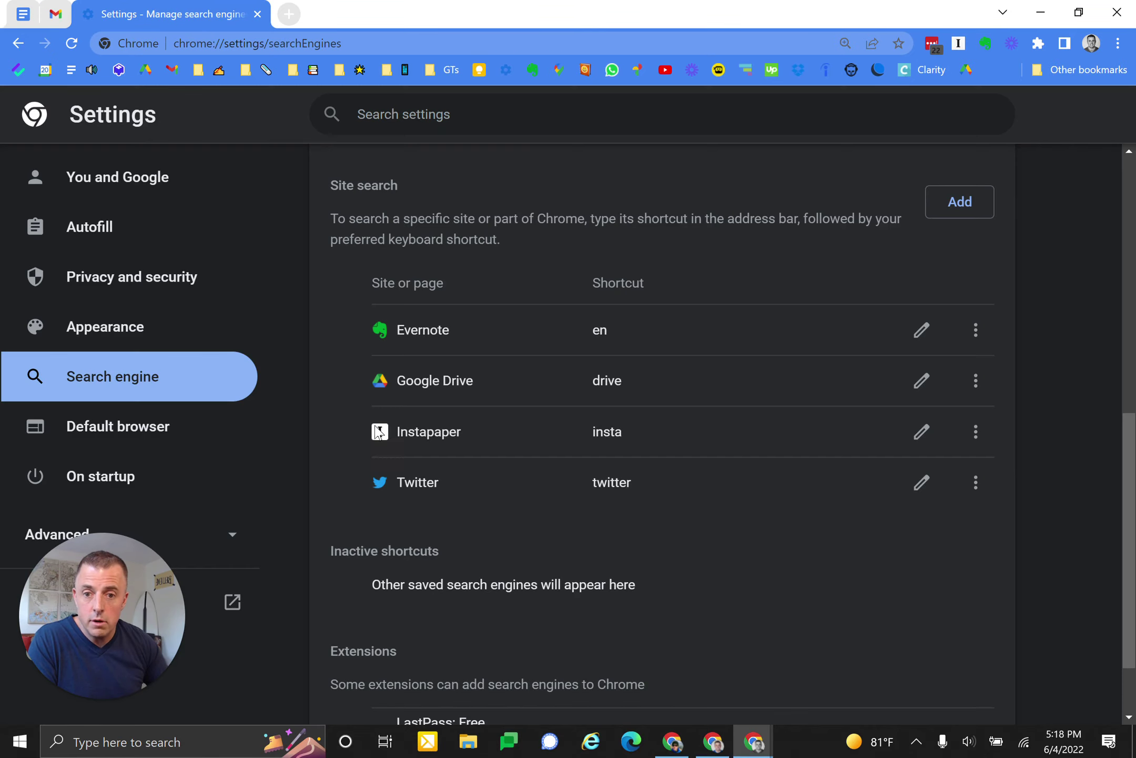
left_click(975, 377)
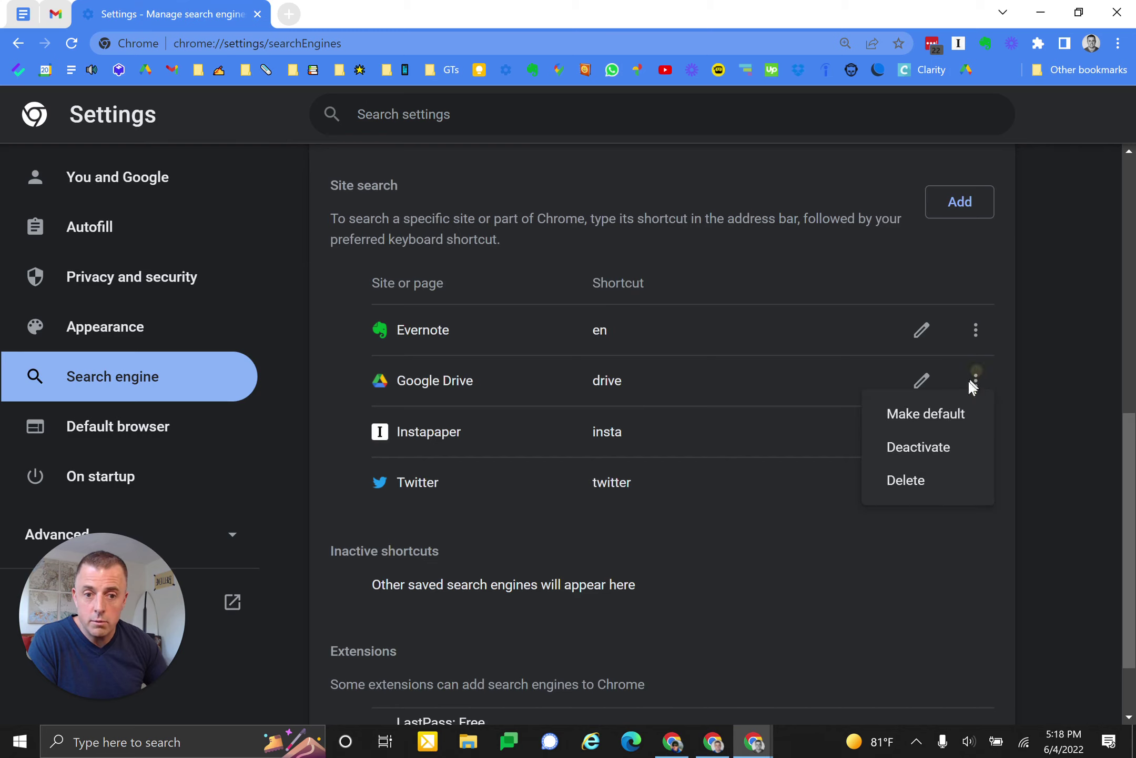
left_click(922, 377)
left_click(921, 376)
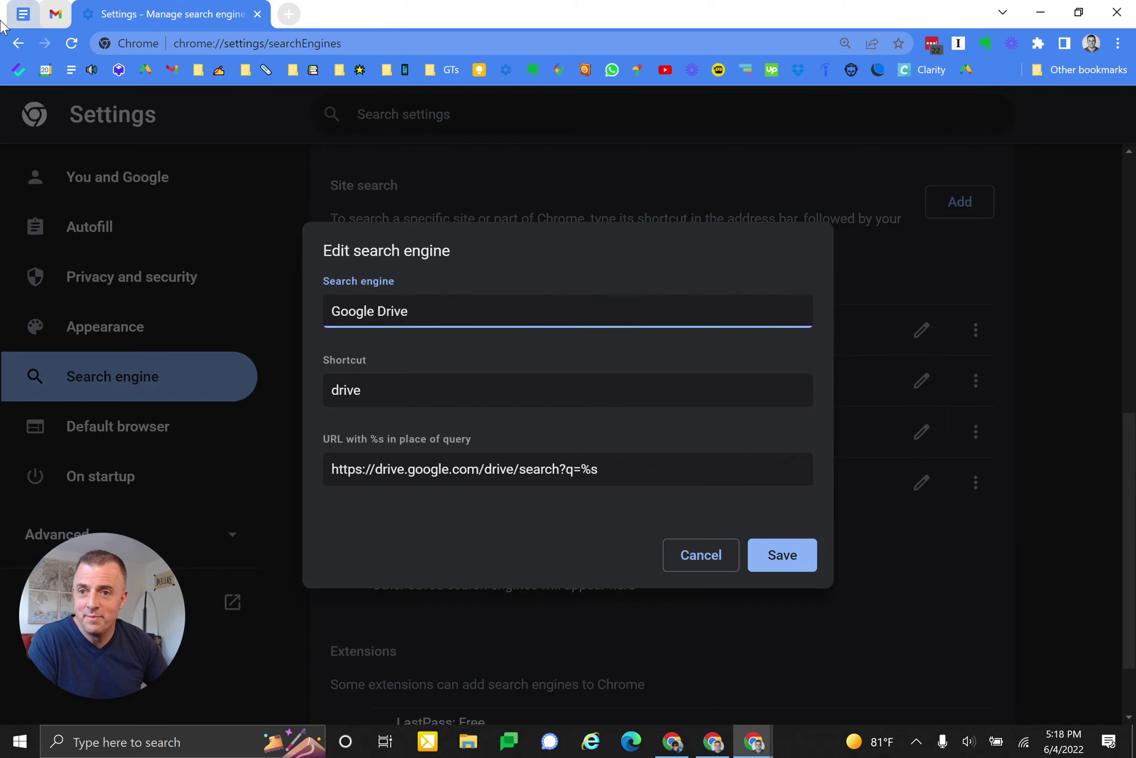
left_click(21, 14)
type("Google Drive")
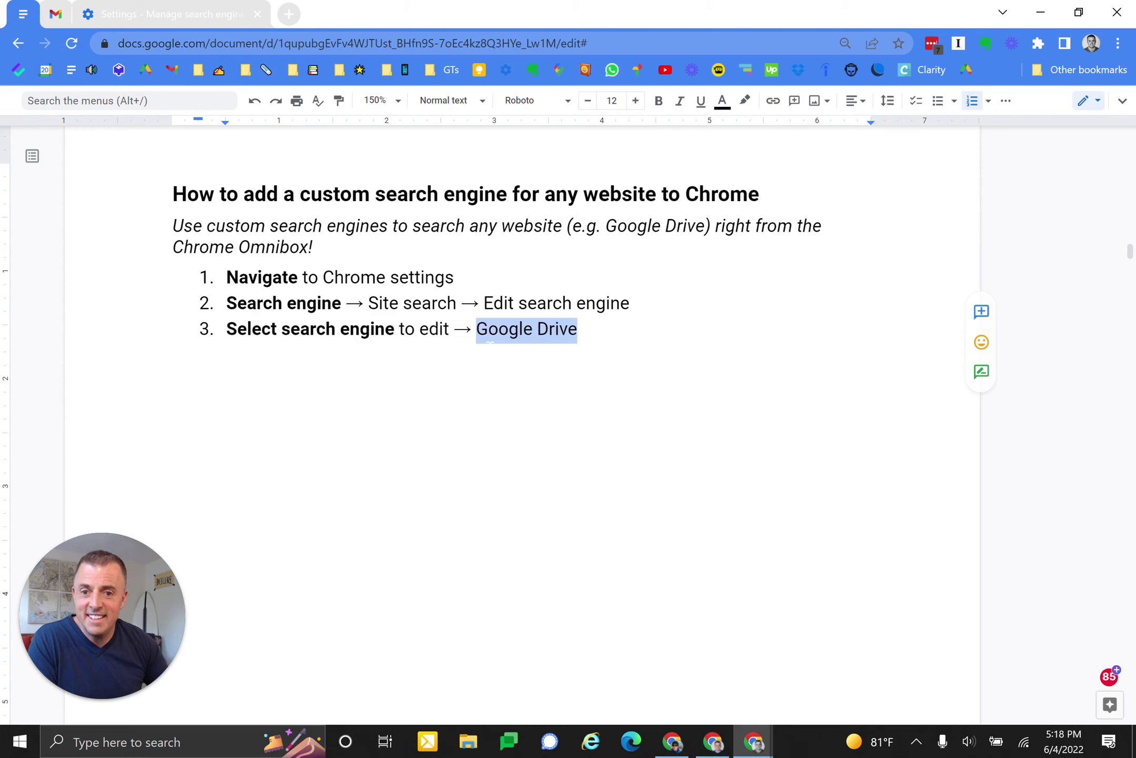
- Add nested sub-steps a and b about searching Drive for kindle atomic, then open the Drive link
key("Return")
key("Tab")
type("First, do a search in Google Drive (the website results we’re after!)")
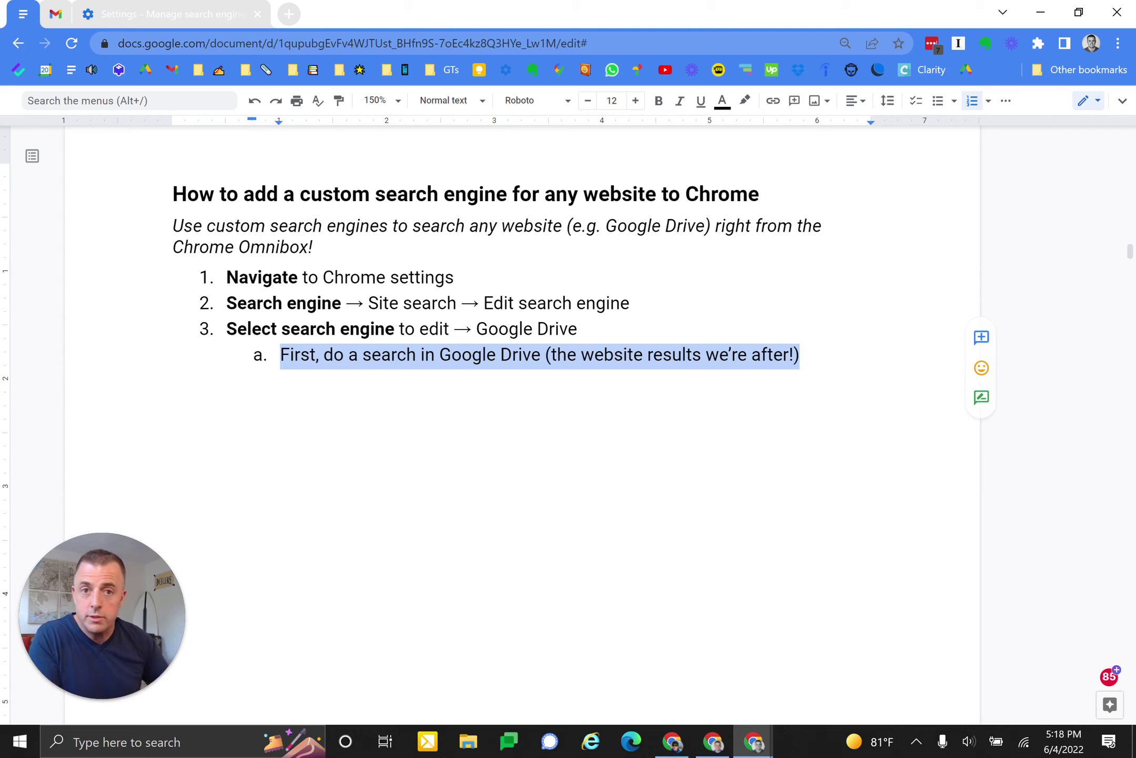
key("ctrl+y")
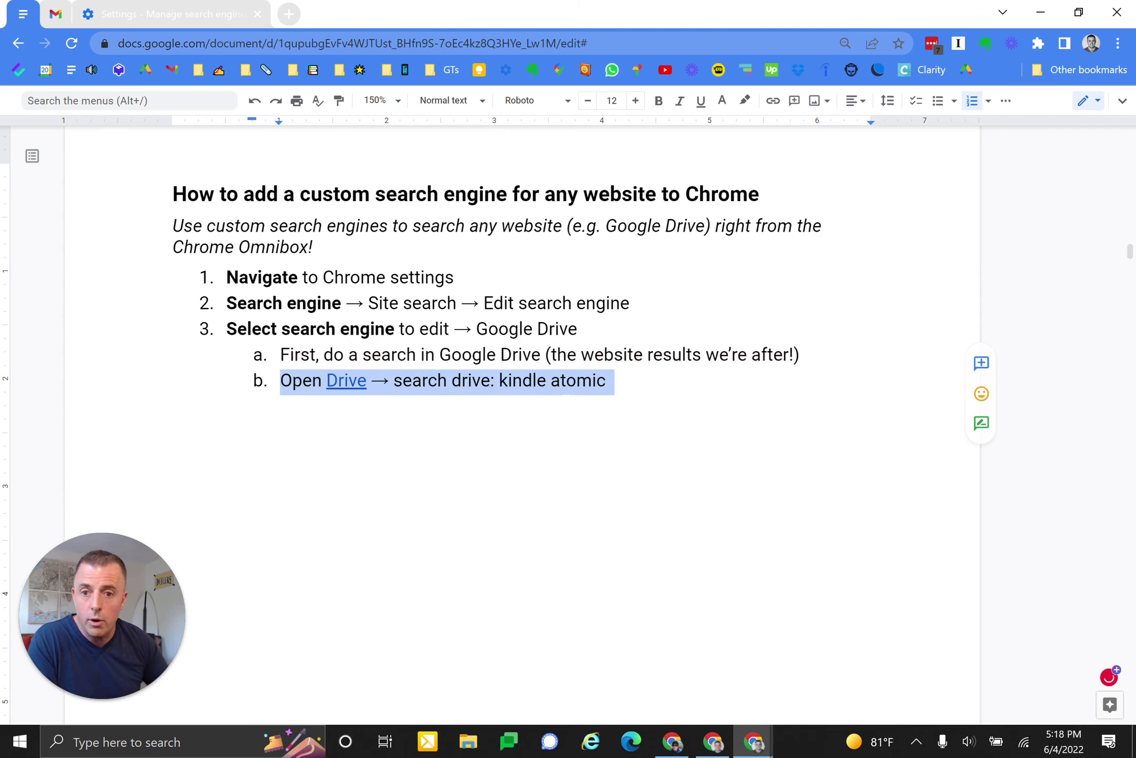
left_click(345, 380)
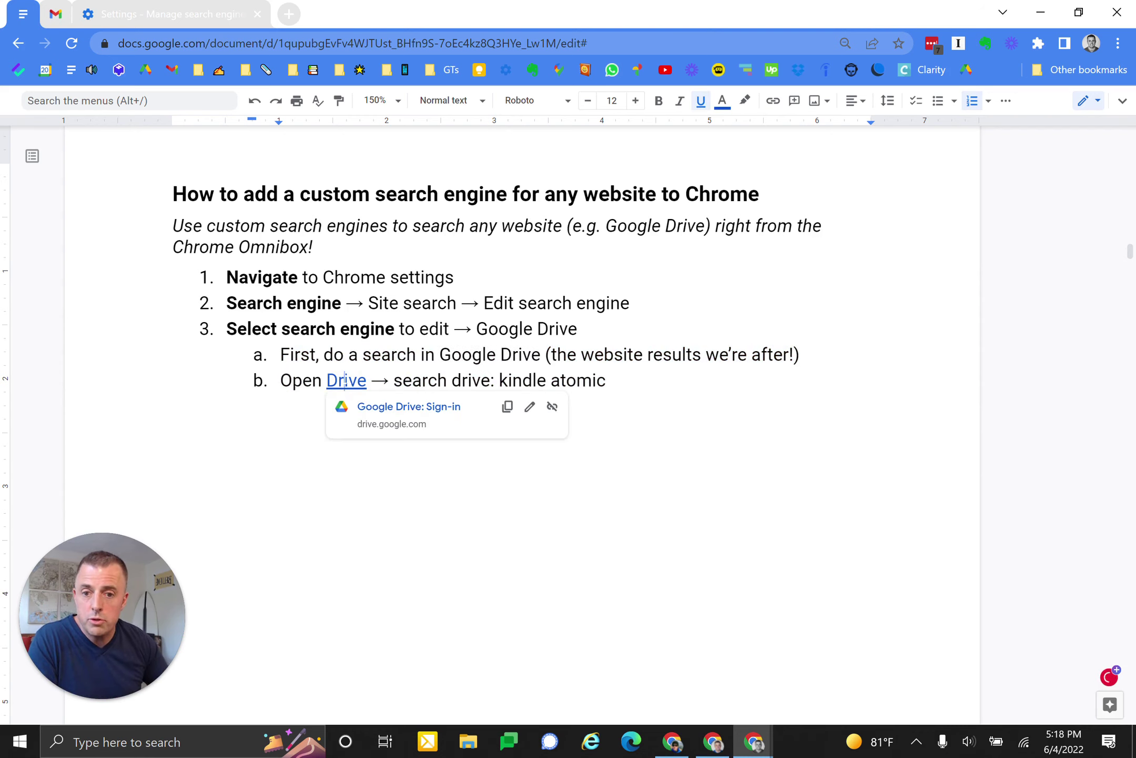
left_click(408, 406)
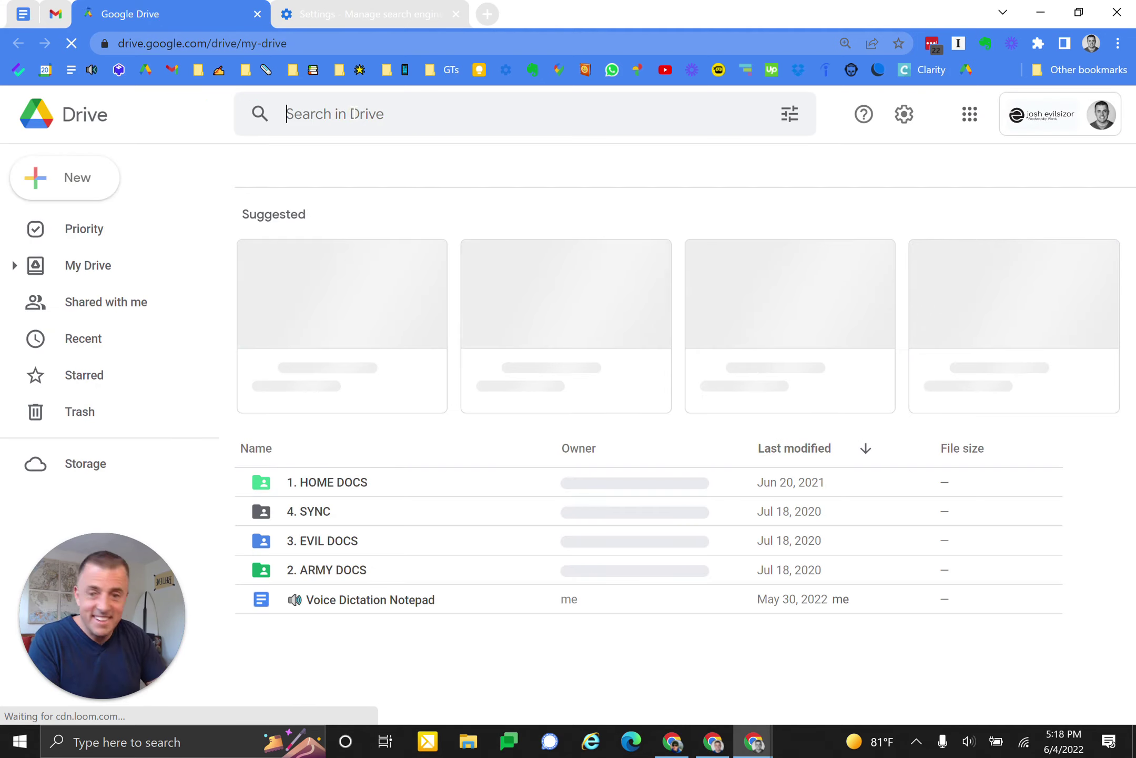
- Search Google Drive for 'kindle atomic' and select the results page URL
type("kindle ")
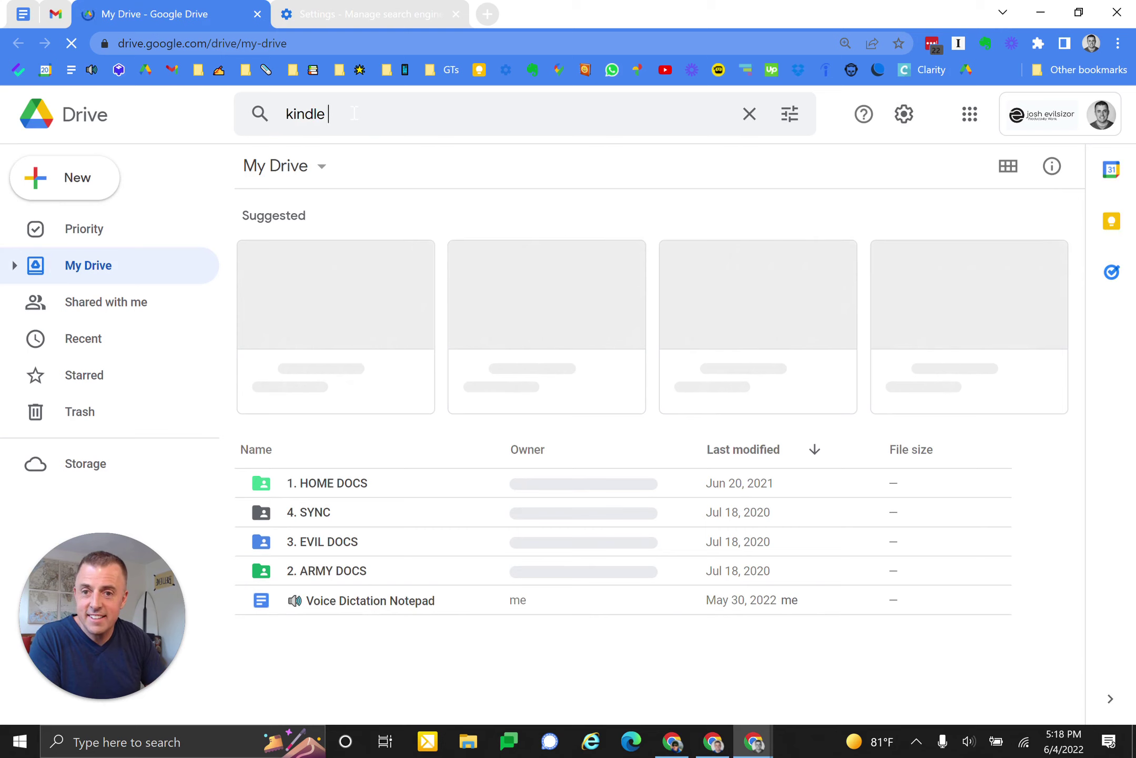
type("atornic")
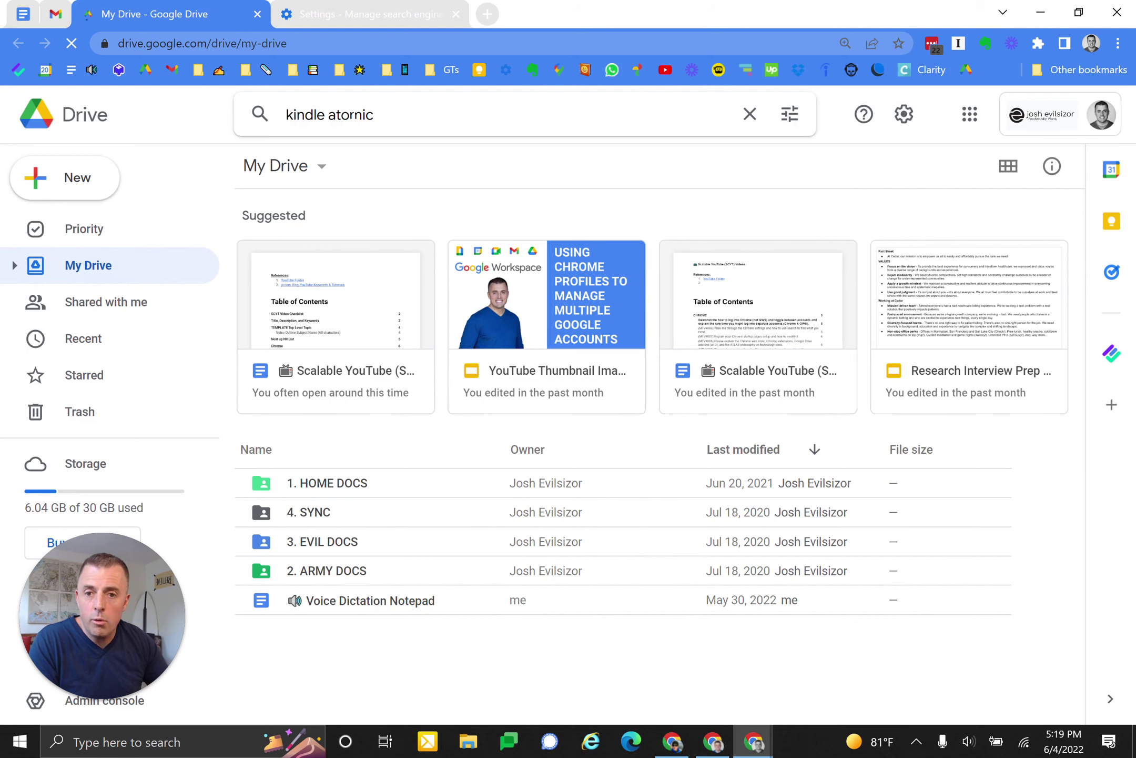
key("Return")
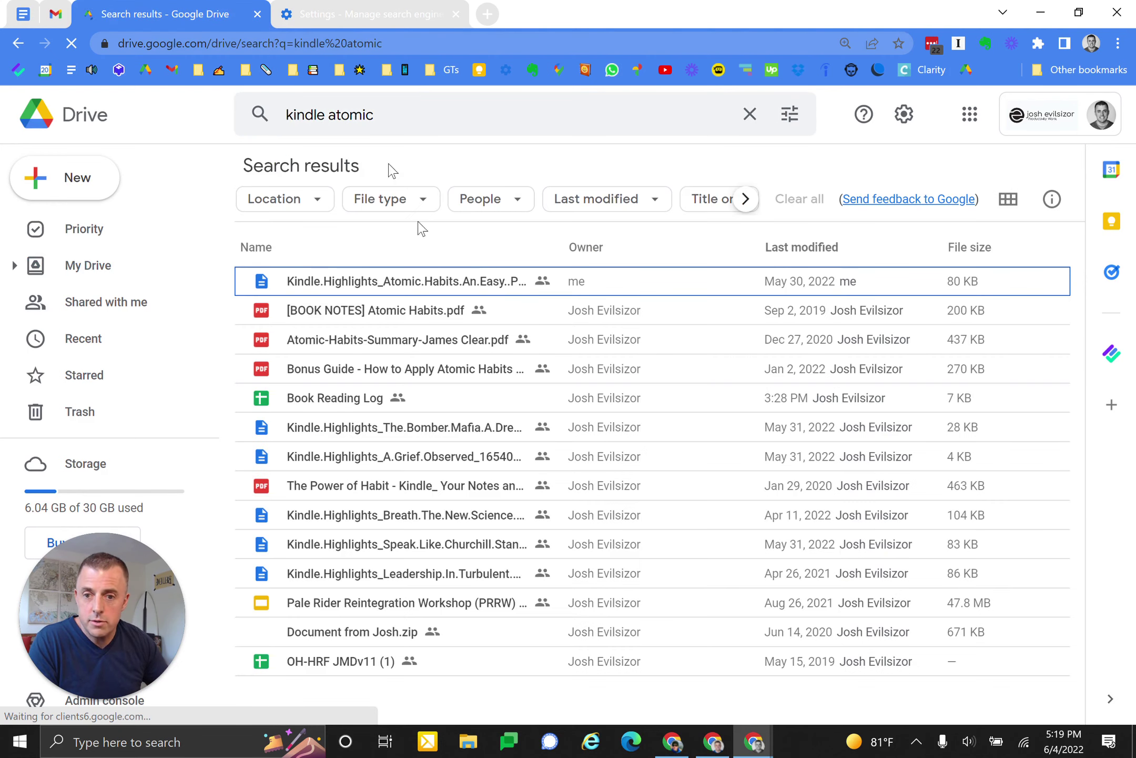
left_click(342, 43)
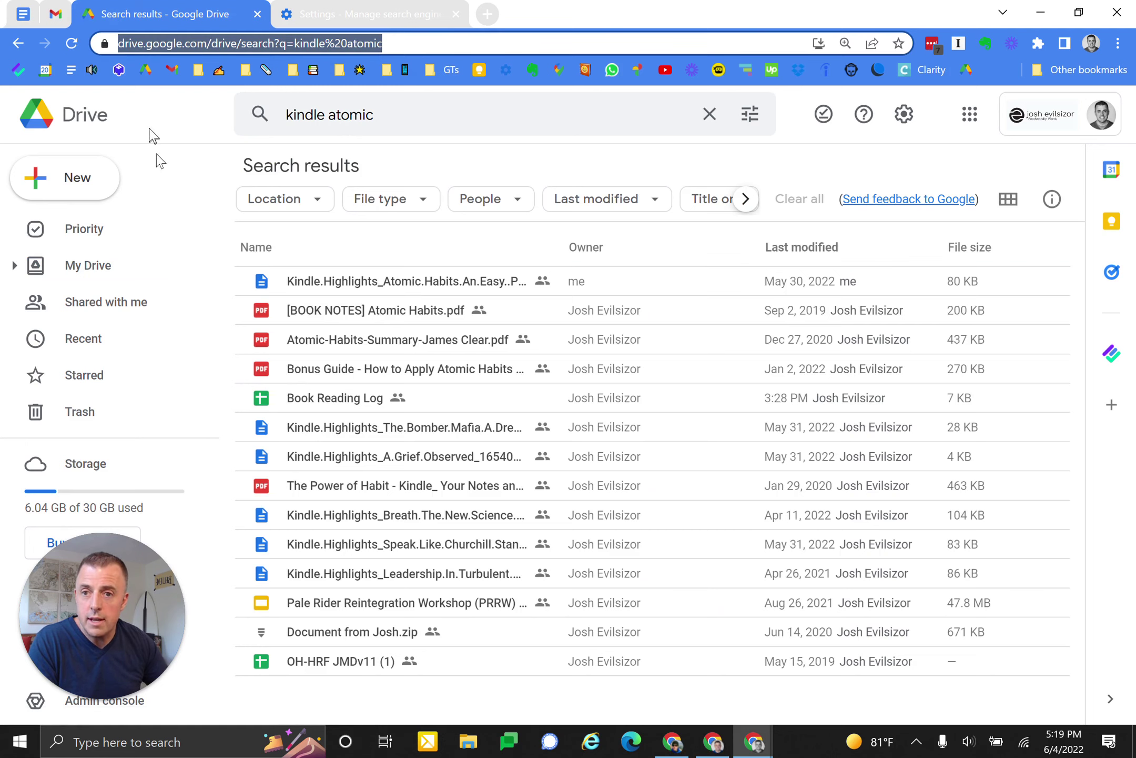
- Copy the Drive 'kindle atomic' search-results URL and return to the Google Drive shortcut's edit dialog
left_click(332, 15)
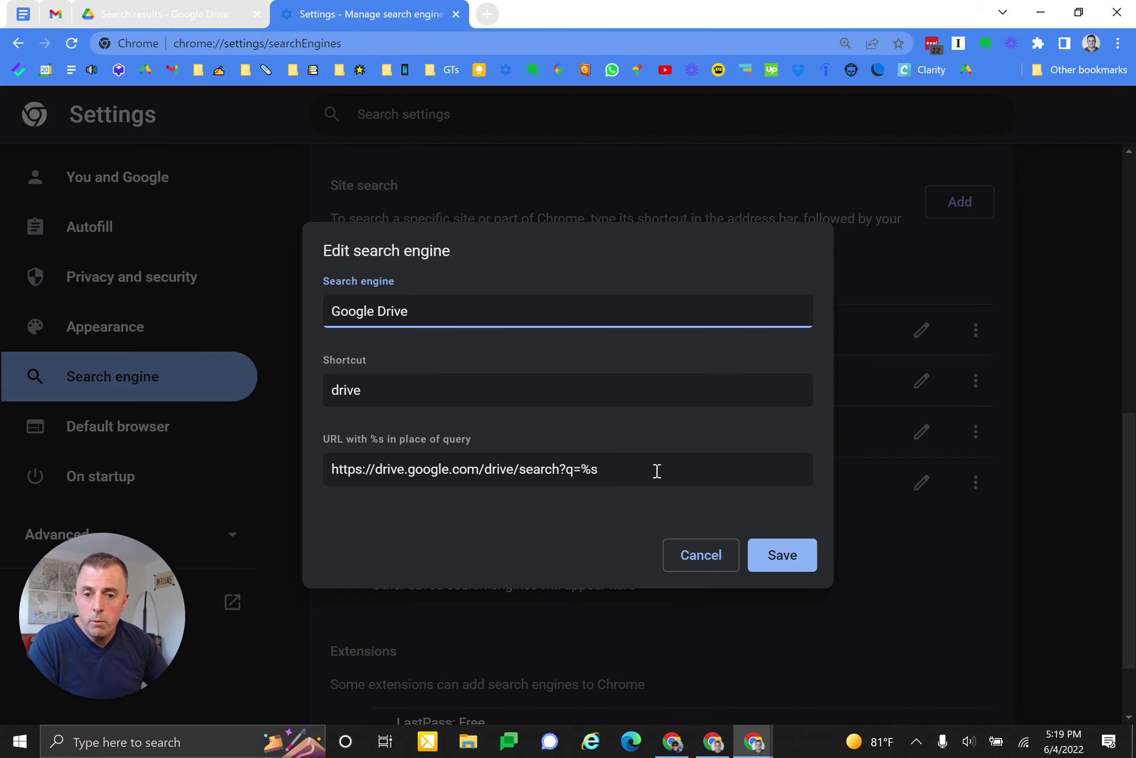
left_click_drag(613, 465, 310, 481)
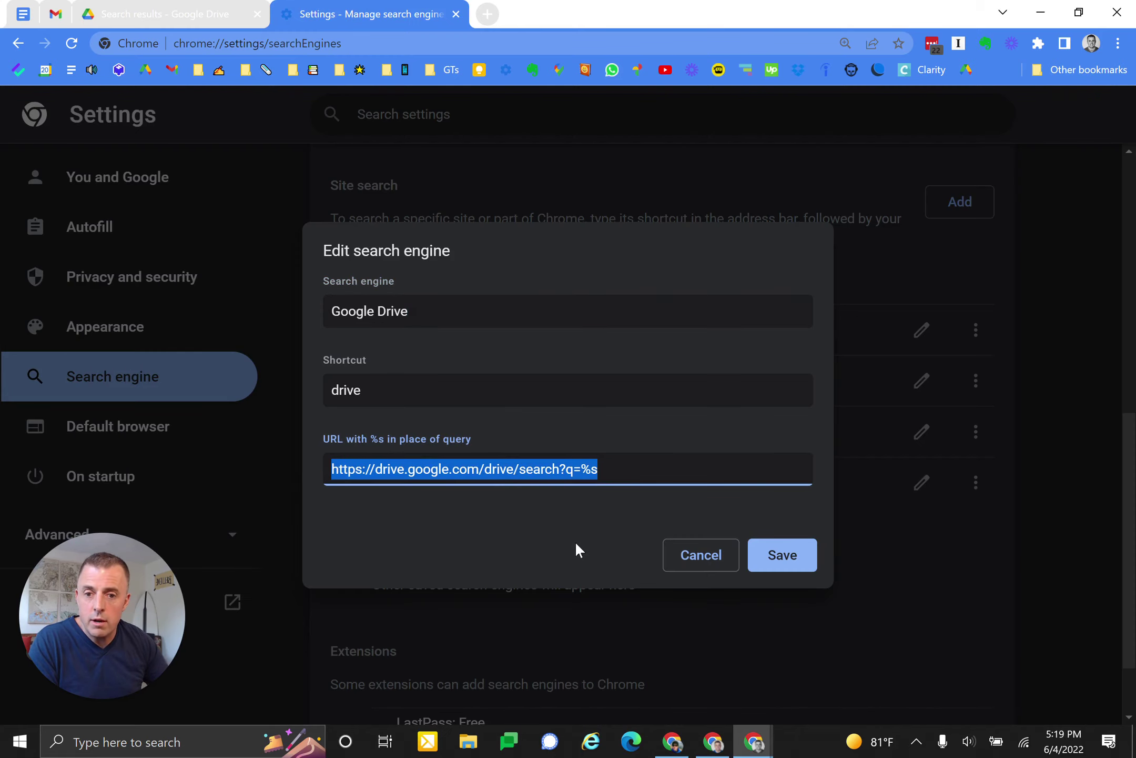
left_click(175, 16)
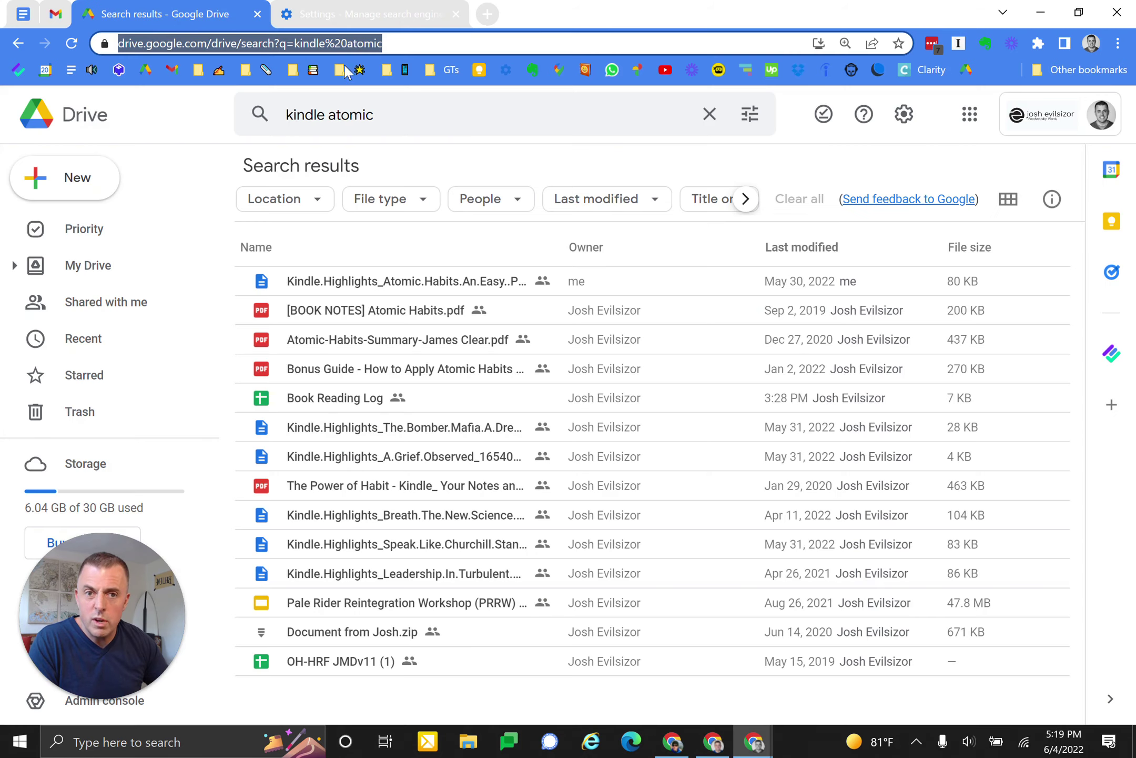
double_click(213, 50)
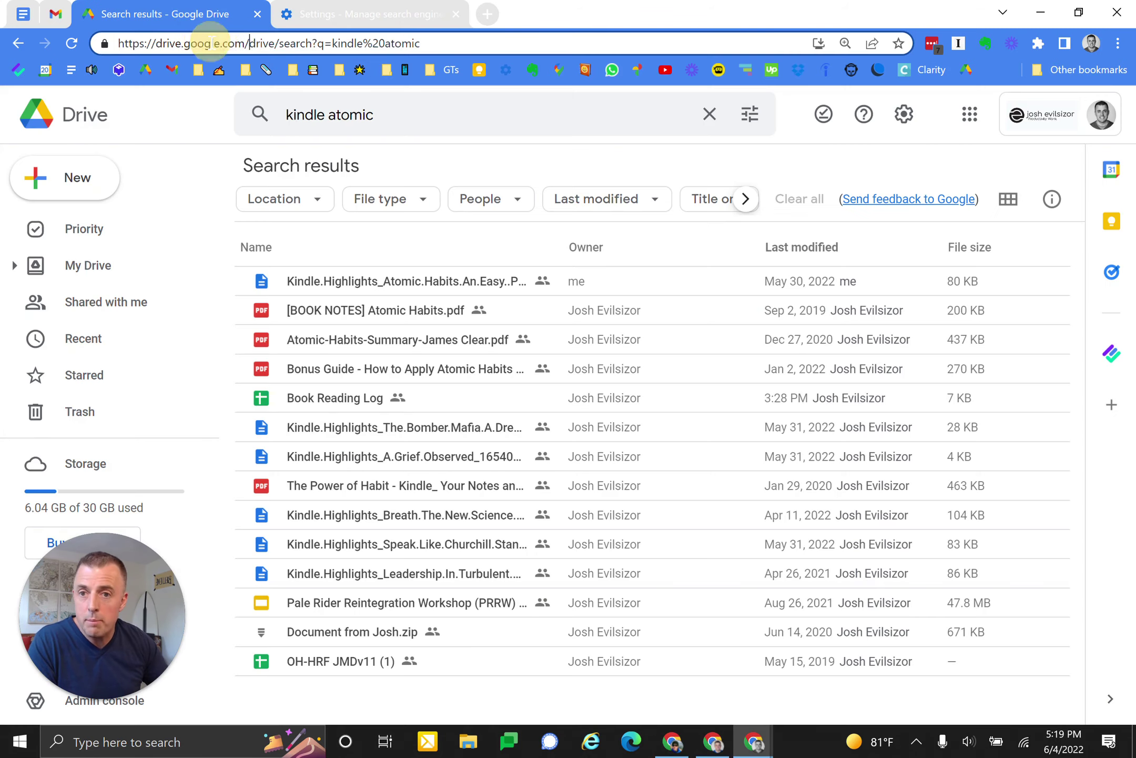
key("End")
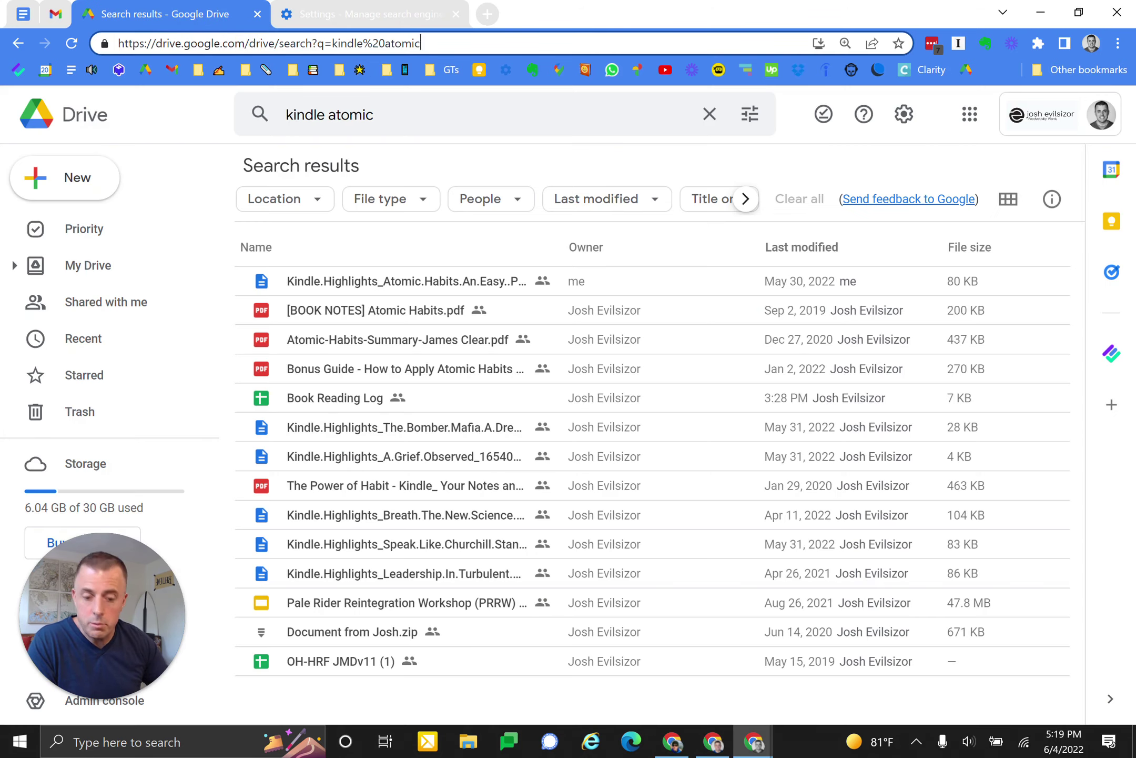
key("ctrl+a")
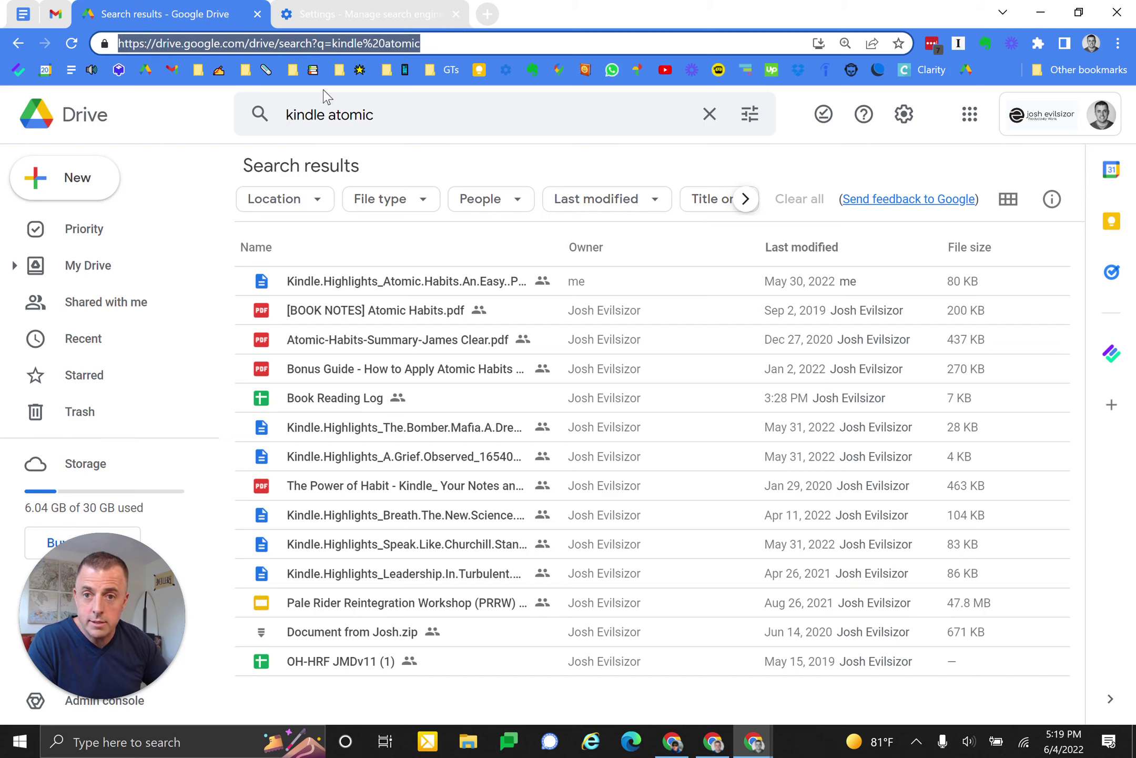
left_click(181, 118)
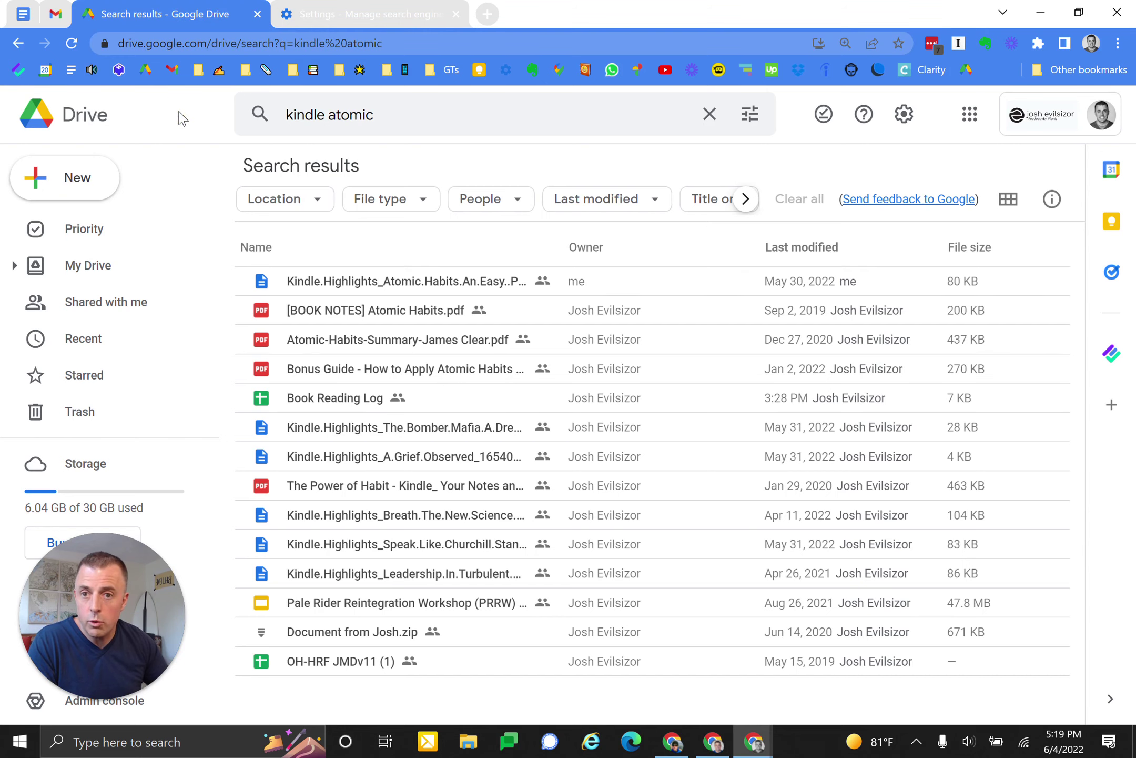
key("ctrl+l")
key("ctrl+c")
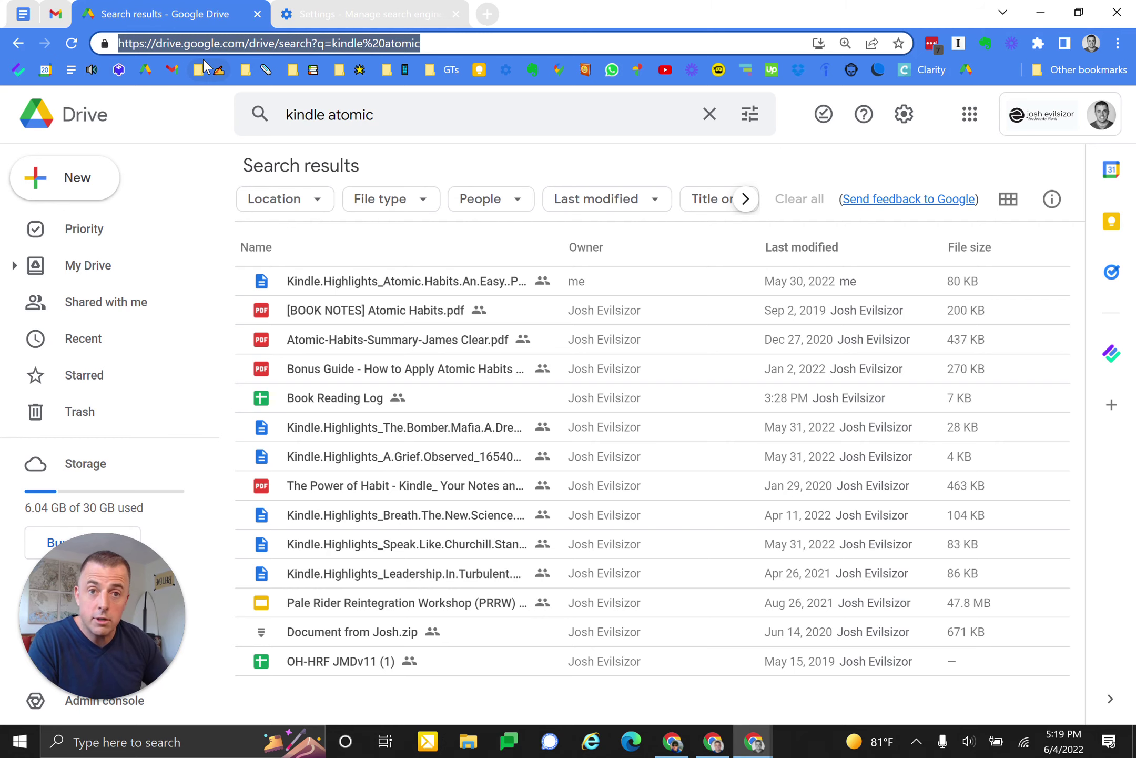
left_click(369, 14)
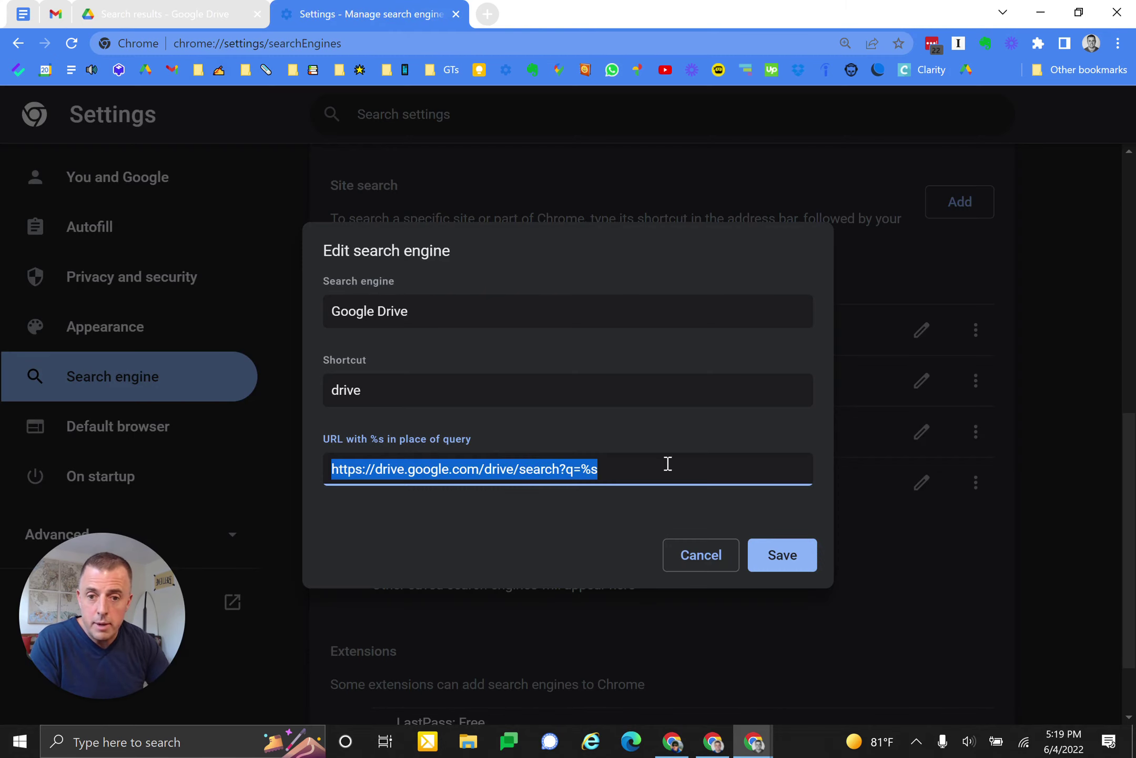
- Paste the Drive search URL, replace kindle%20atomic with %s, and save the Google Drive shortcut
key("ctrl+v")
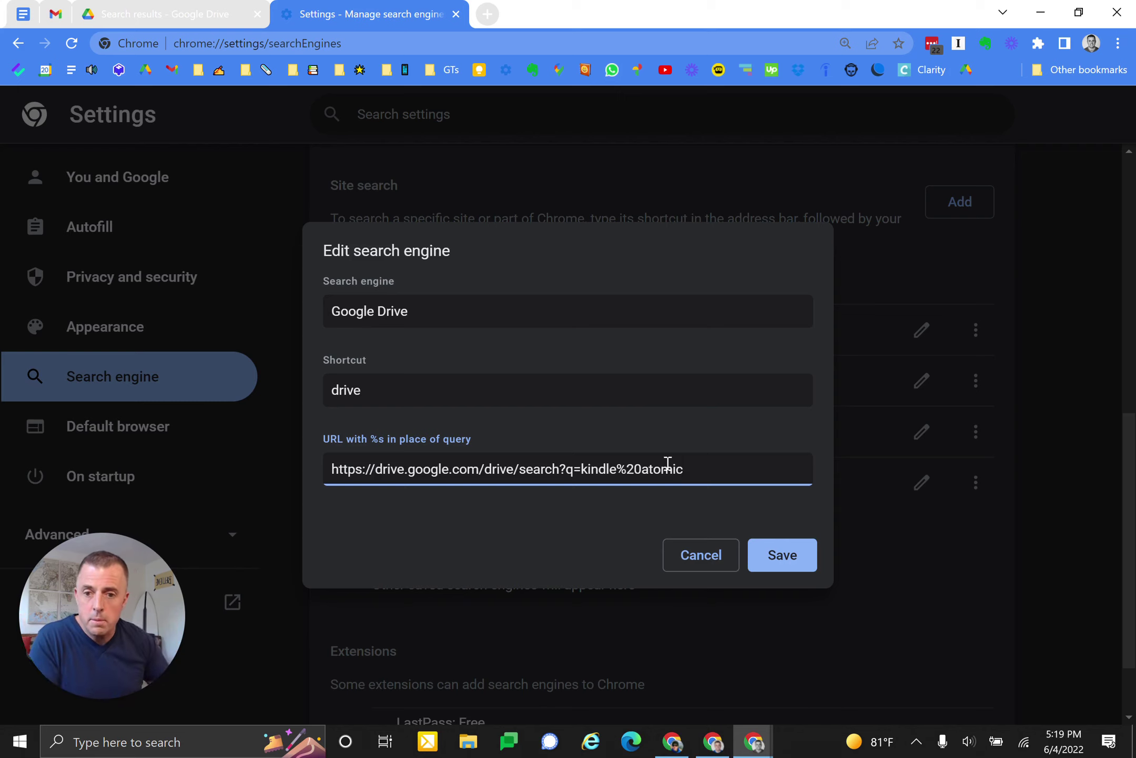
left_click(321, 438)
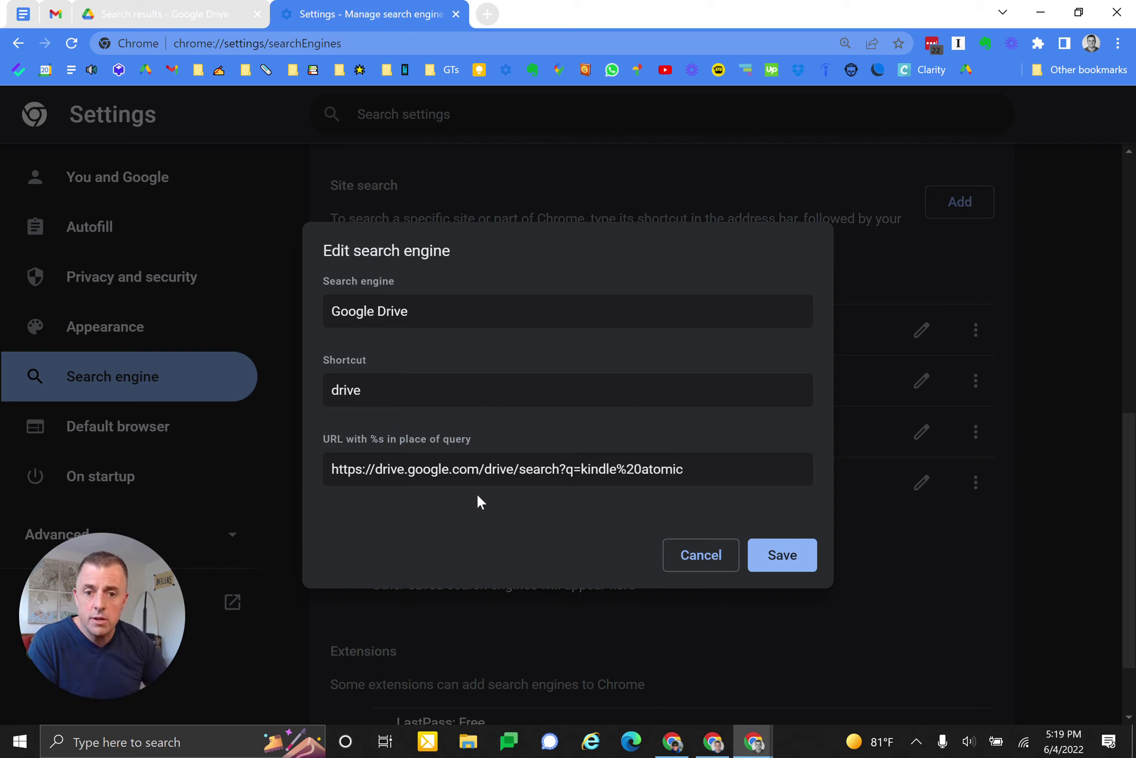
left_click(534, 468)
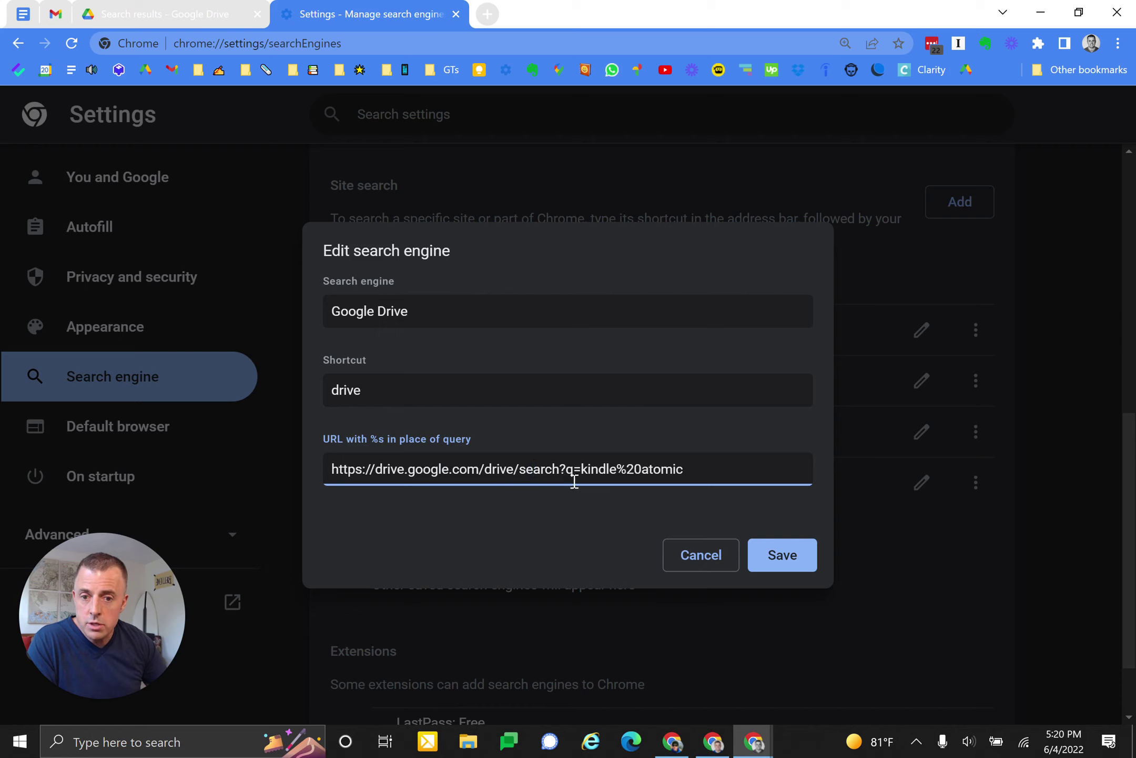
left_click_drag(581, 469, 718, 461)
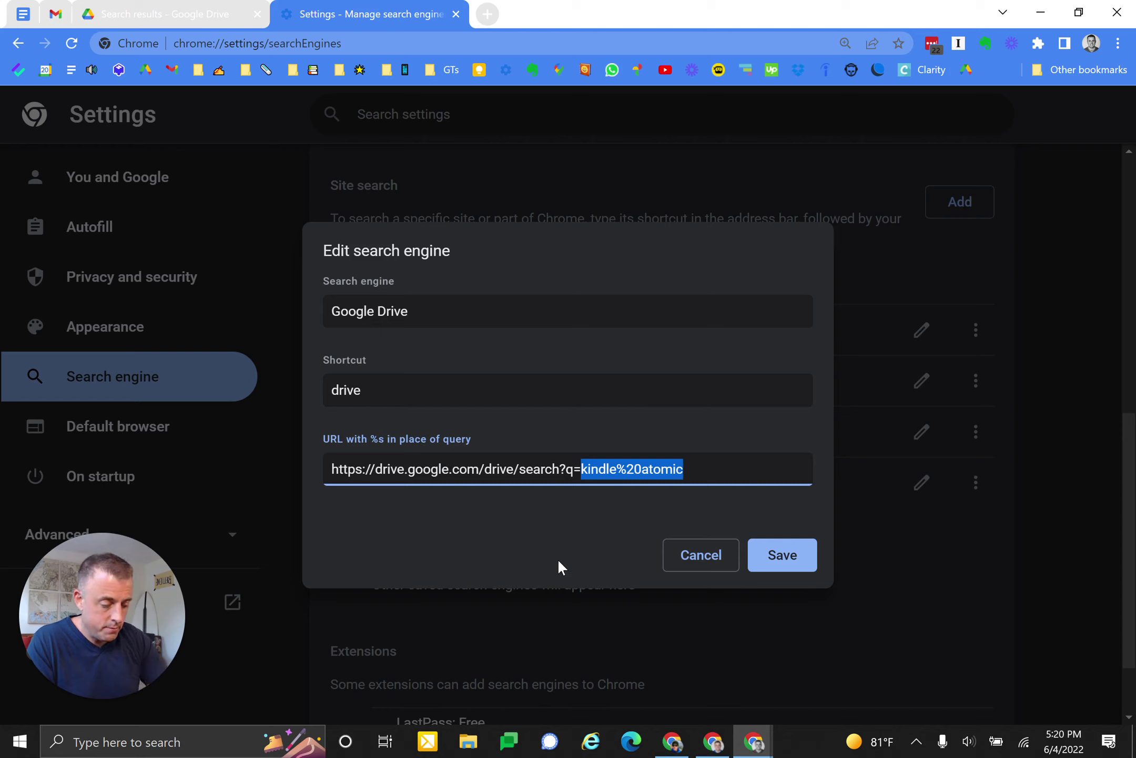
type("%")
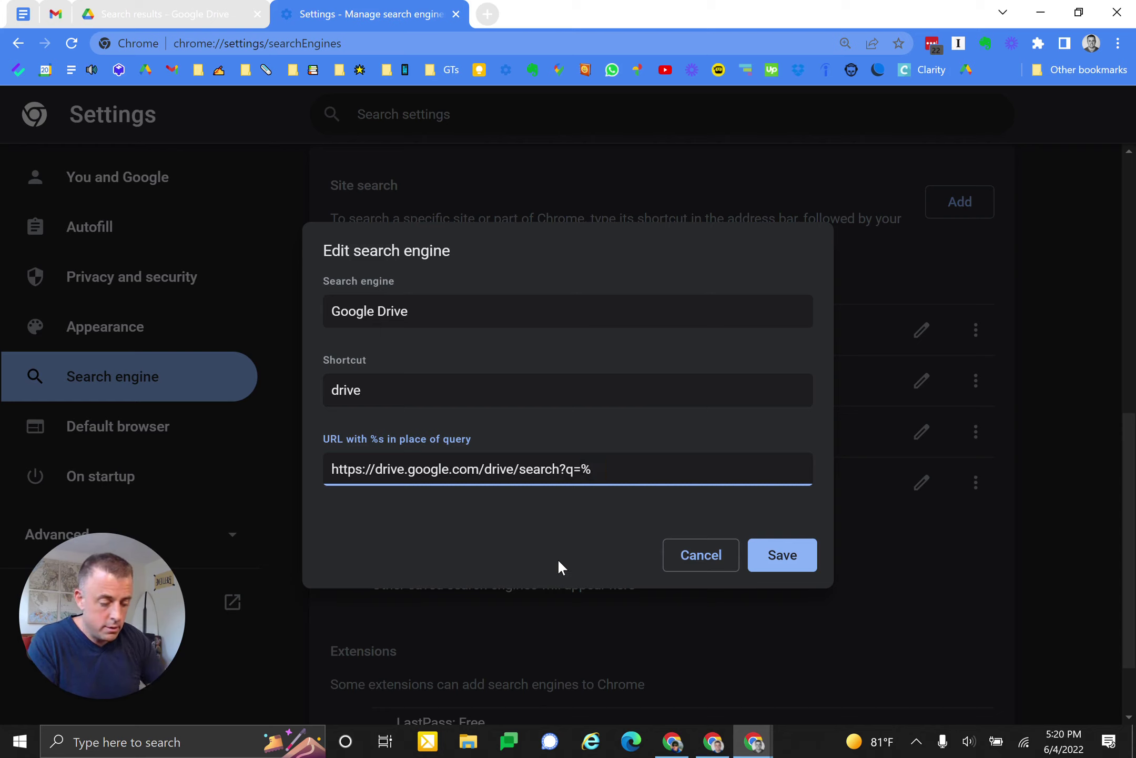
type("s")
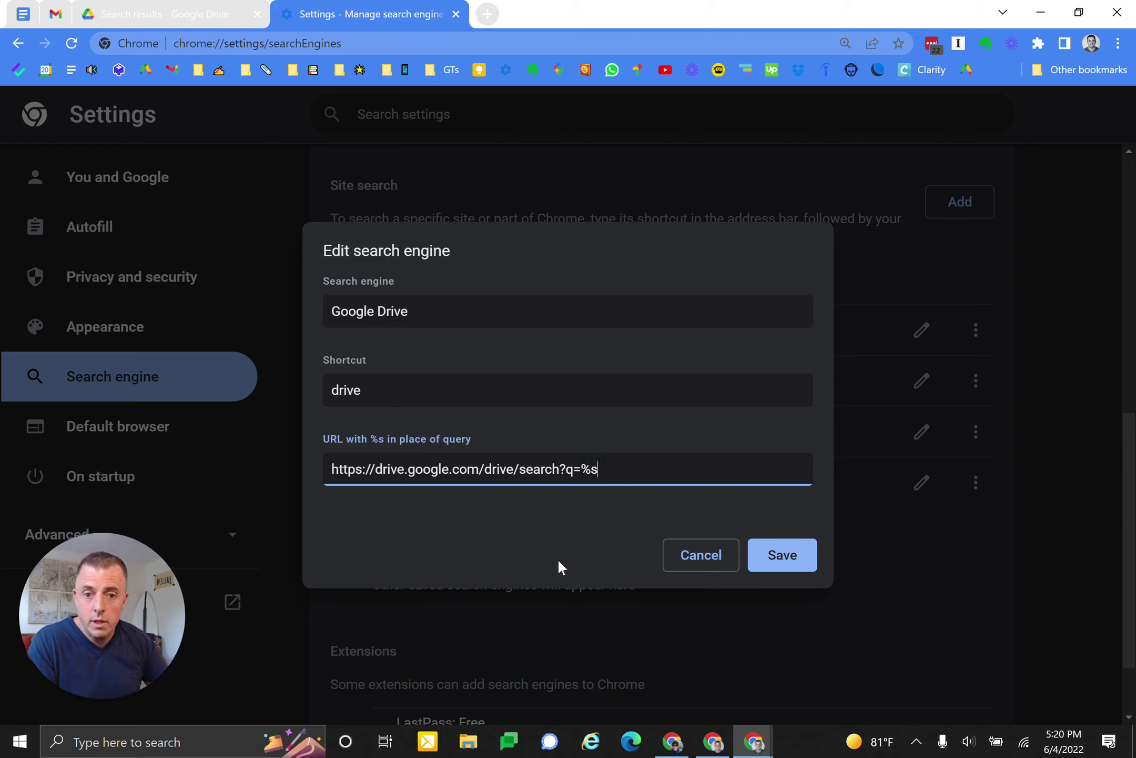
left_click(794, 547)
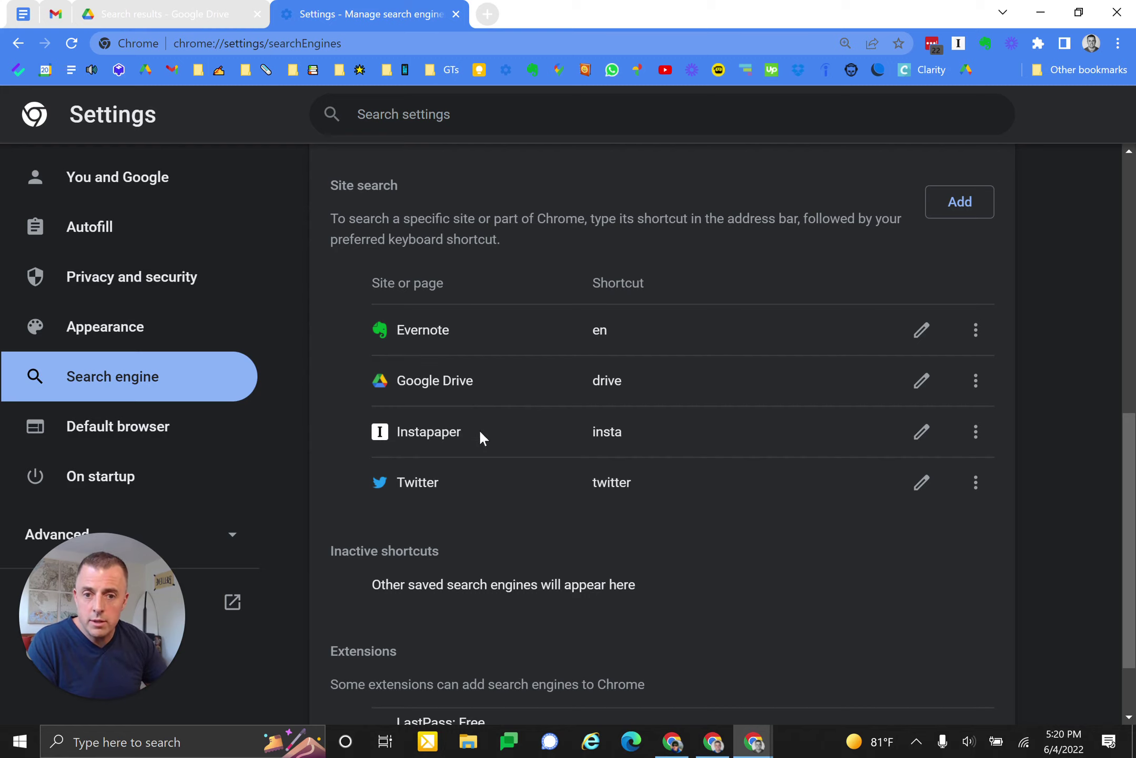
left_click(487, 14)
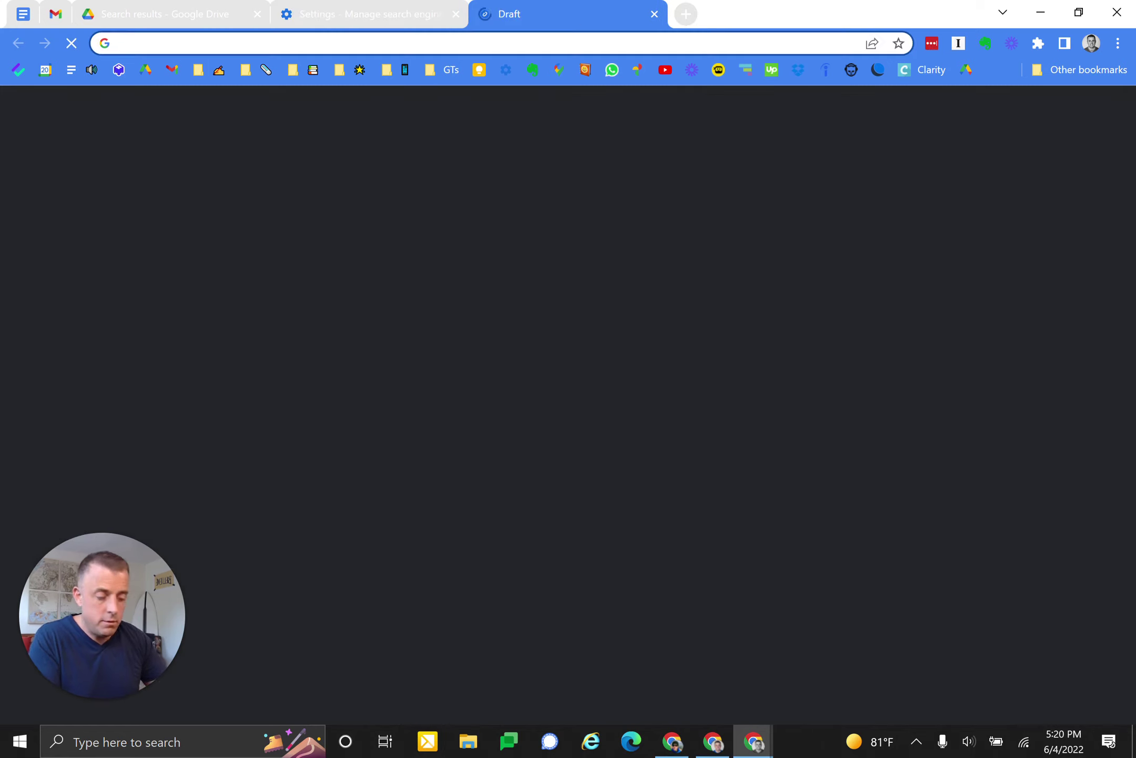
- Test the drive shortcut by searching Google Drive for 'kindle atomic' from the address bar
type("drive")
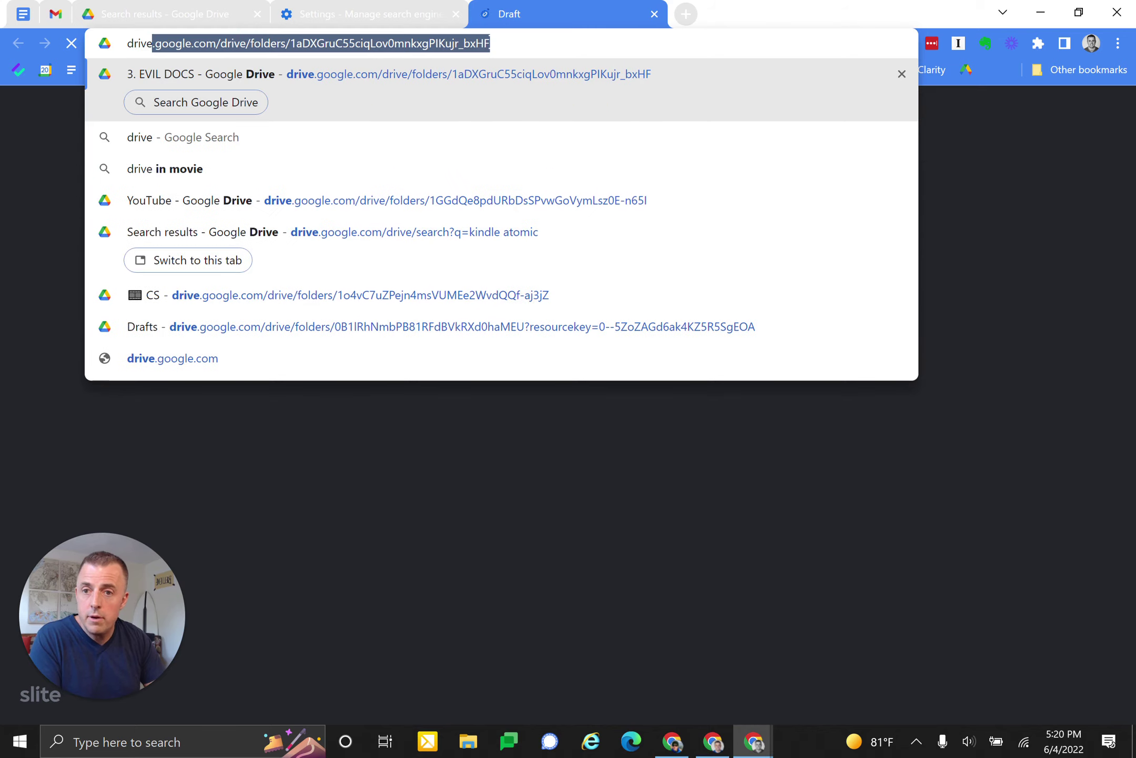
key("Tab")
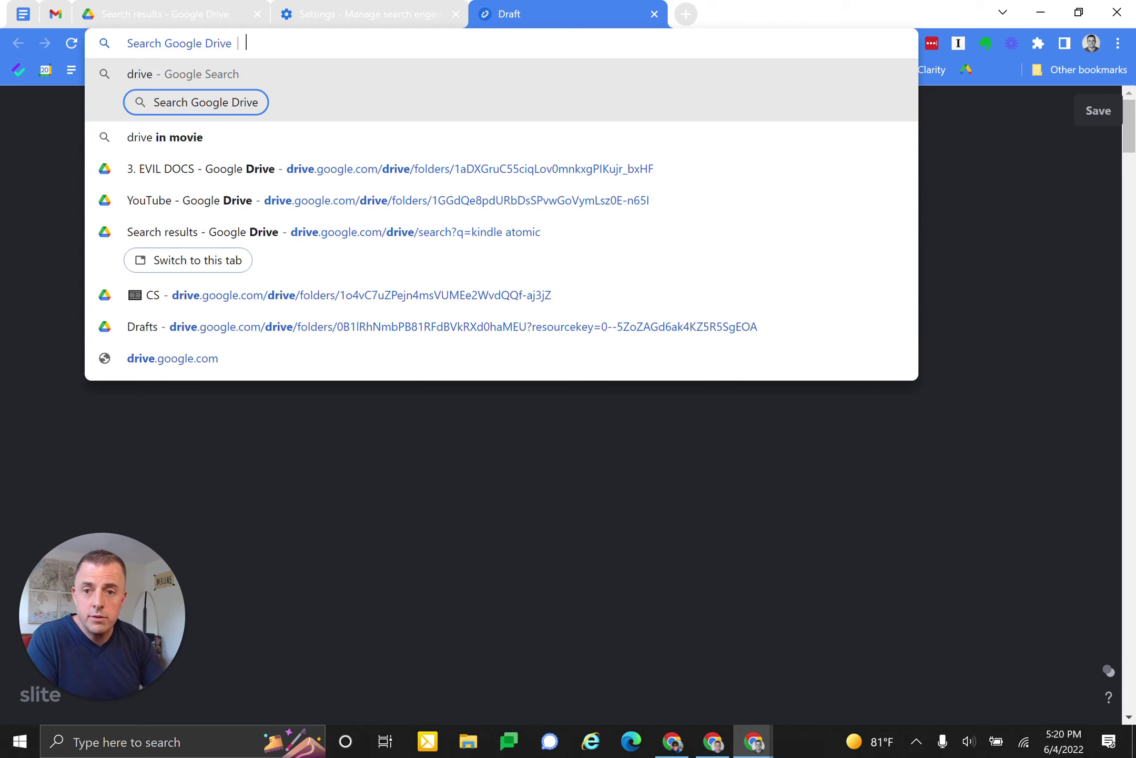
type("kindle")
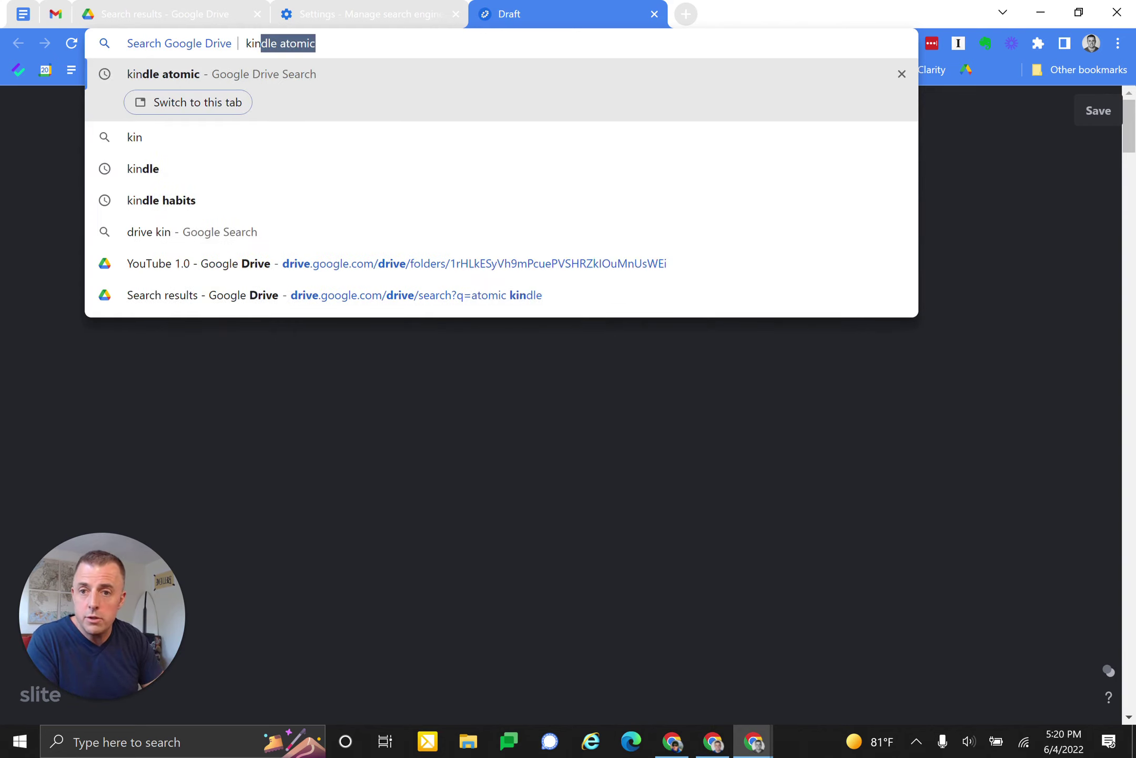
type(" atomic")
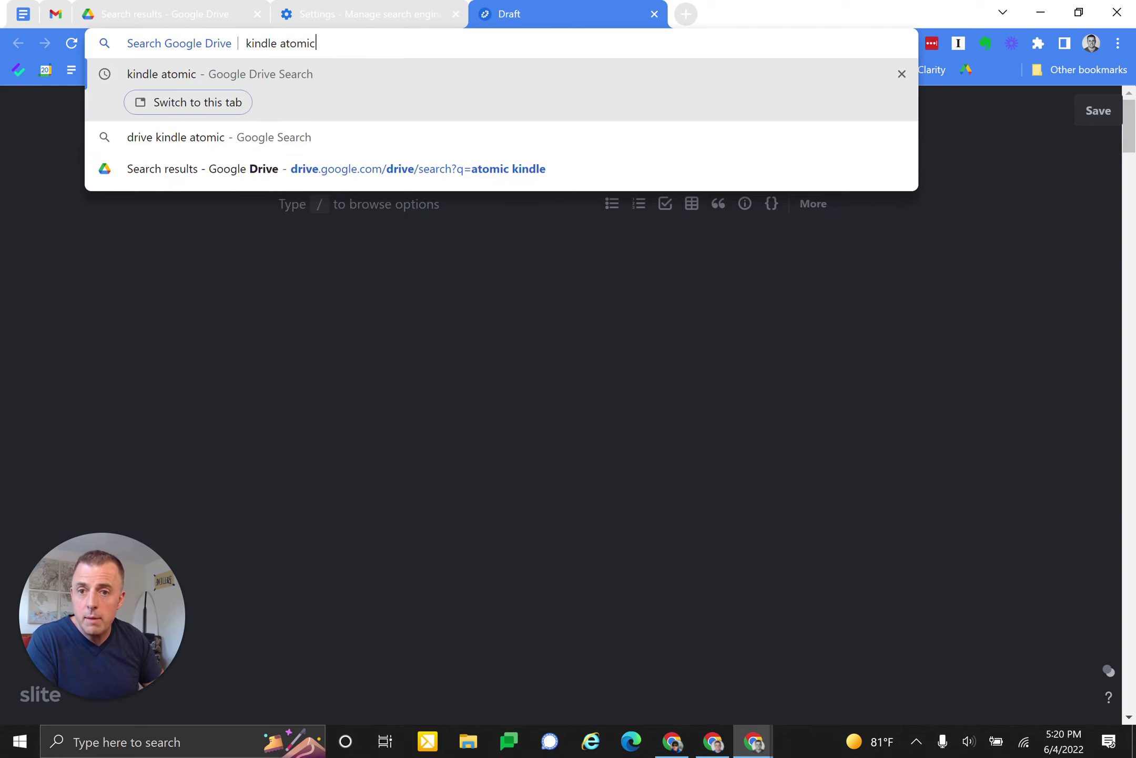
key("Return")
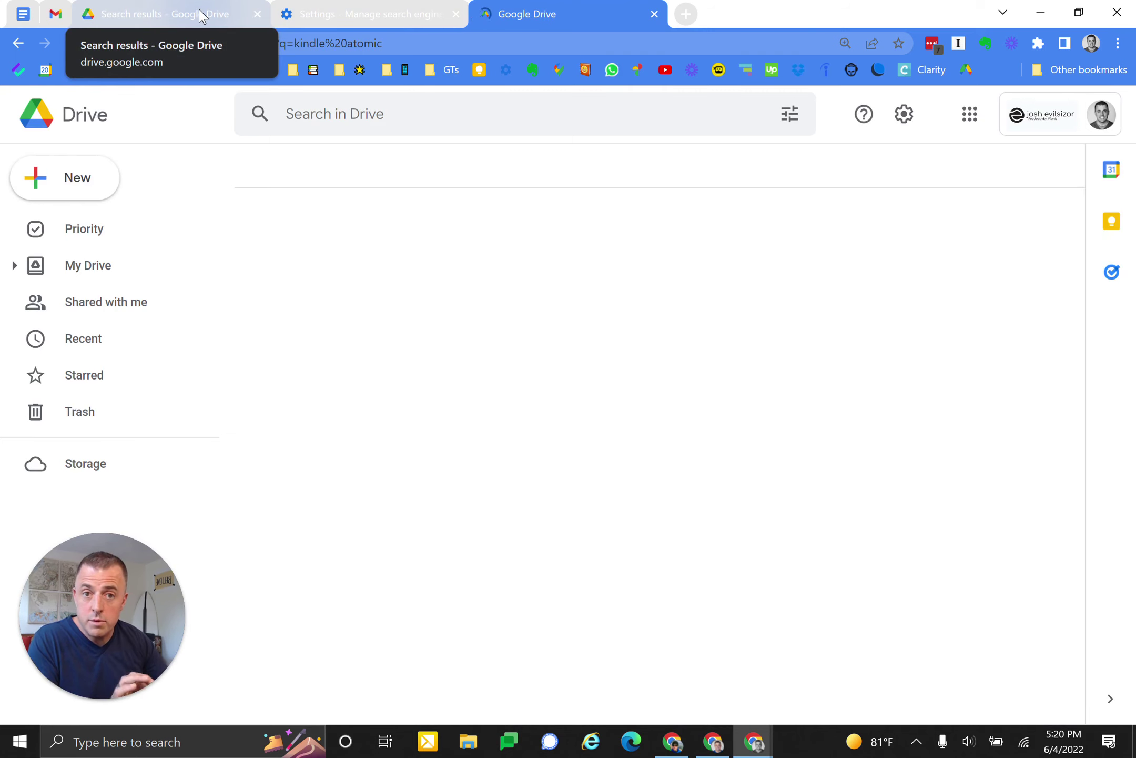
- Compare against the earlier Drive results, then close both Drive search-results tabs
left_click(371, 126)
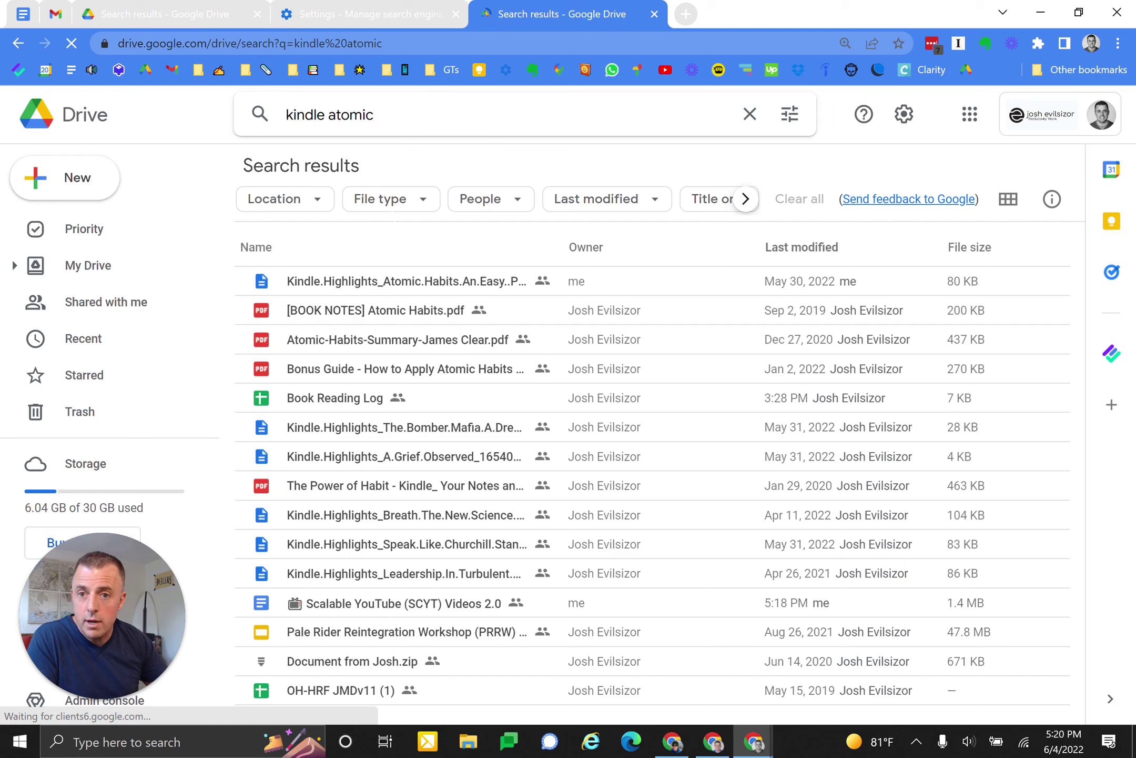
left_click(163, 16)
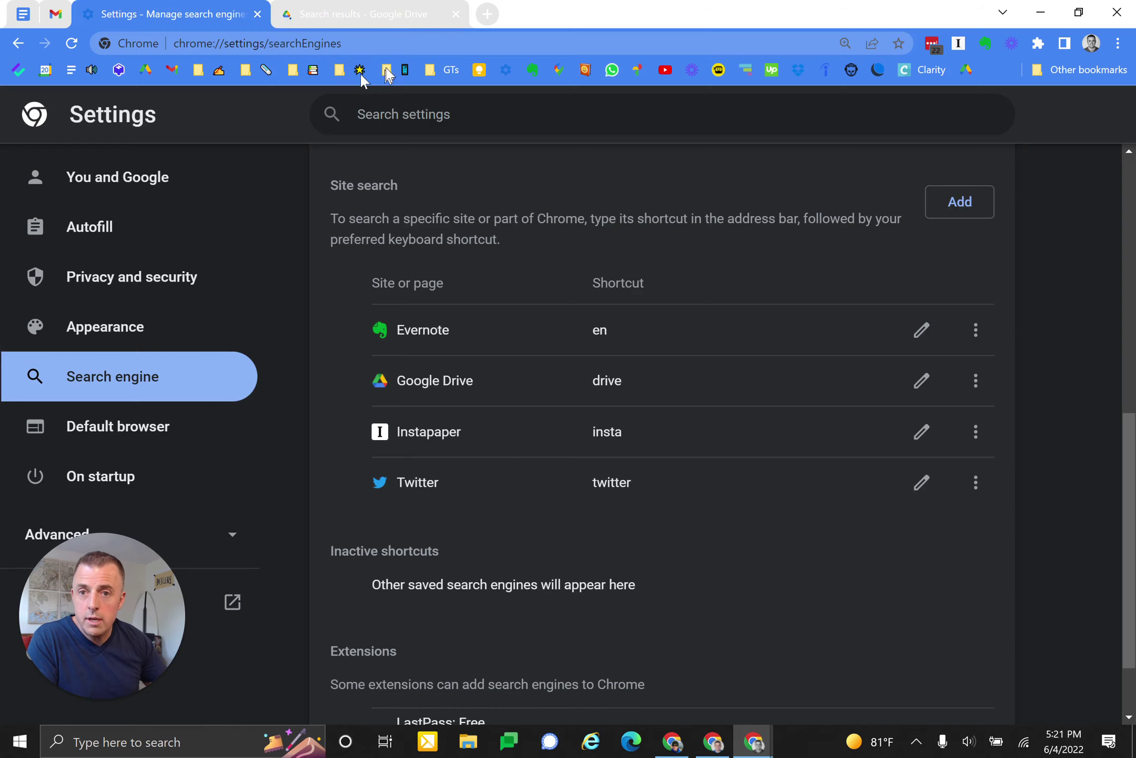
left_click(257, 15)
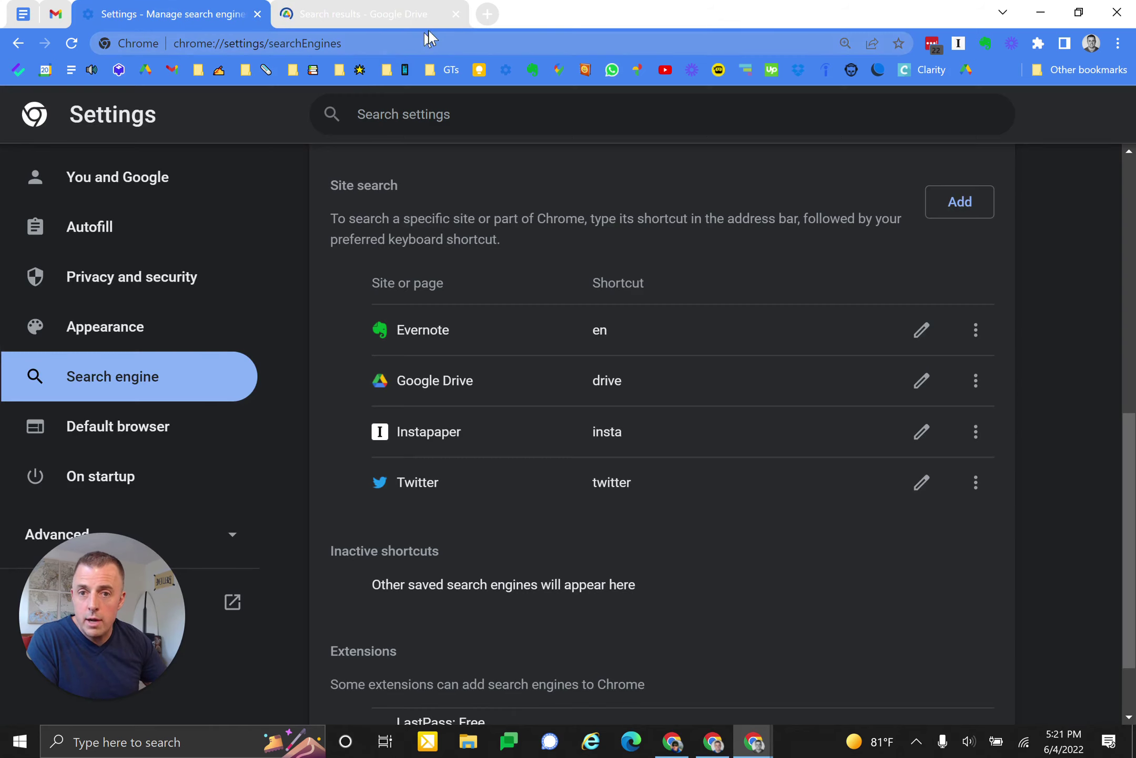
left_click(456, 15)
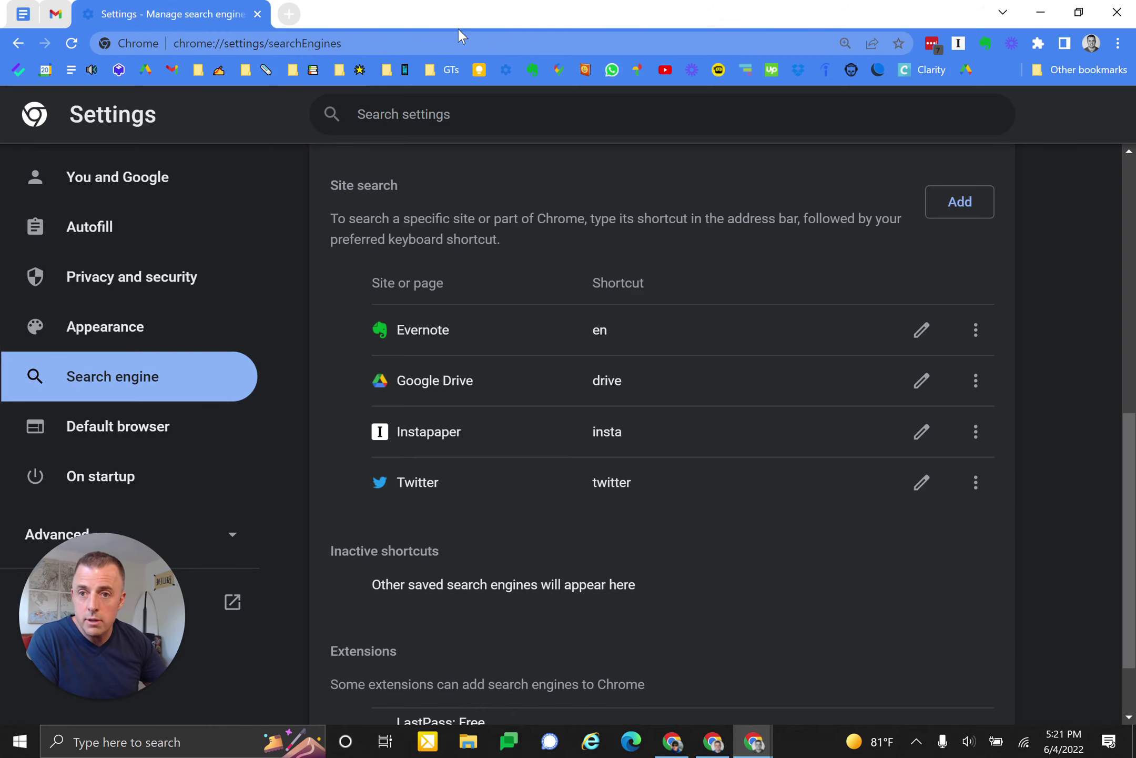
- Add sub-steps c–e on the URL keyword, equal sign and %S, plus step 4 'Update keyboard shortcut as desired'
left_click(22, 14)
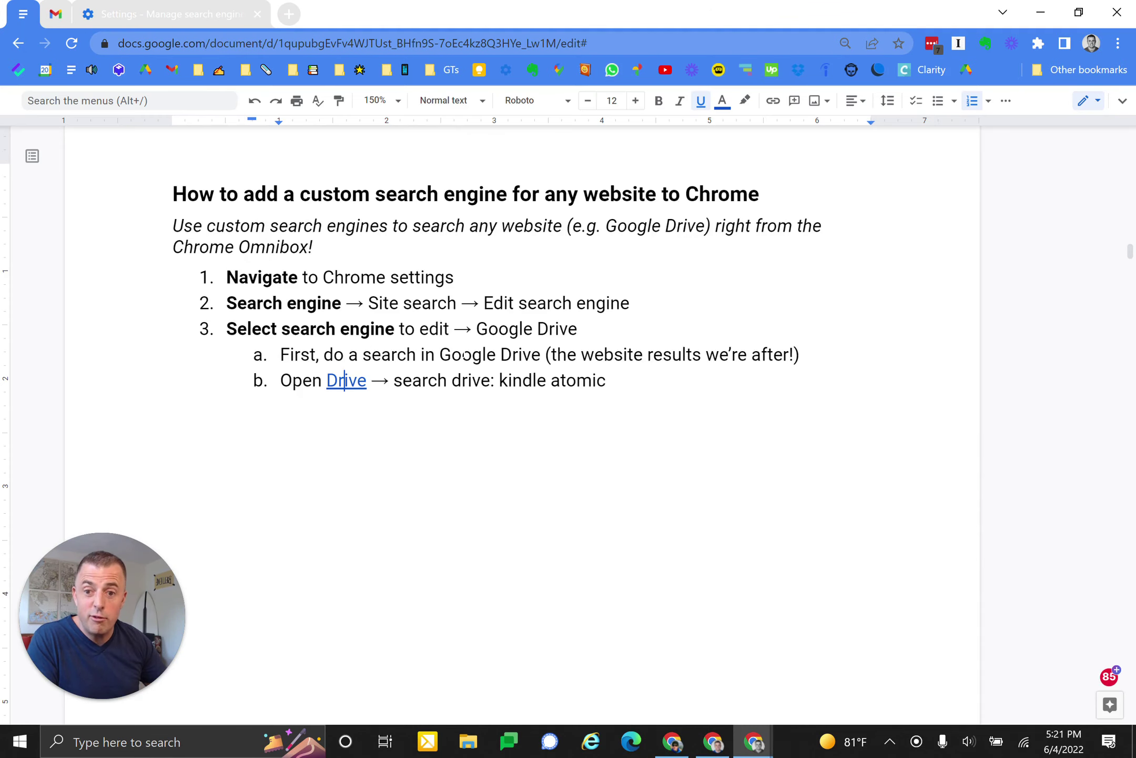
key("ctrl+z")
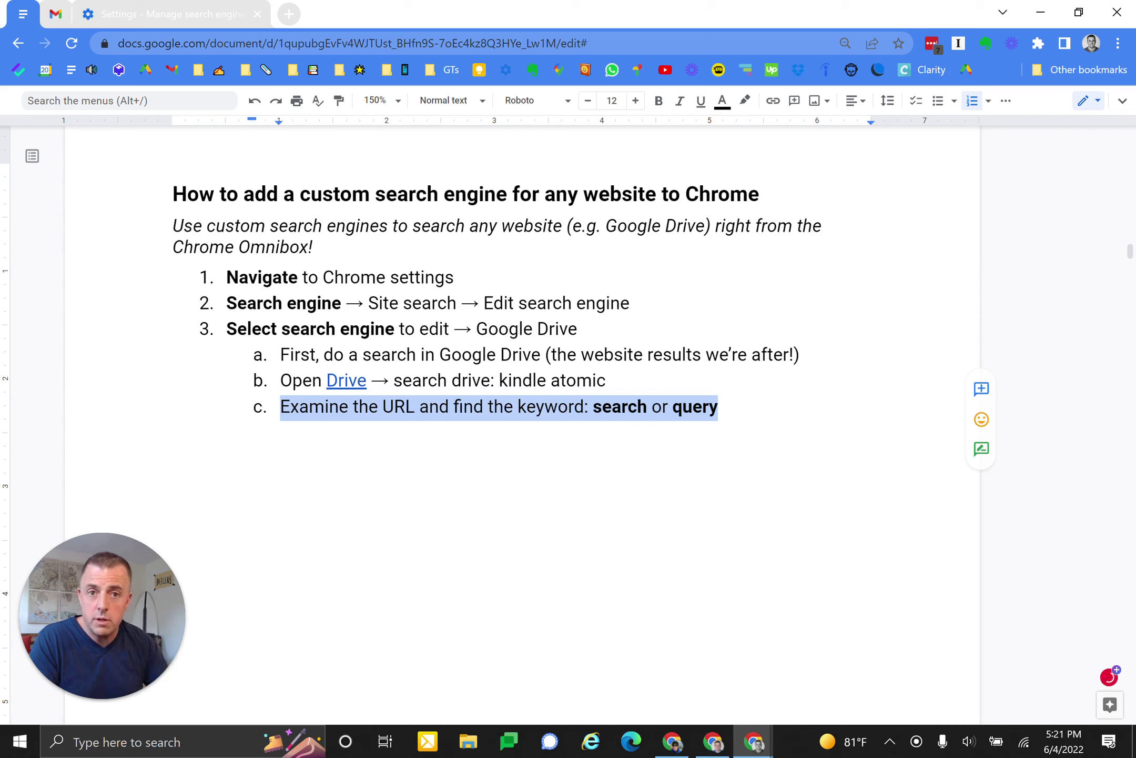
key("ctrl+z")
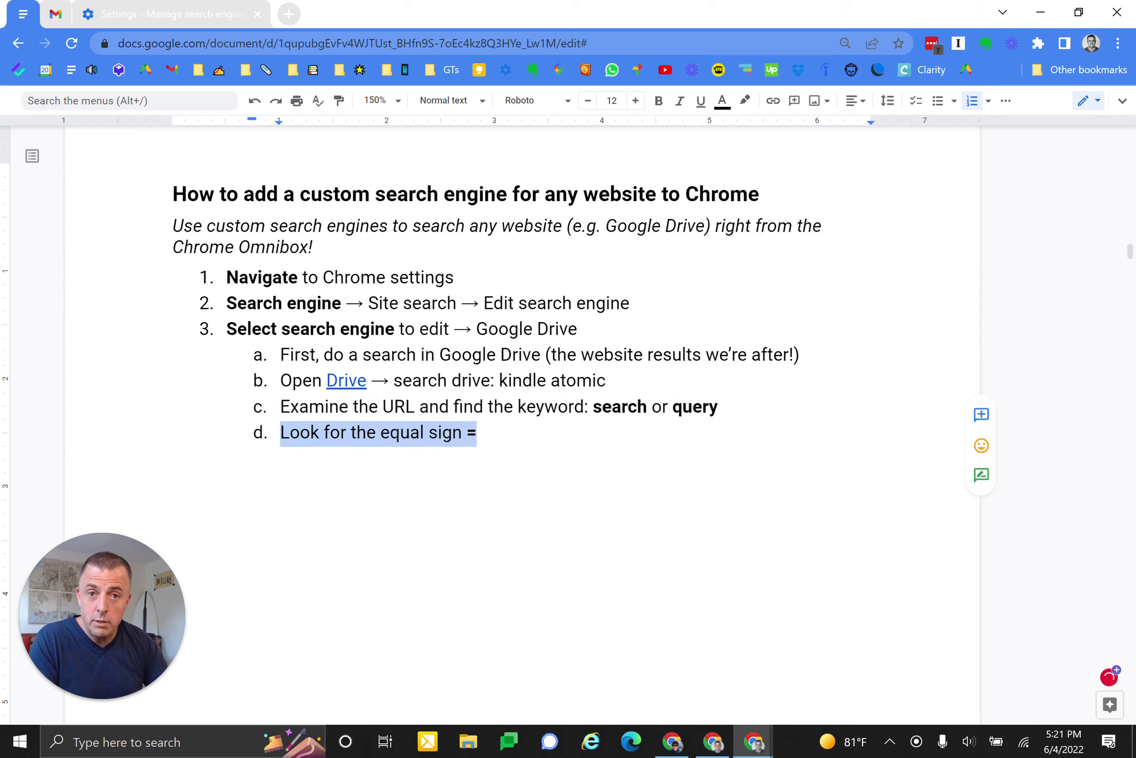
key("ctrl+z")
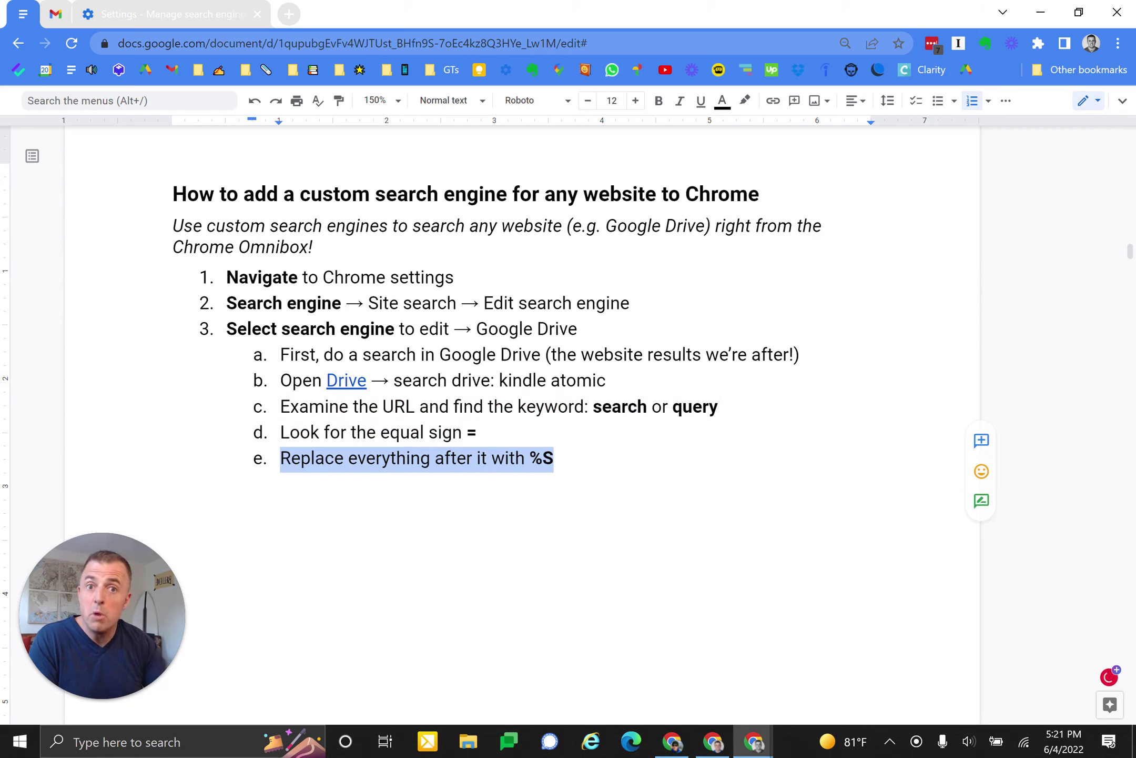
key("ctrl+z")
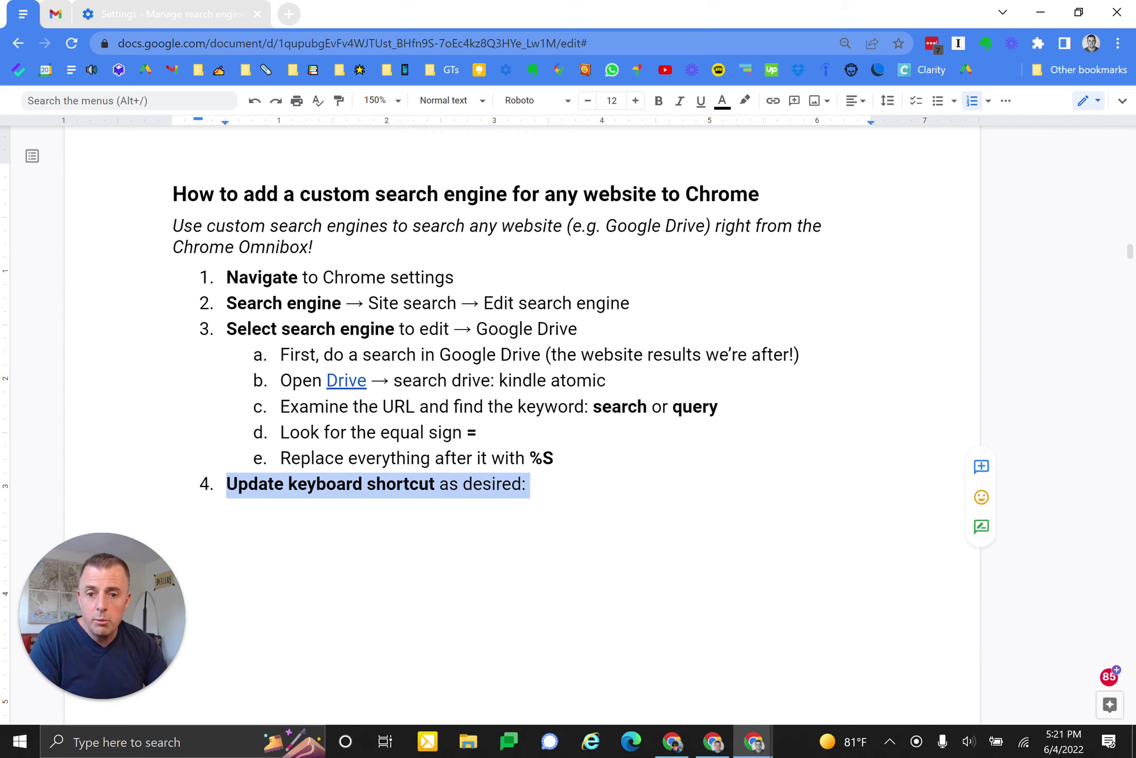
left_click(198, 15)
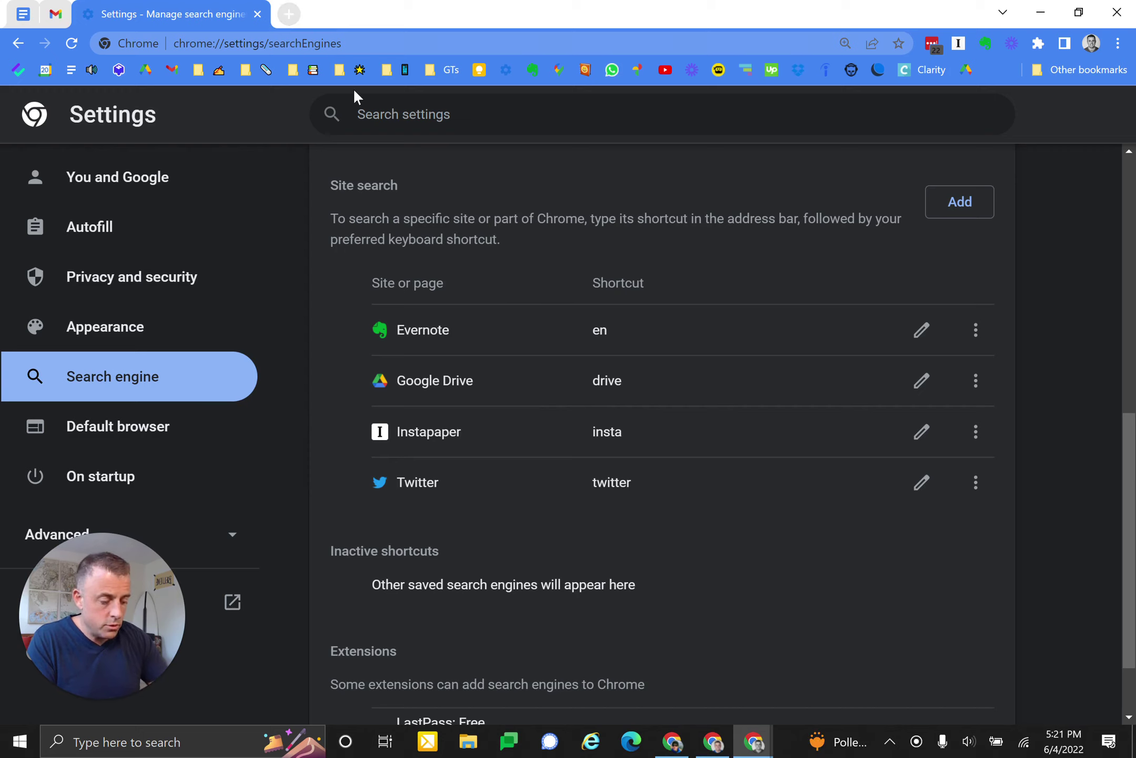
left_click(288, 14)
type("drive")
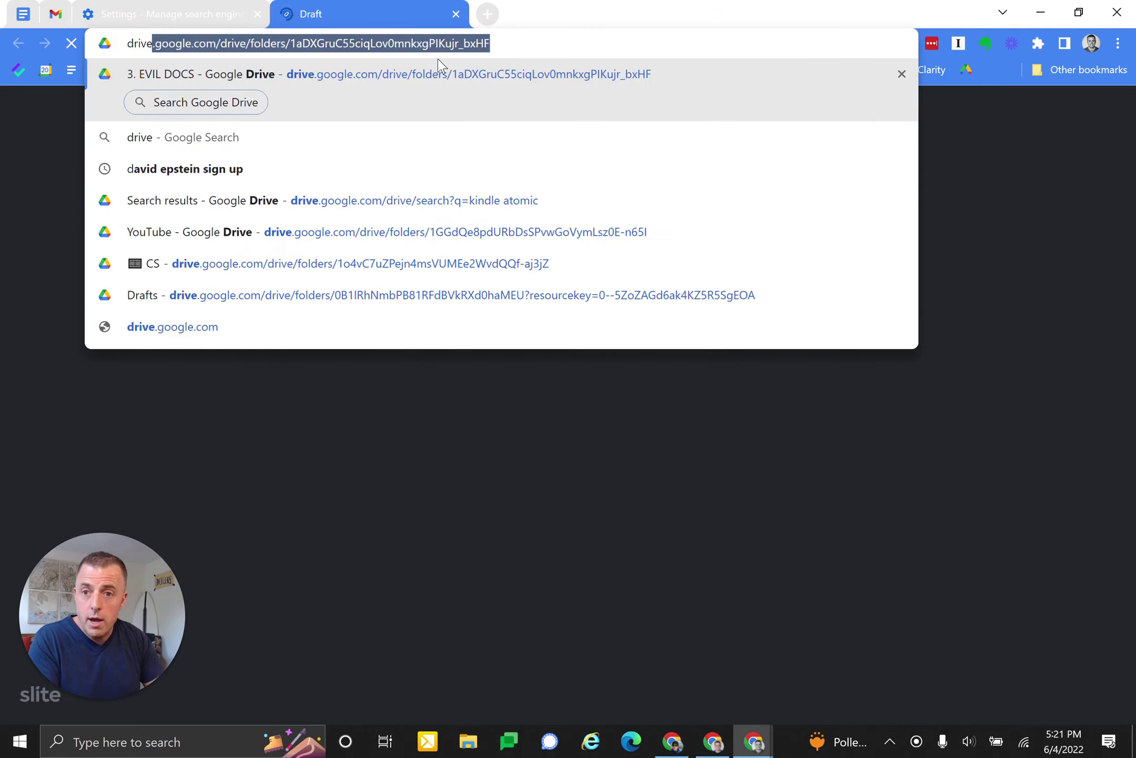
key("Tab")
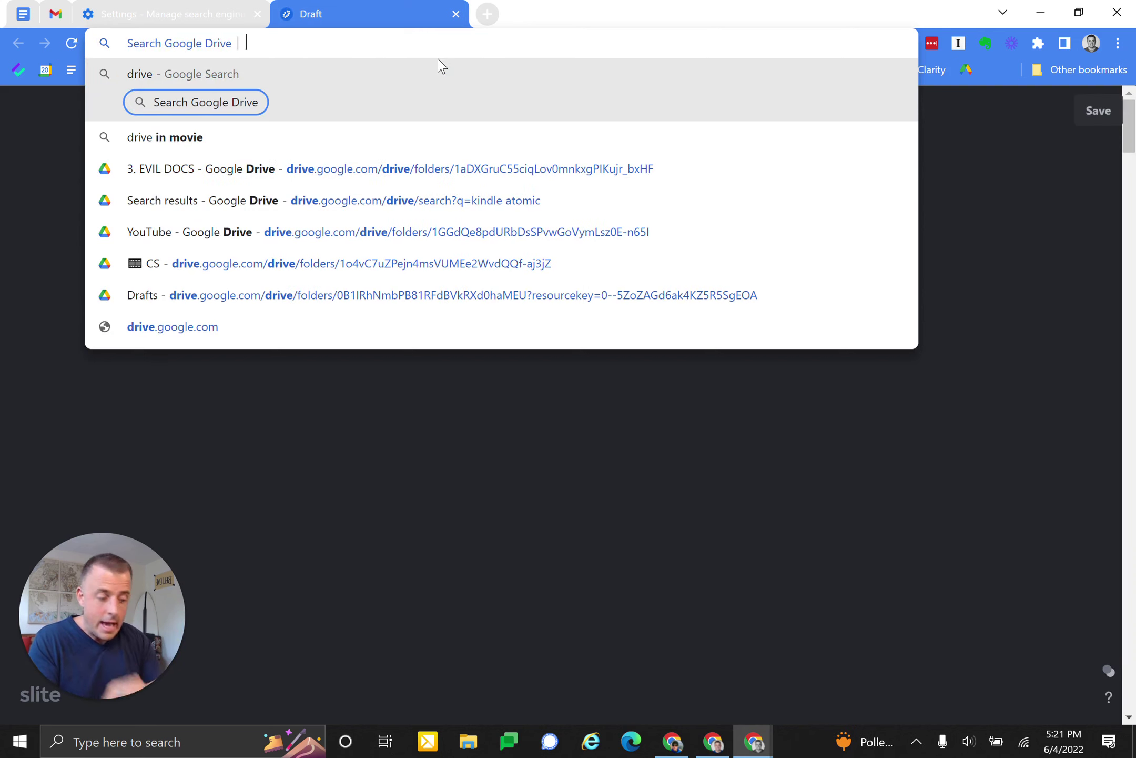
key("BackSpace")
key("BackSpace")
type("e")
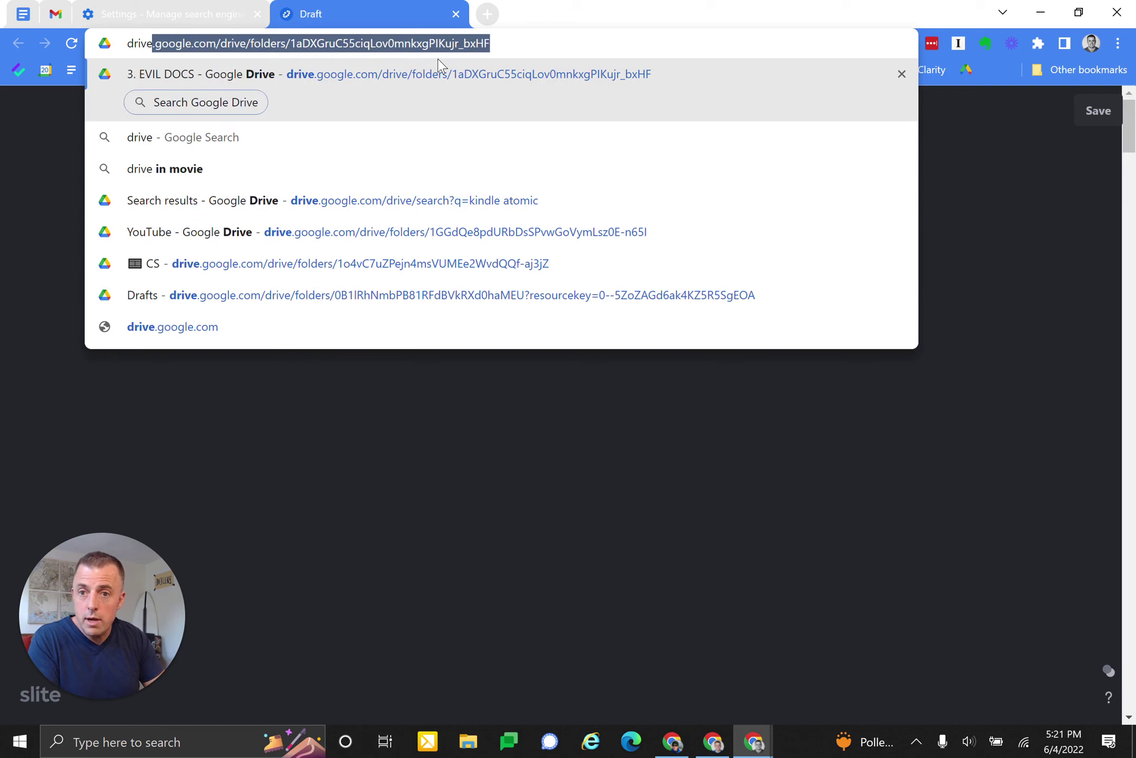
key("Tab")
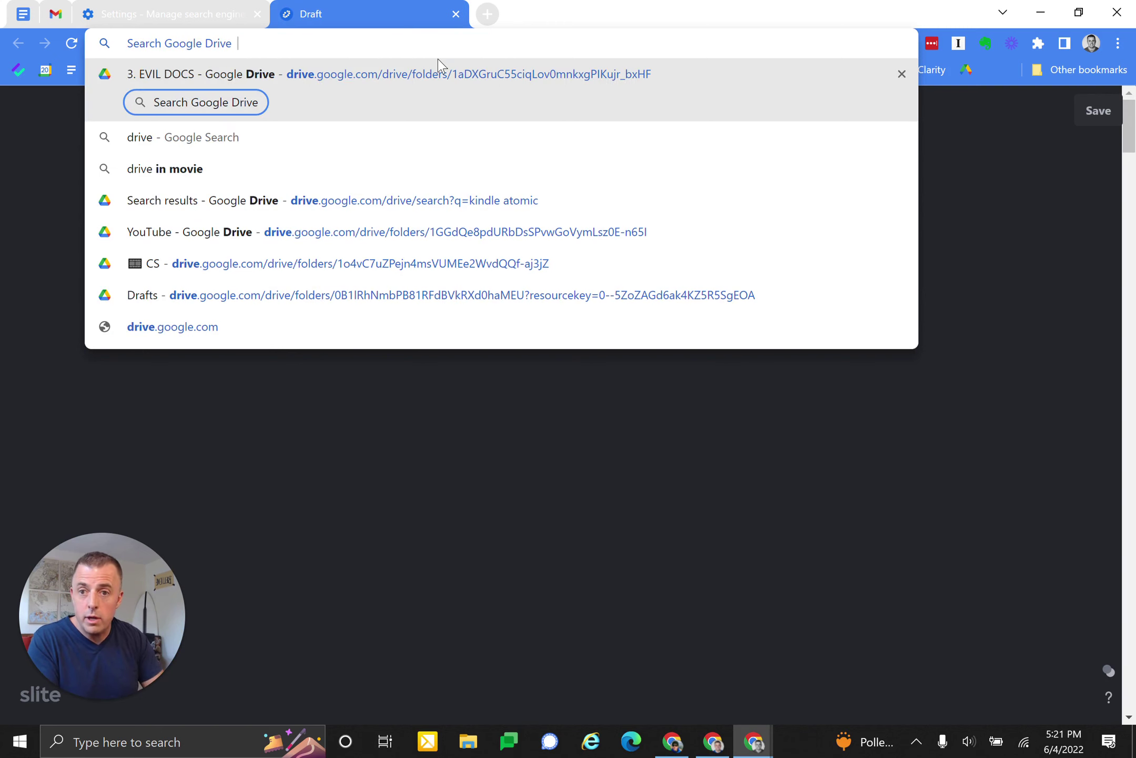
left_click(453, 12)
scroll(451, 297, "up", 10)
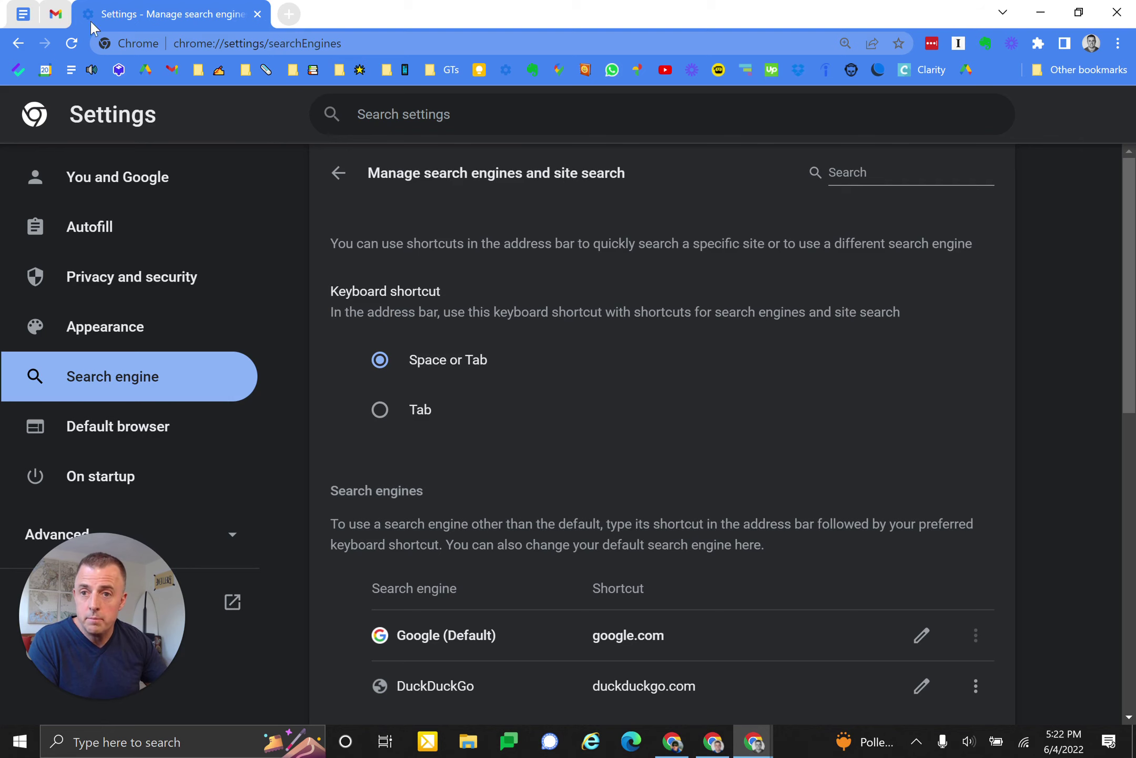
- Restore step 4's 'Space or Tab' and 'Tab (one option)' sub-items and step 5 with sub-item Gmail
left_click(23, 14)
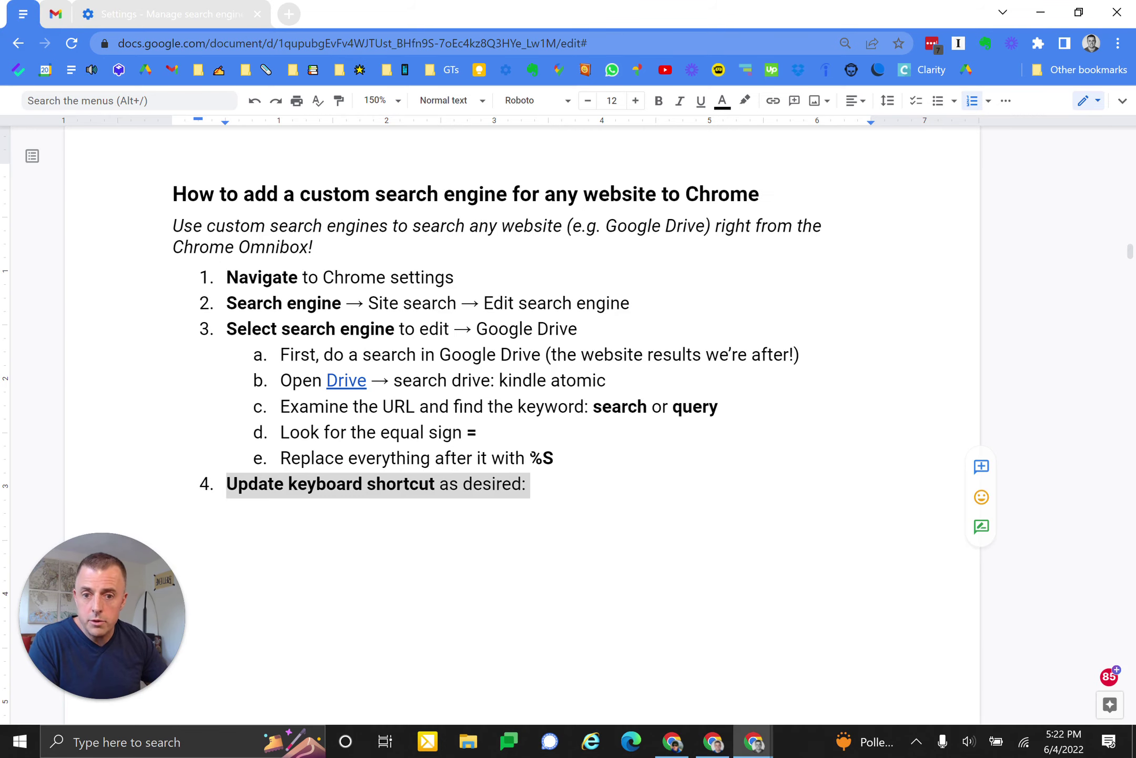
double_click(526, 442)
key("ctrl+z")
scroll(498, 379, "down", 2)
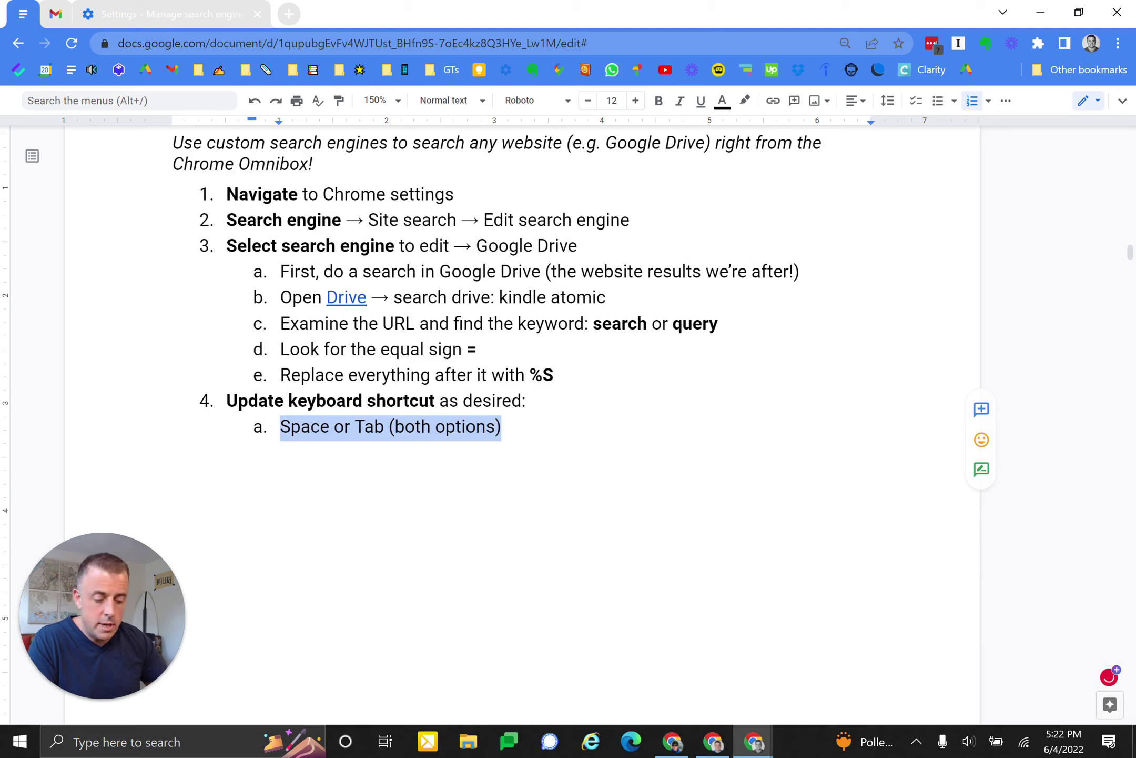
key("ctrl+z")
key("ctrl+z")
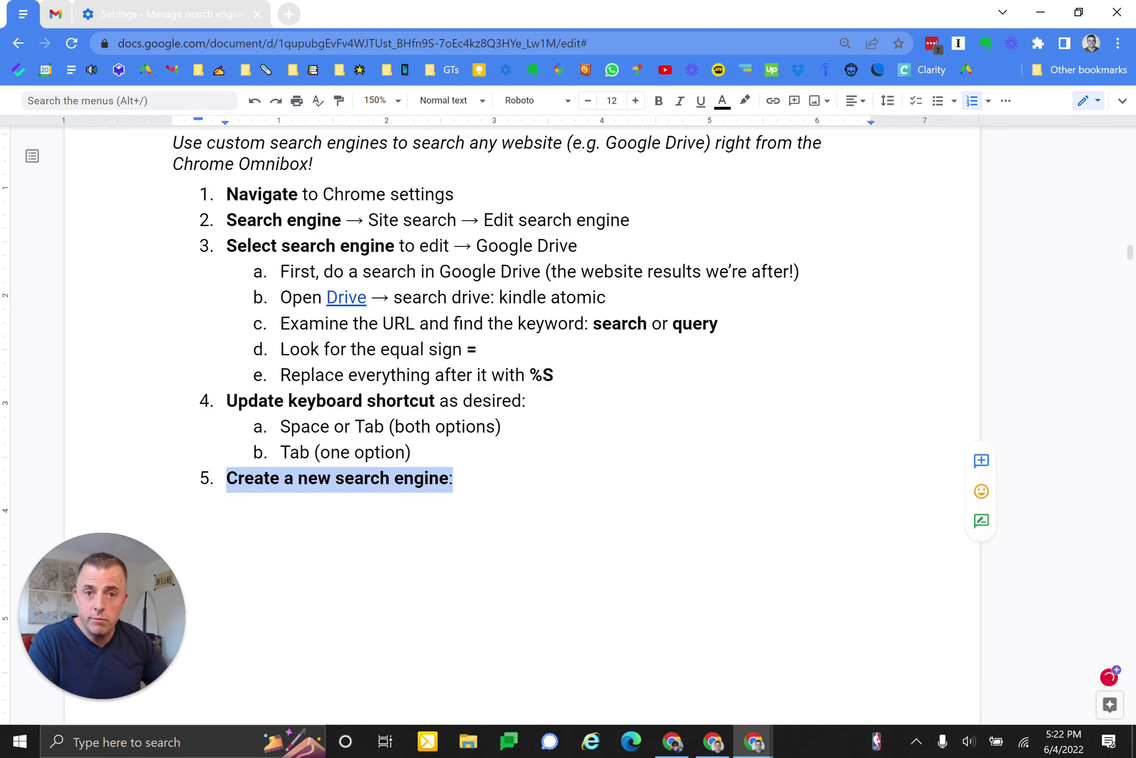
key("ctrl+z")
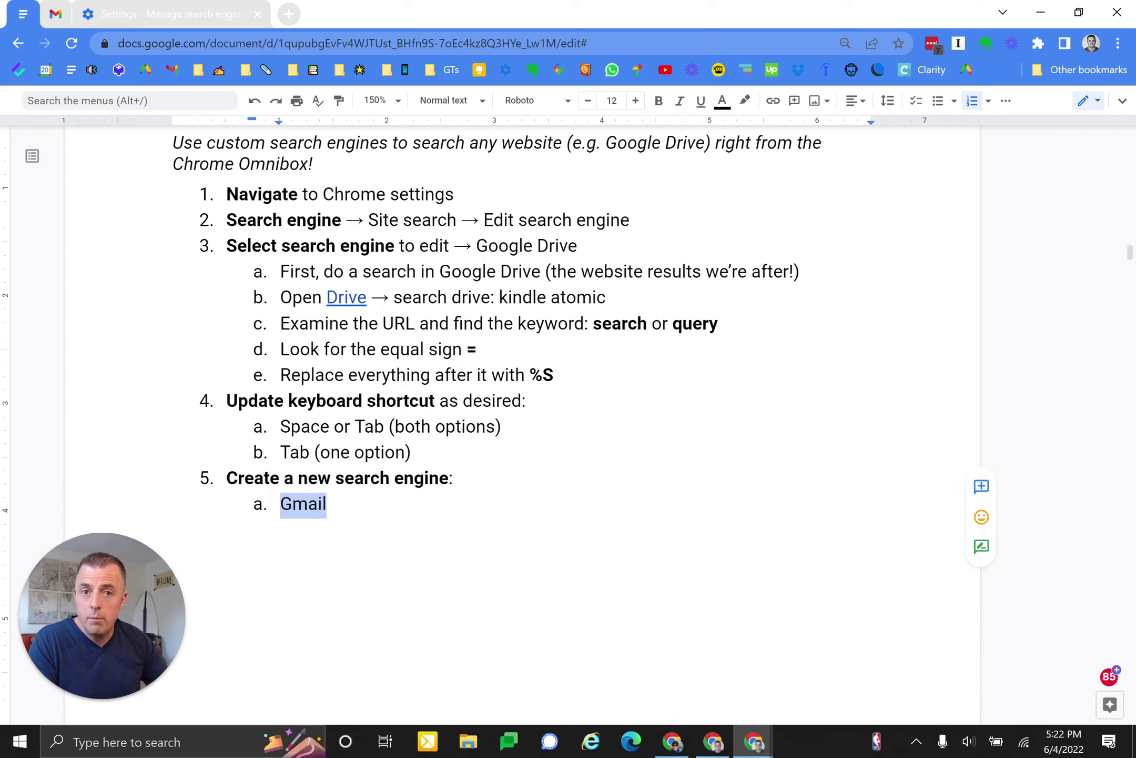
- Go to Chrome's search engine settings and start adding a new site search
left_click(158, 14)
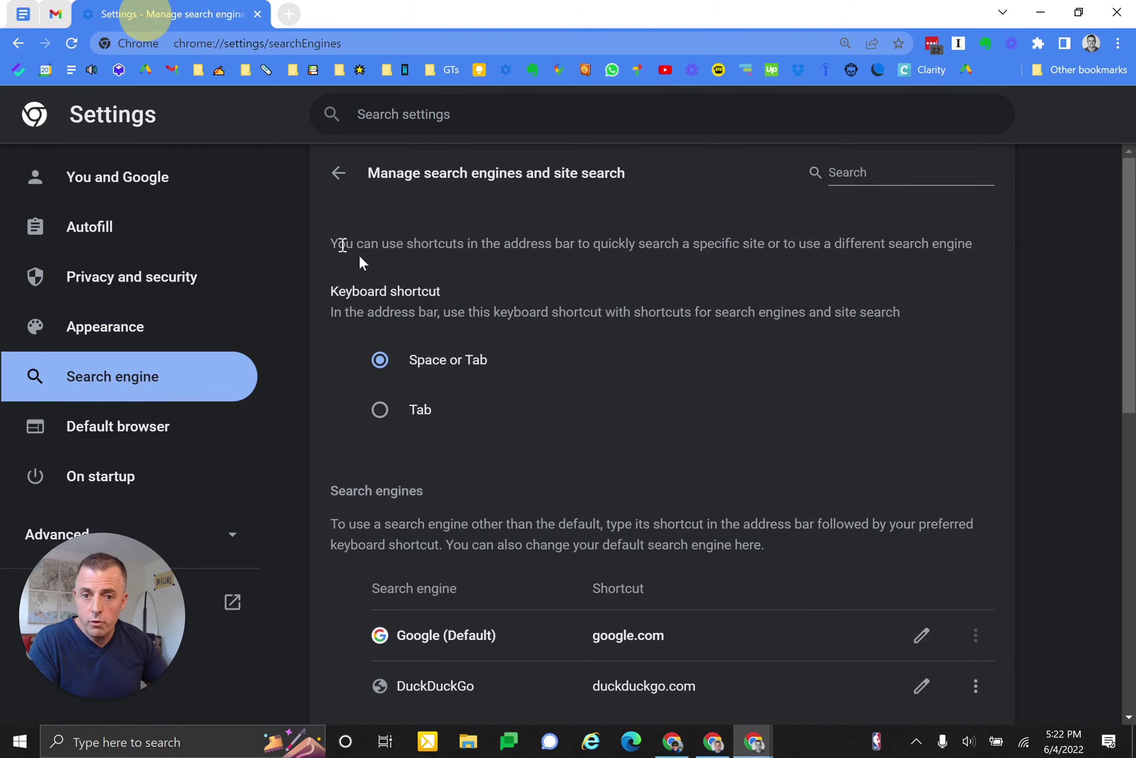
scroll(527, 489, "down", 8)
scroll(527, 490, "down", 3)
scroll(527, 489, "up", 3)
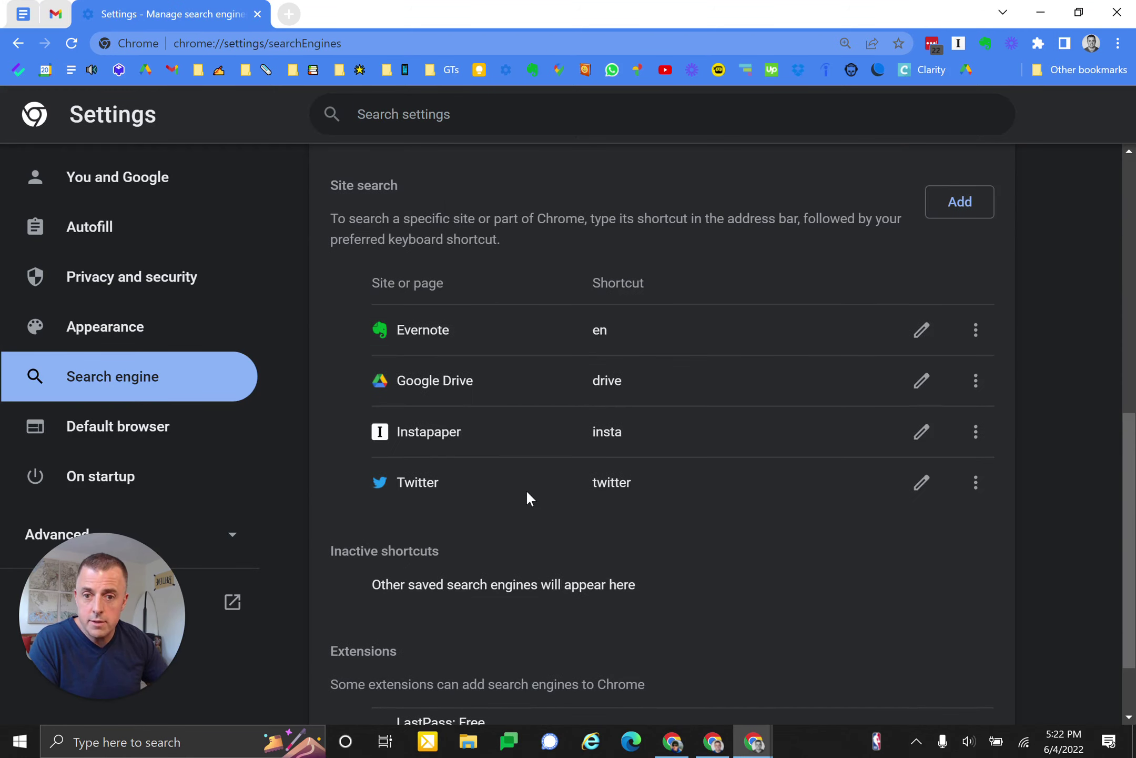
left_click(930, 289)
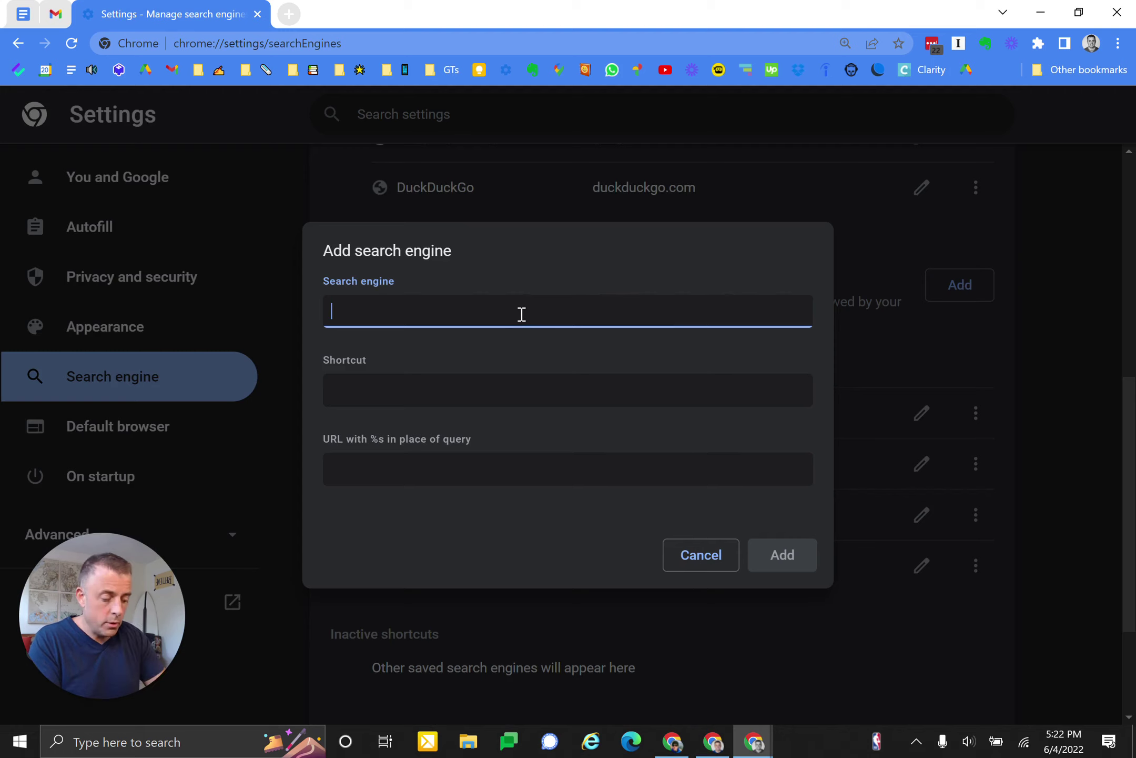
- Enter Gmail as the name and gmail as the shortcut, moving on to the URL field
type("Gmail")
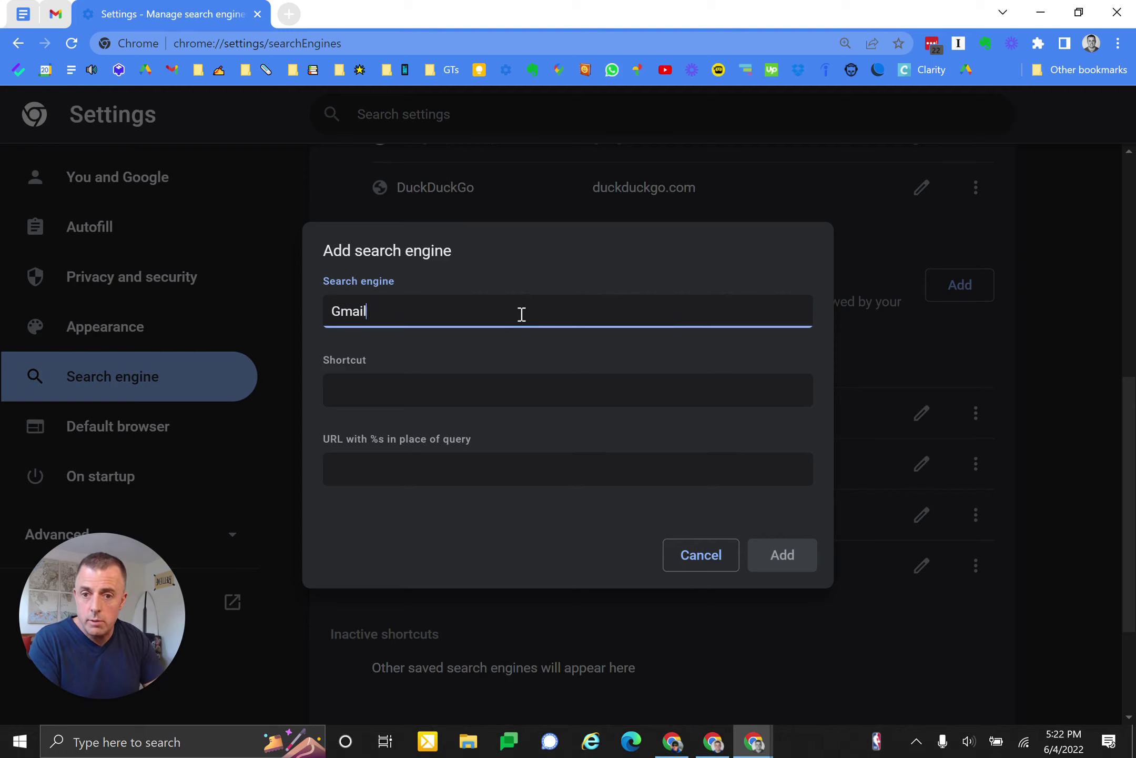
key("Tab")
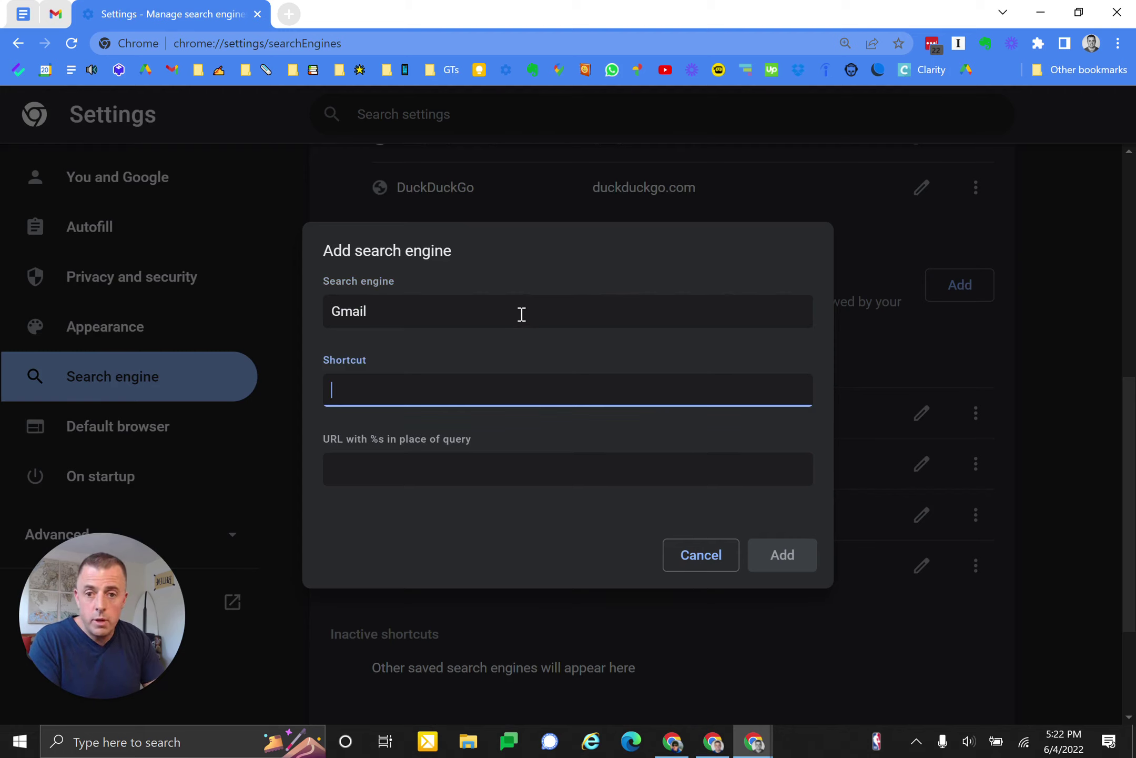
type("Gmai")
key("BackSpace")
key("BackSpace")
key("BackSpace")
type("gmail")
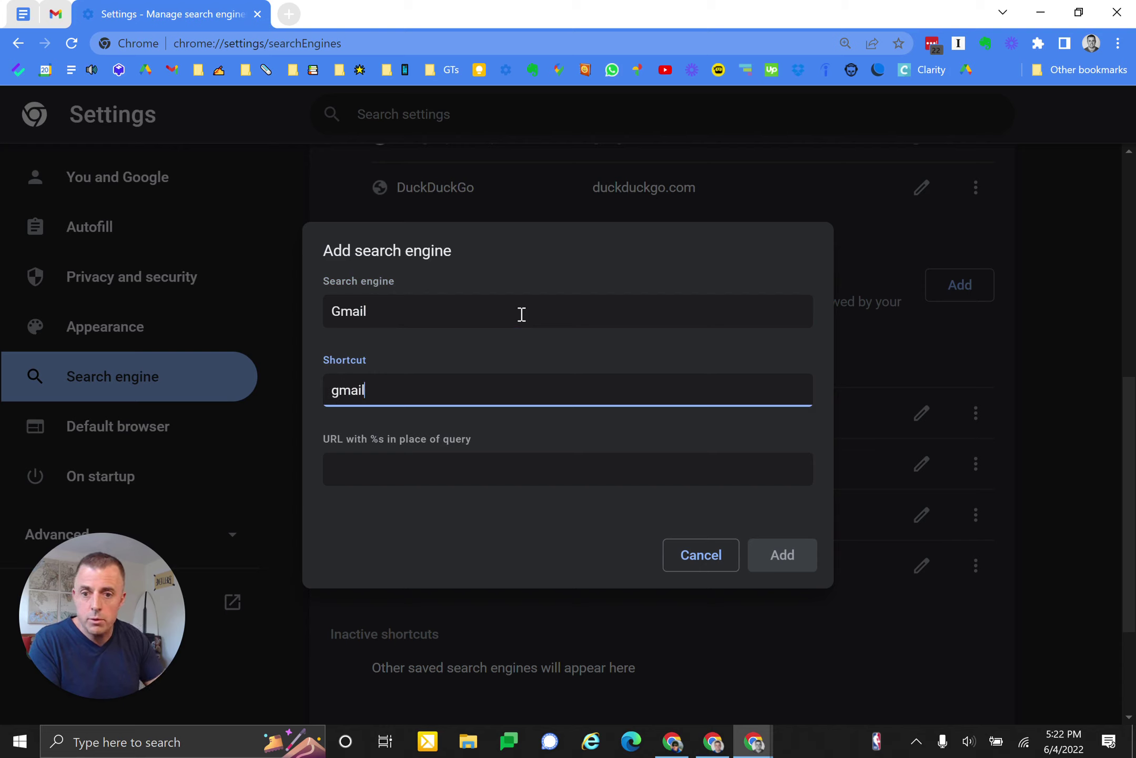
key("Tab")
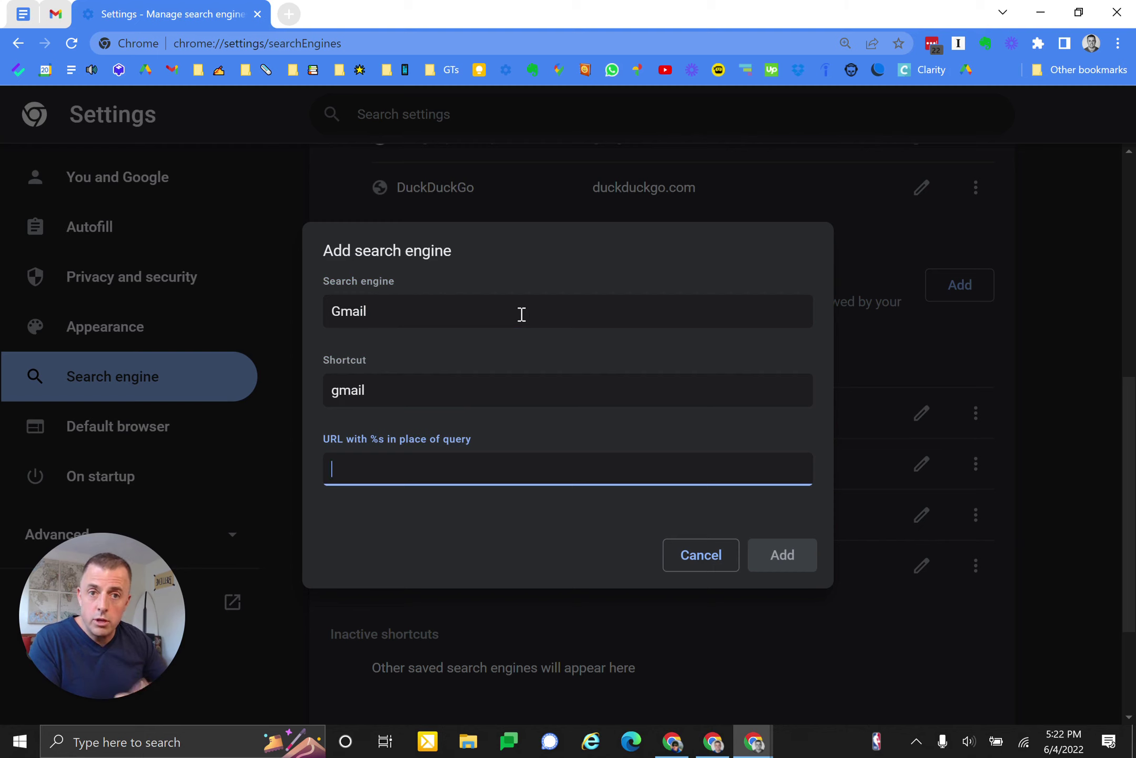
- Search Gmail for atomic habits and paste that results address into the site search URL
left_click(55, 19)
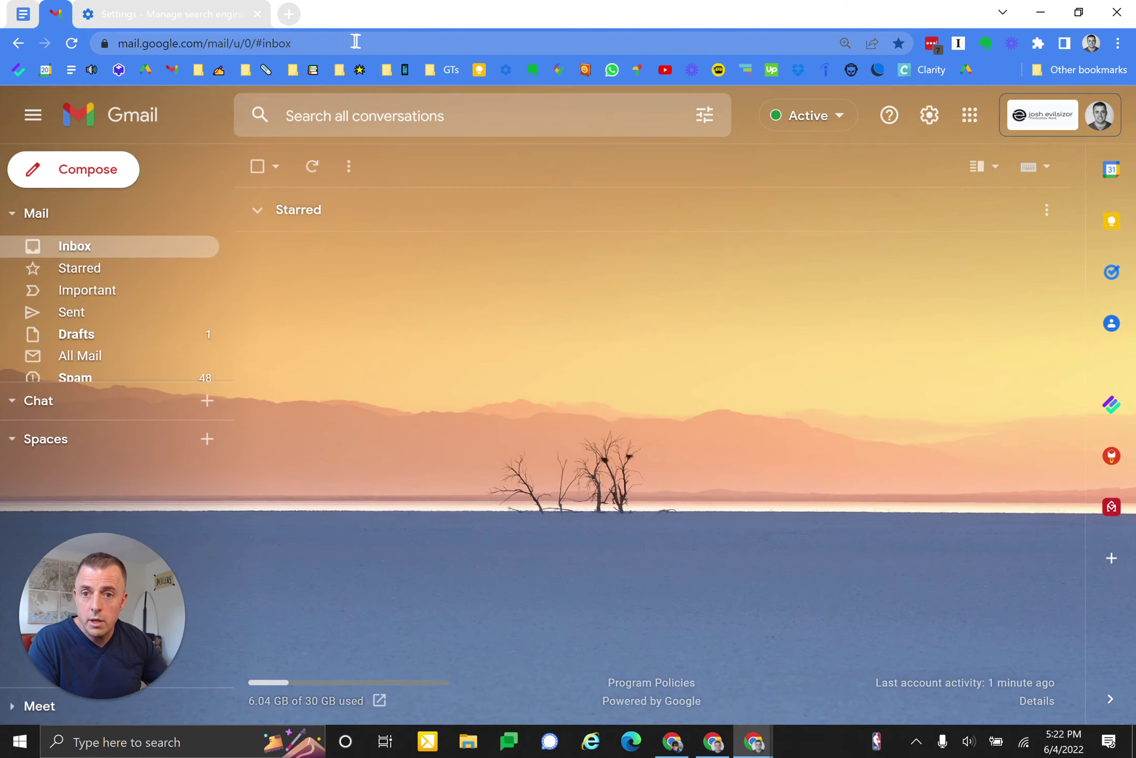
left_click(389, 115)
type("at")
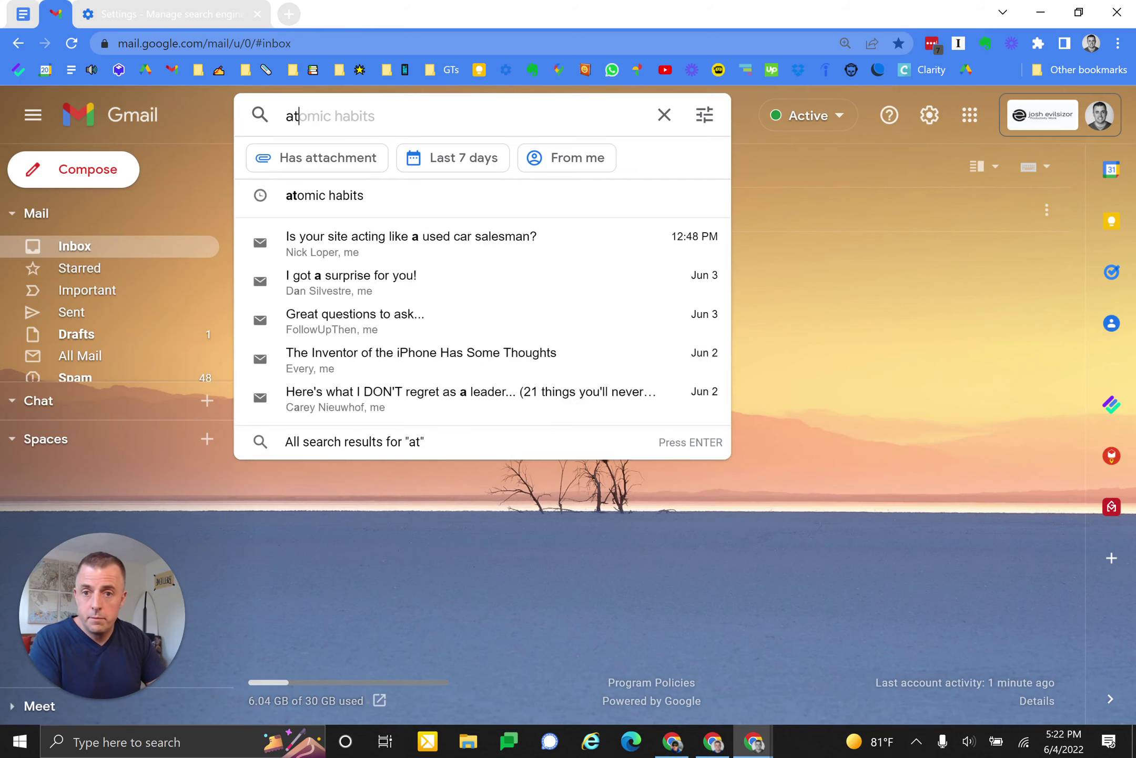
type("o")
key("Tab")
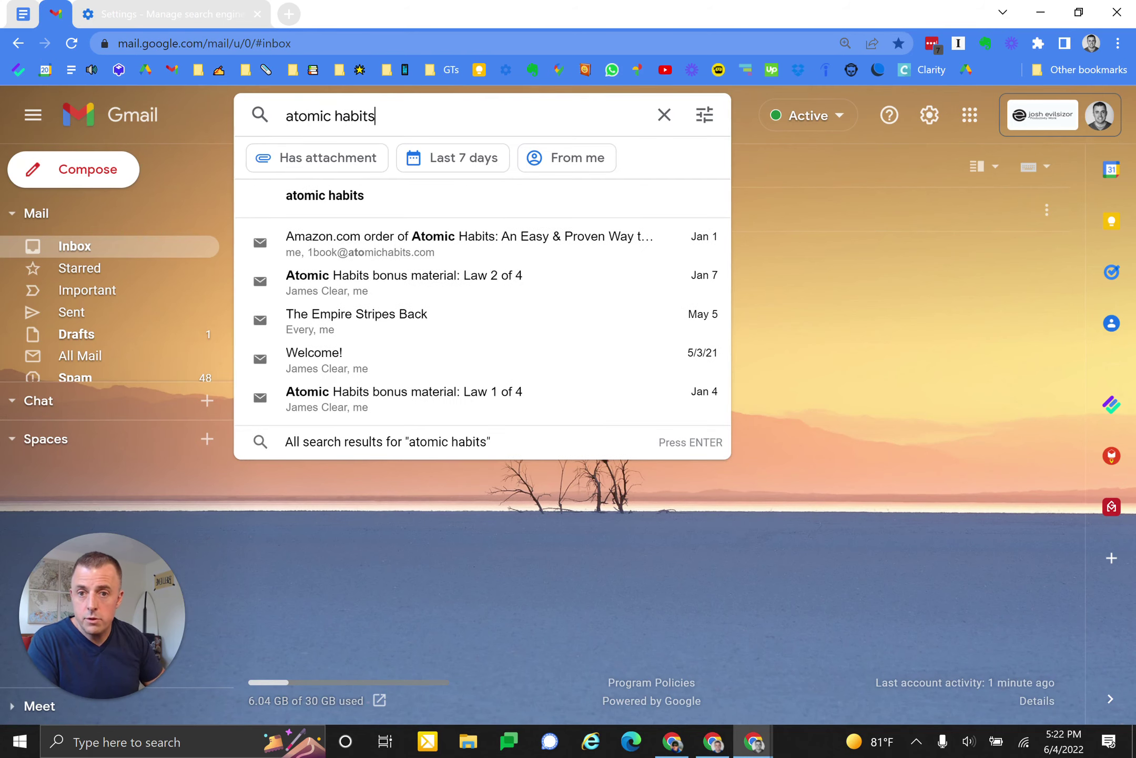
key("Return")
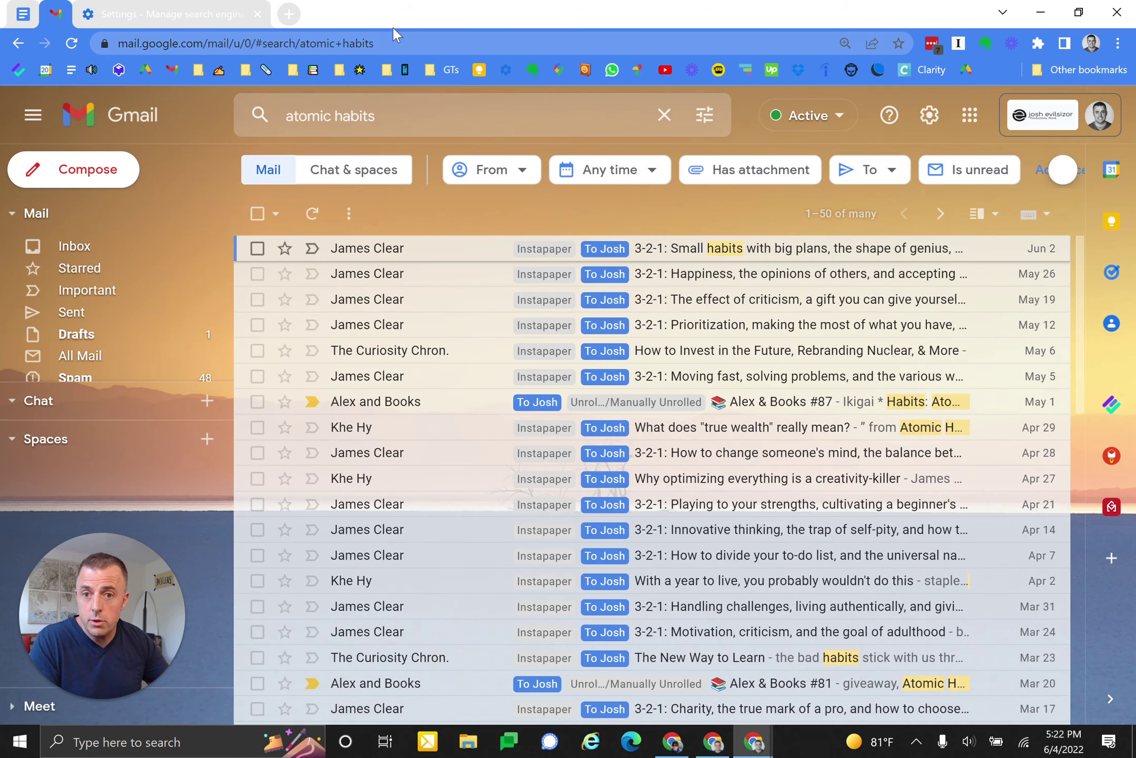
left_click(186, 46)
key("ctrl+c")
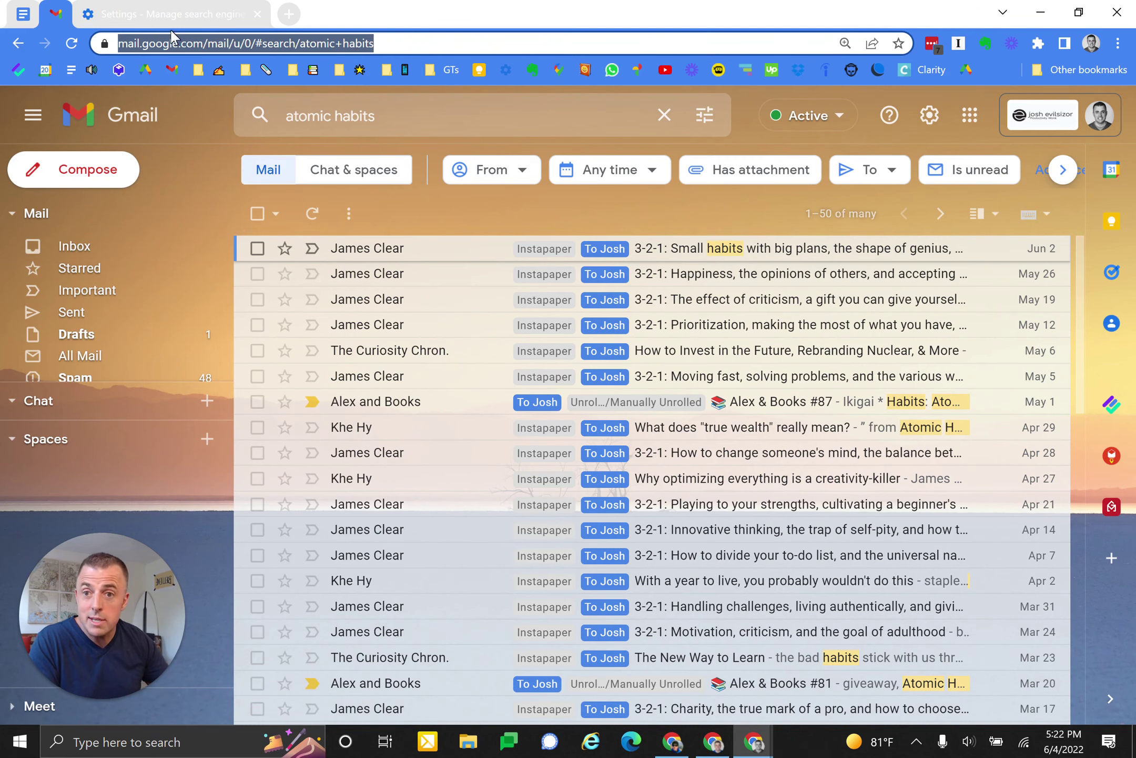
left_click(158, 12)
key("ctrl+v")
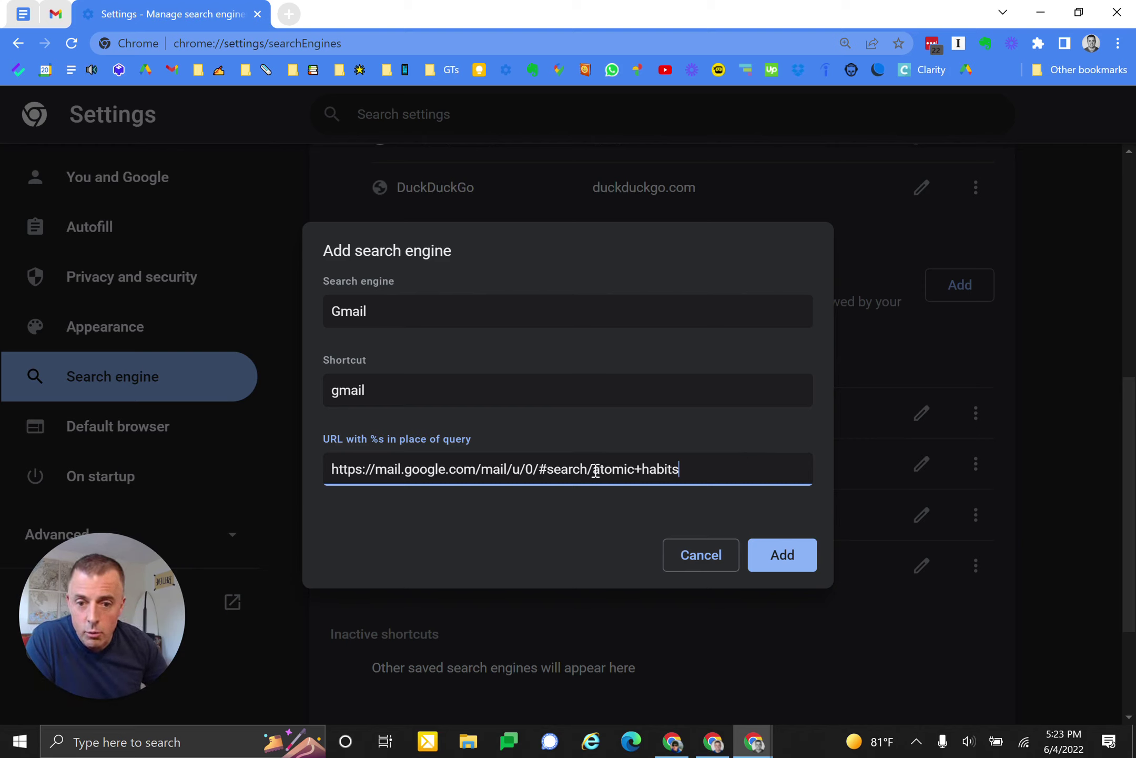
- Replace atomic+habits in the URL with %s and add the Gmail site search
left_click_drag(594, 470, 693, 469)
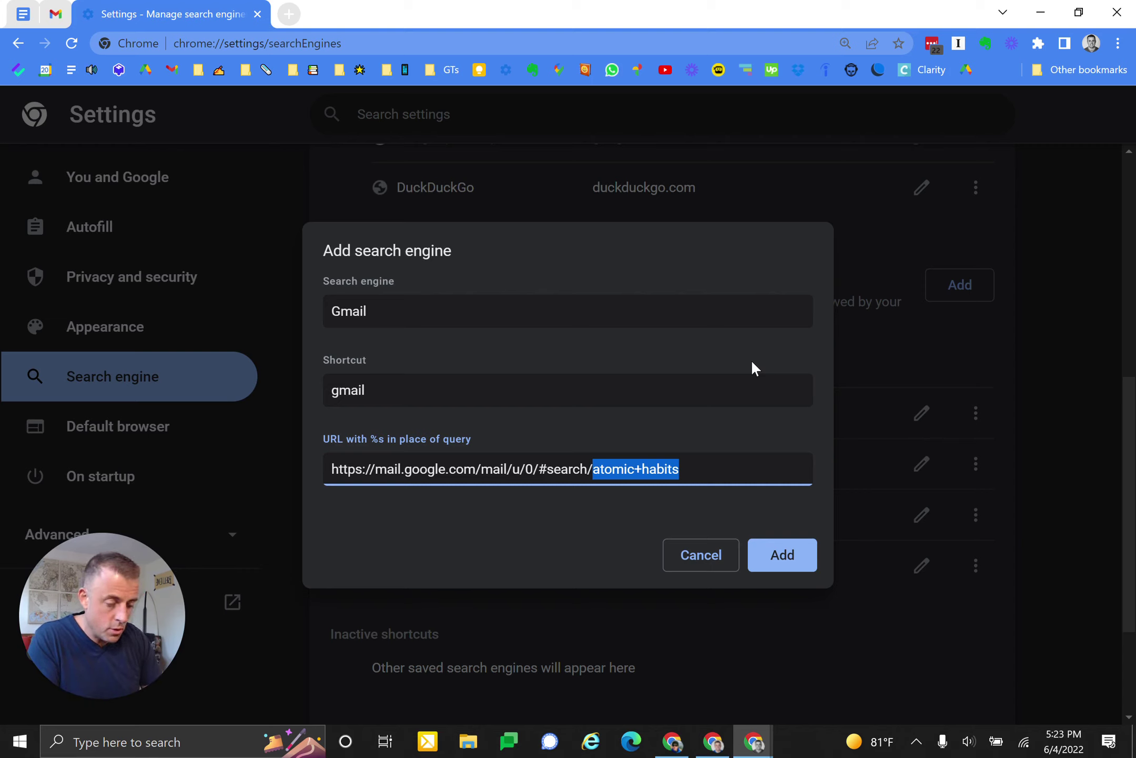
type("%s")
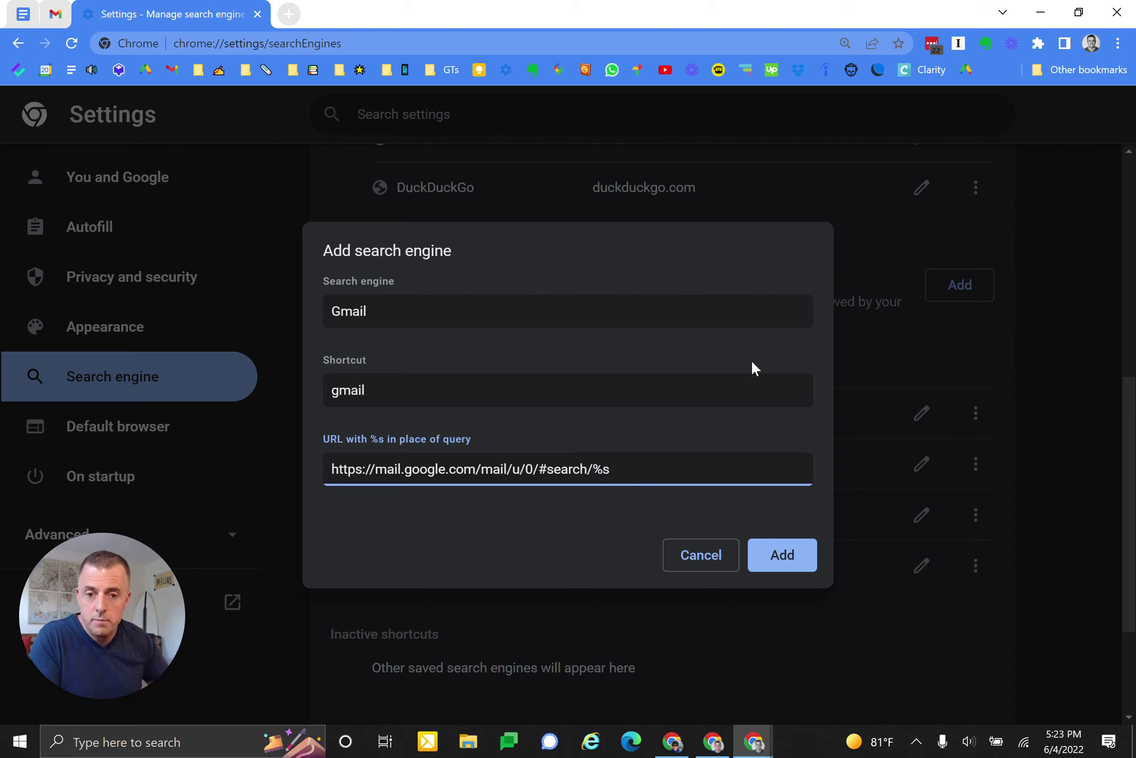
left_click(782, 553)
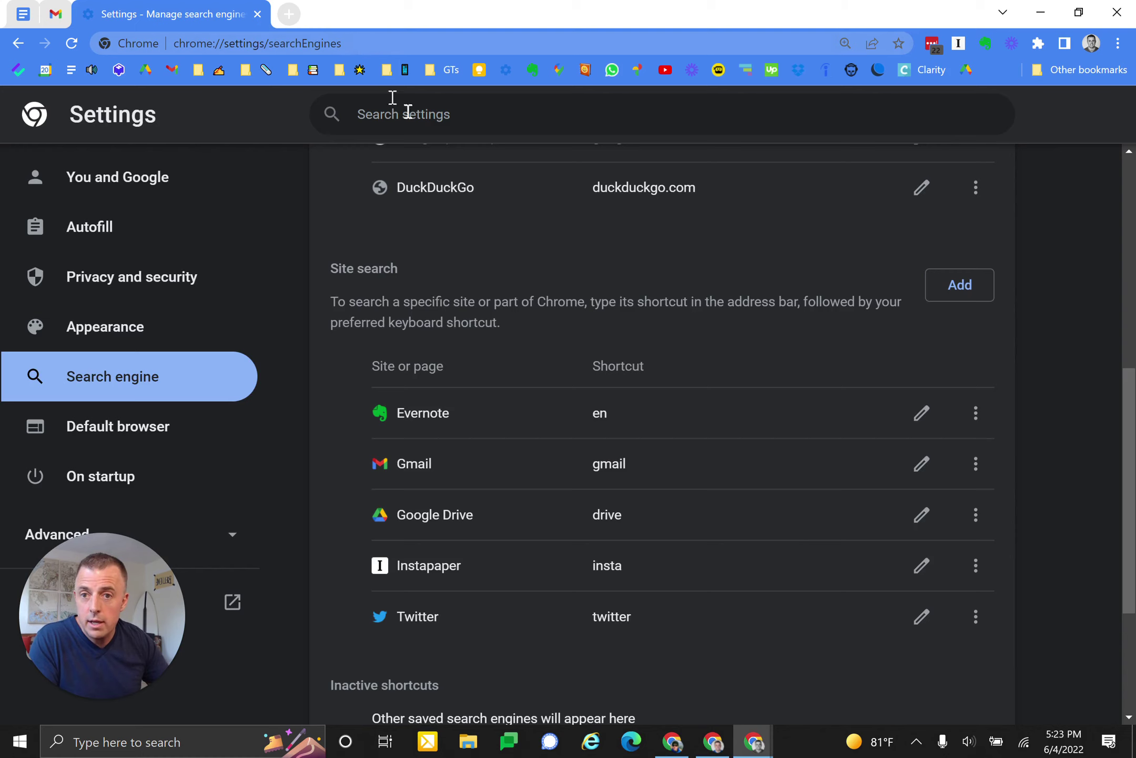
- In a new tab, use the gmail shortcut to search for atomic habits
left_click(289, 14)
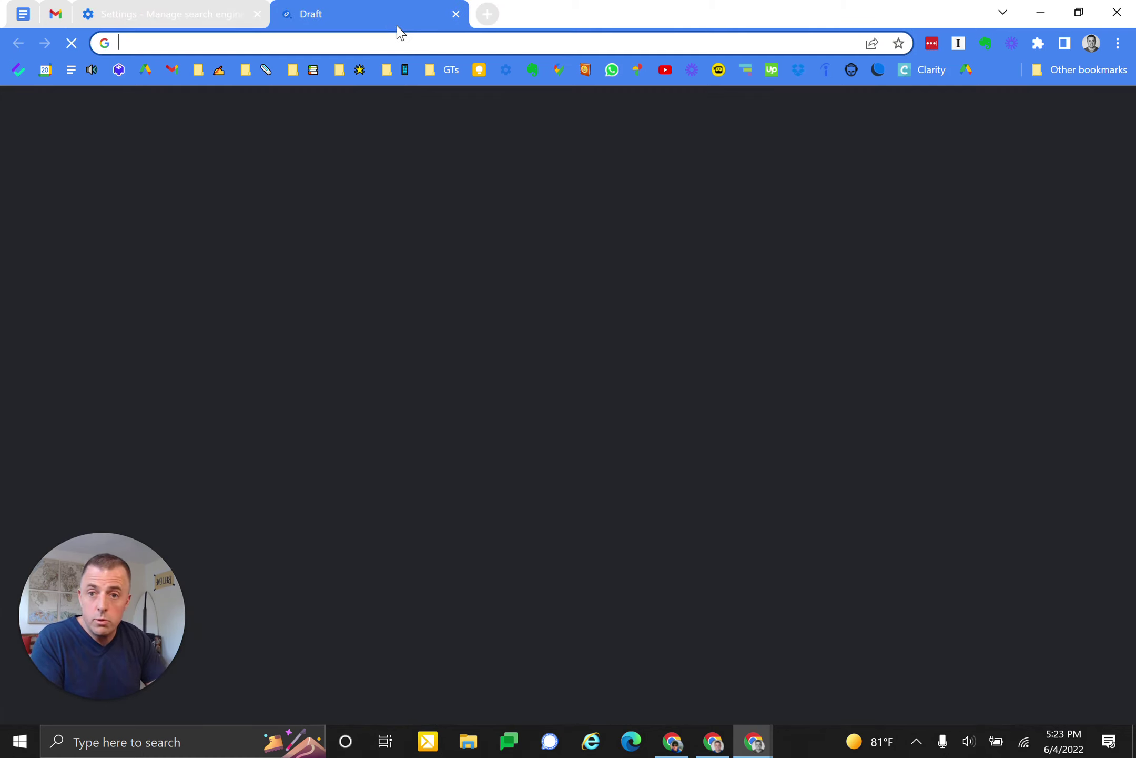
type("gmail")
key("Tab")
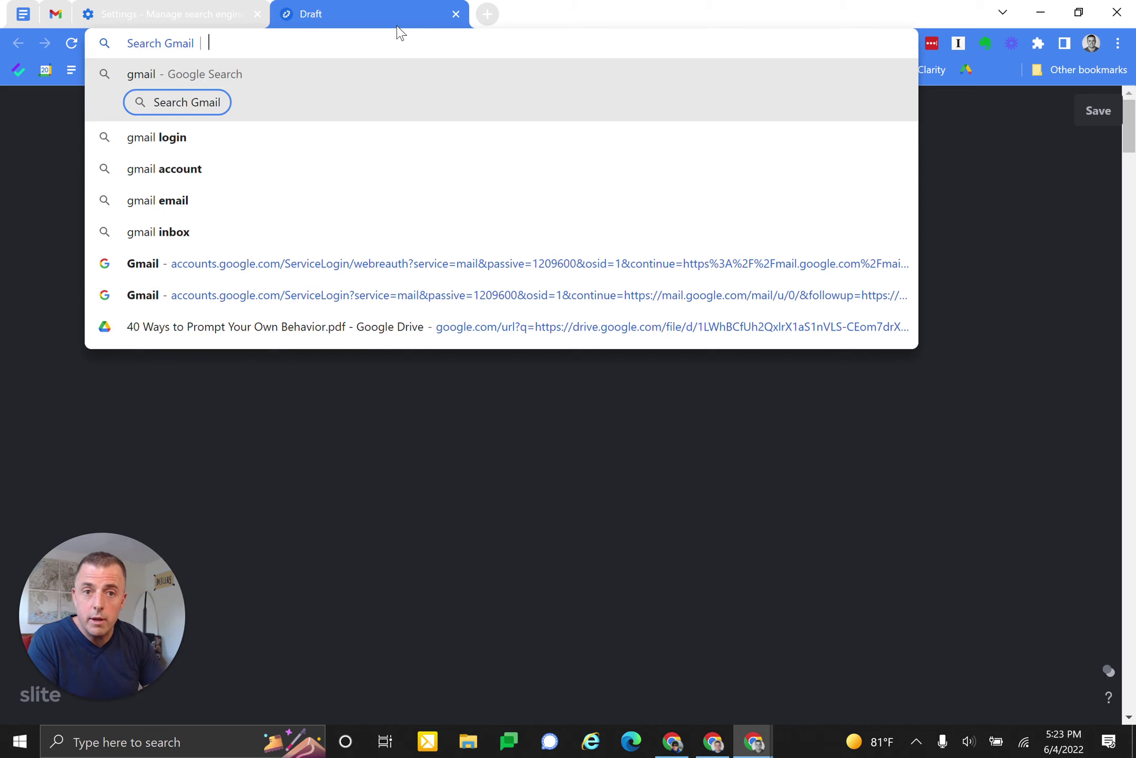
type("atomic habit")
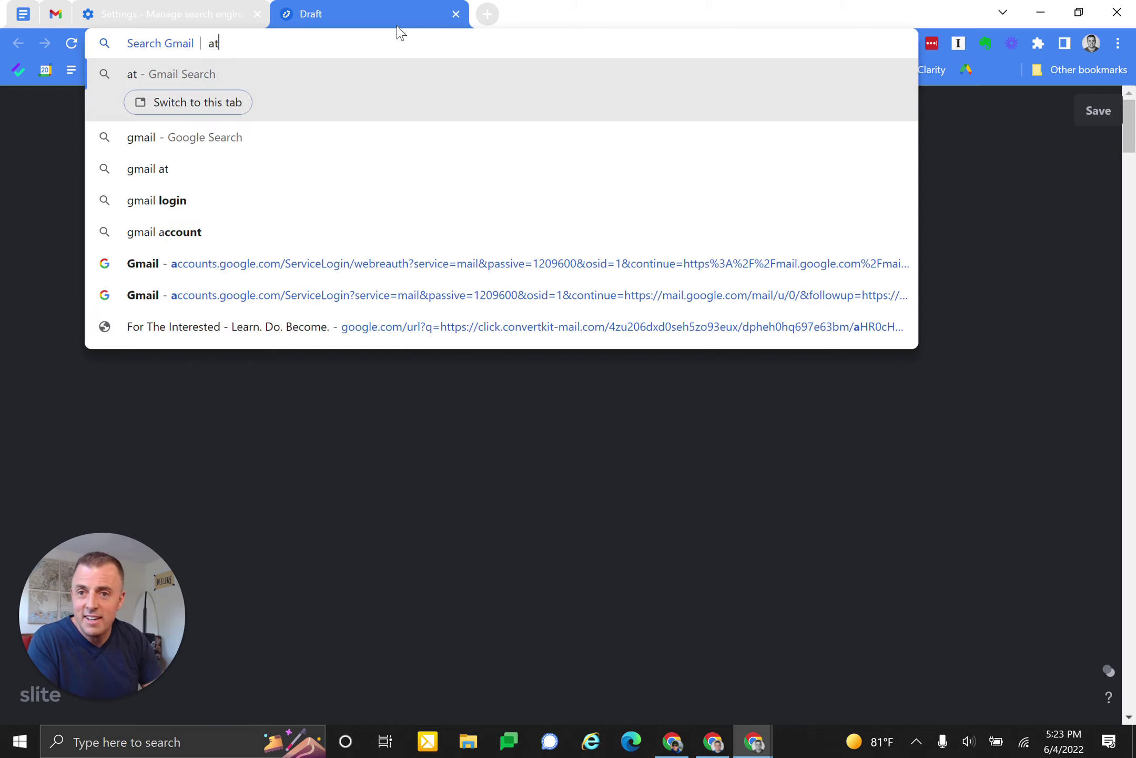
type("s")
key("Return")
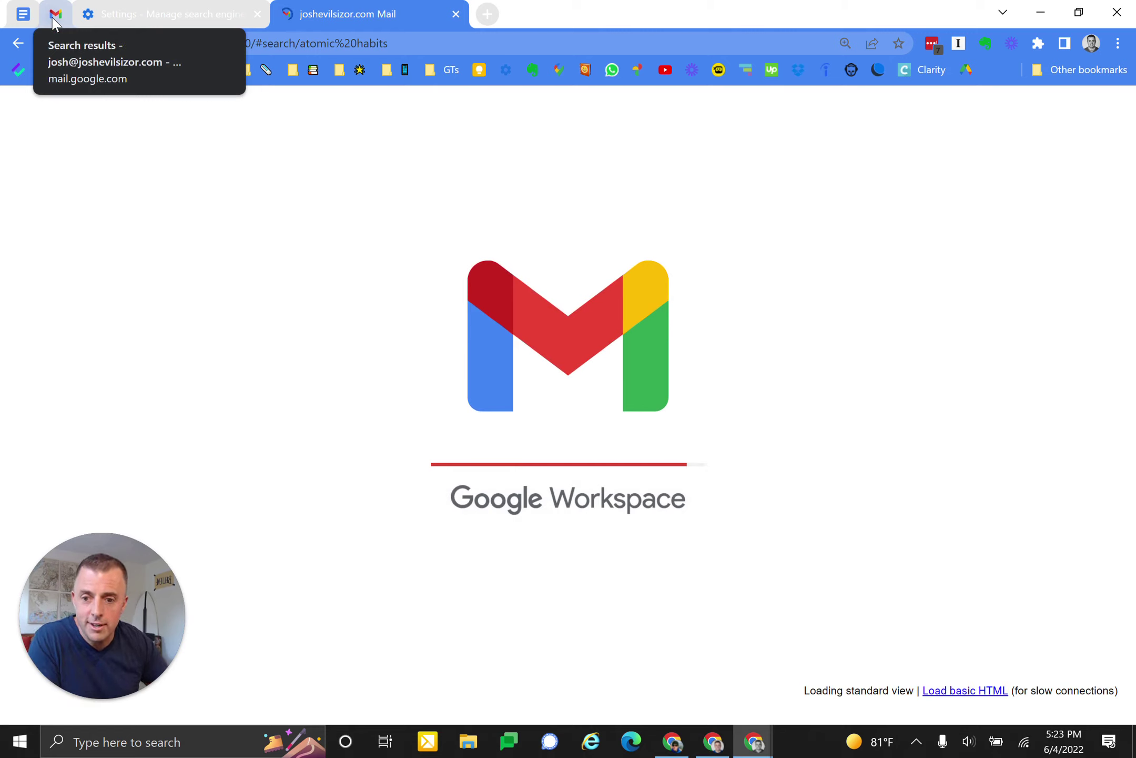
- Compare the Gmail results tabs, then close both Gmail tabs
left_click(54, 18)
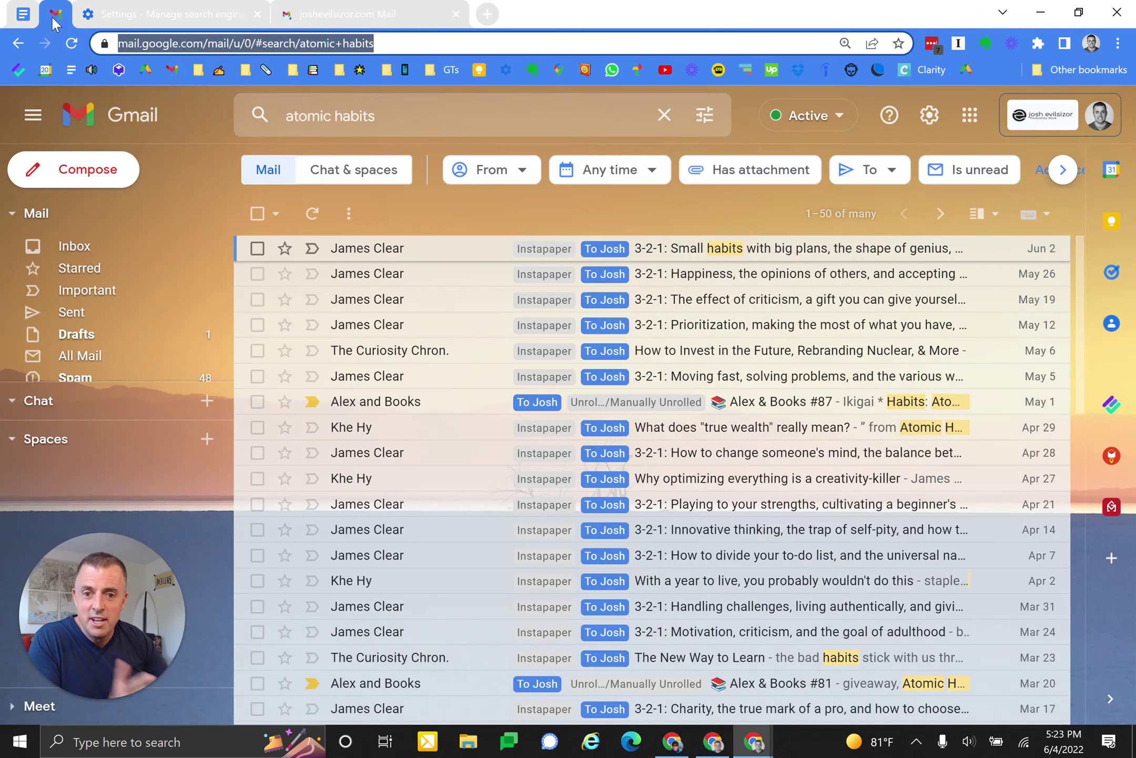
left_click(358, 14)
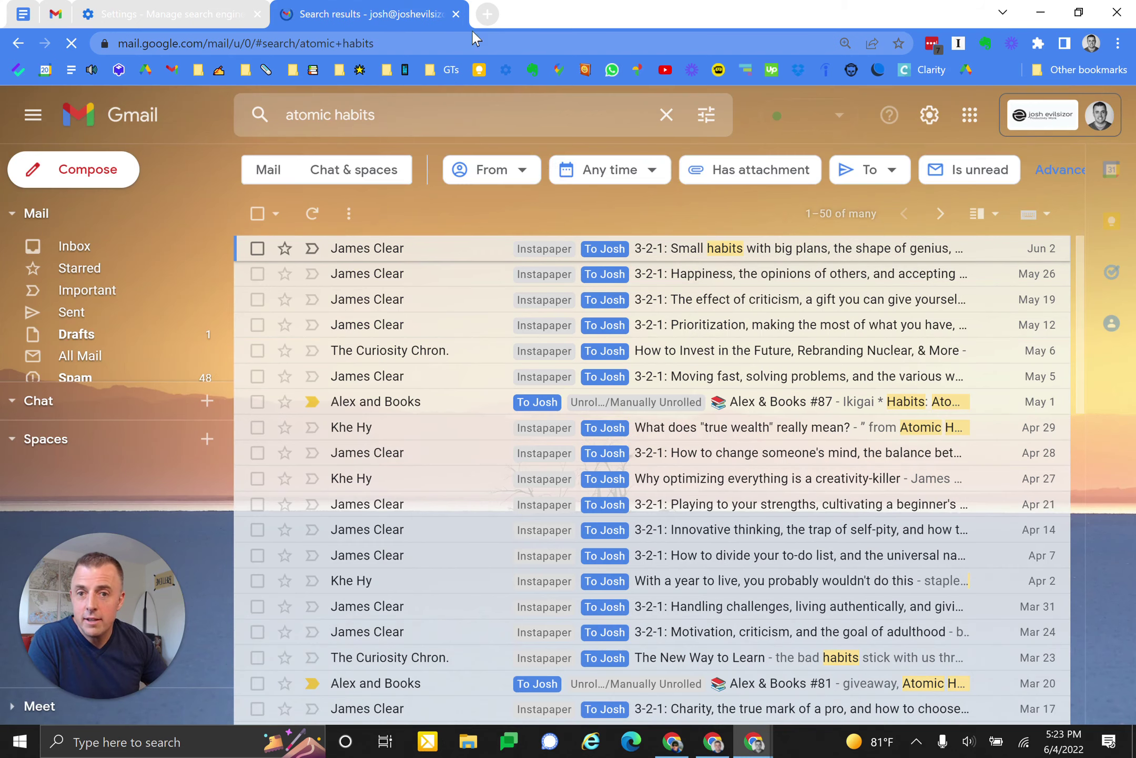
key("ctrl+w")
left_click(57, 20)
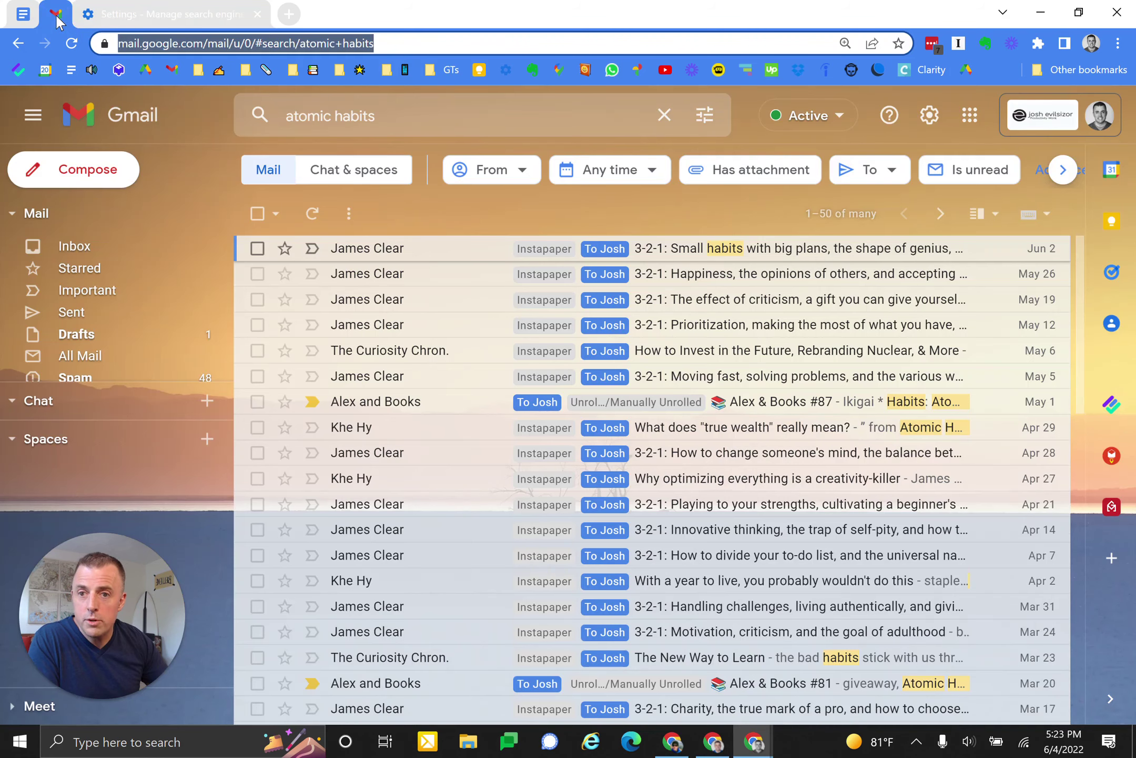
key("ctrl+w")
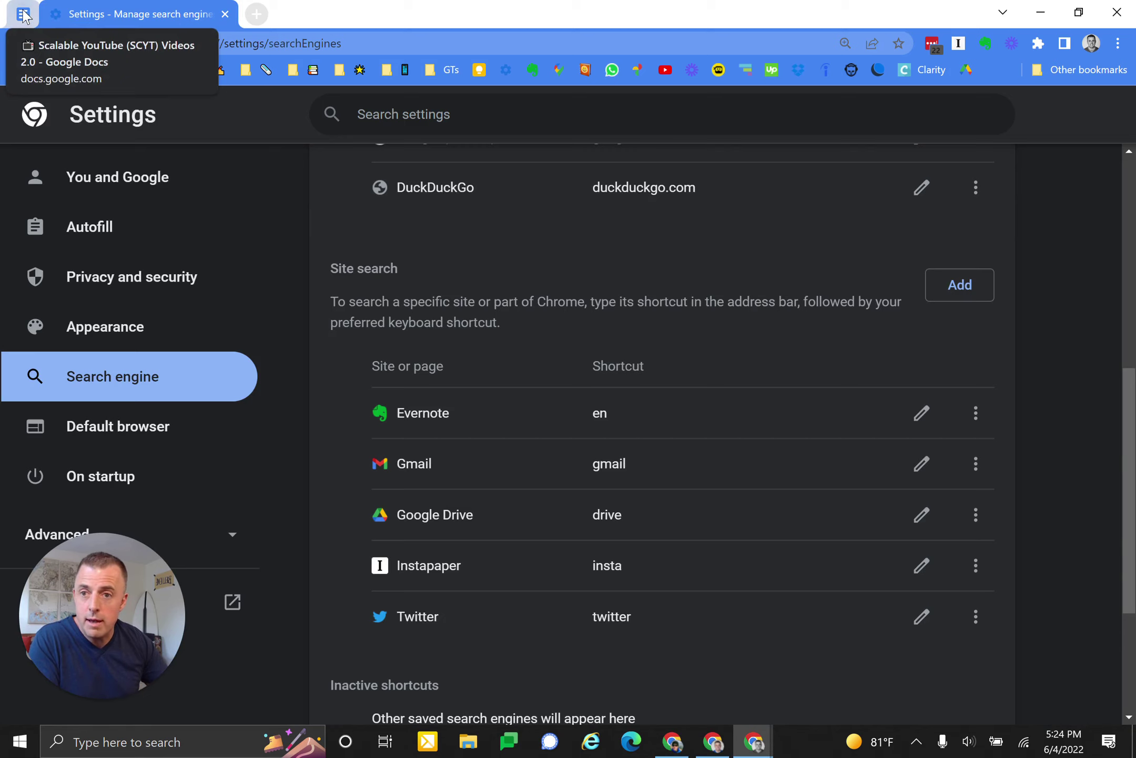
- Return to the how-to document, look through a bookmark folder, and select the doc's address
left_click(23, 15)
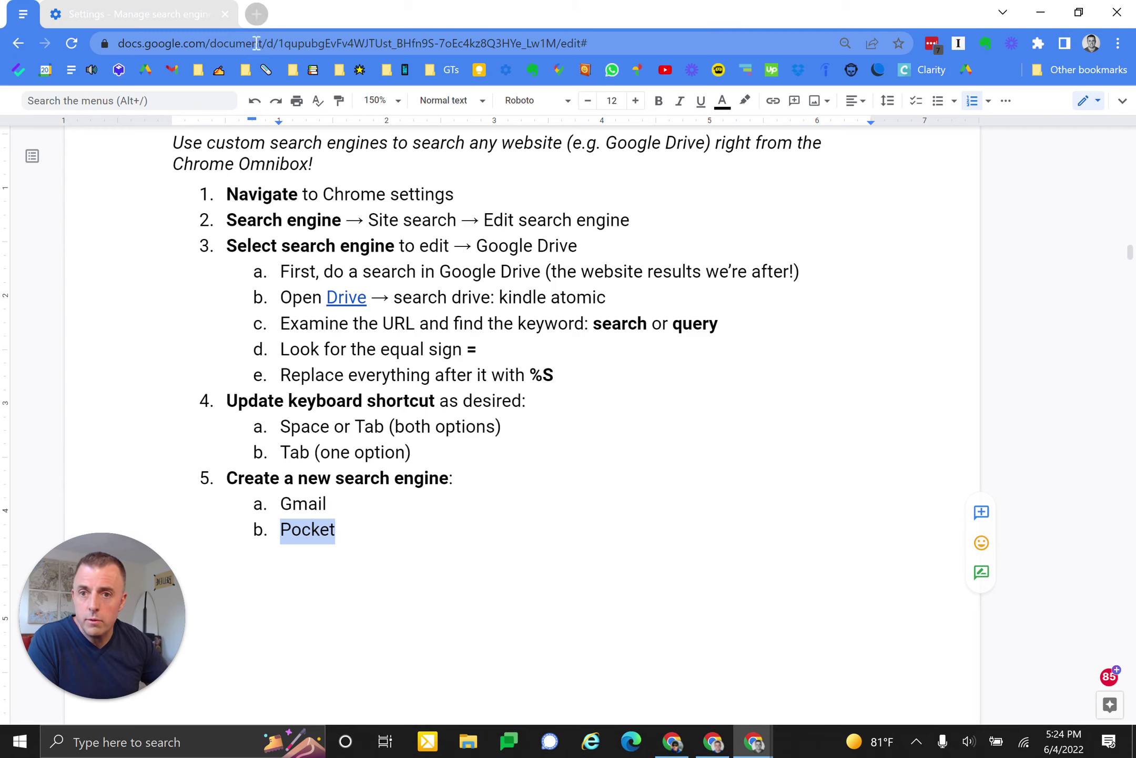
left_click(219, 71)
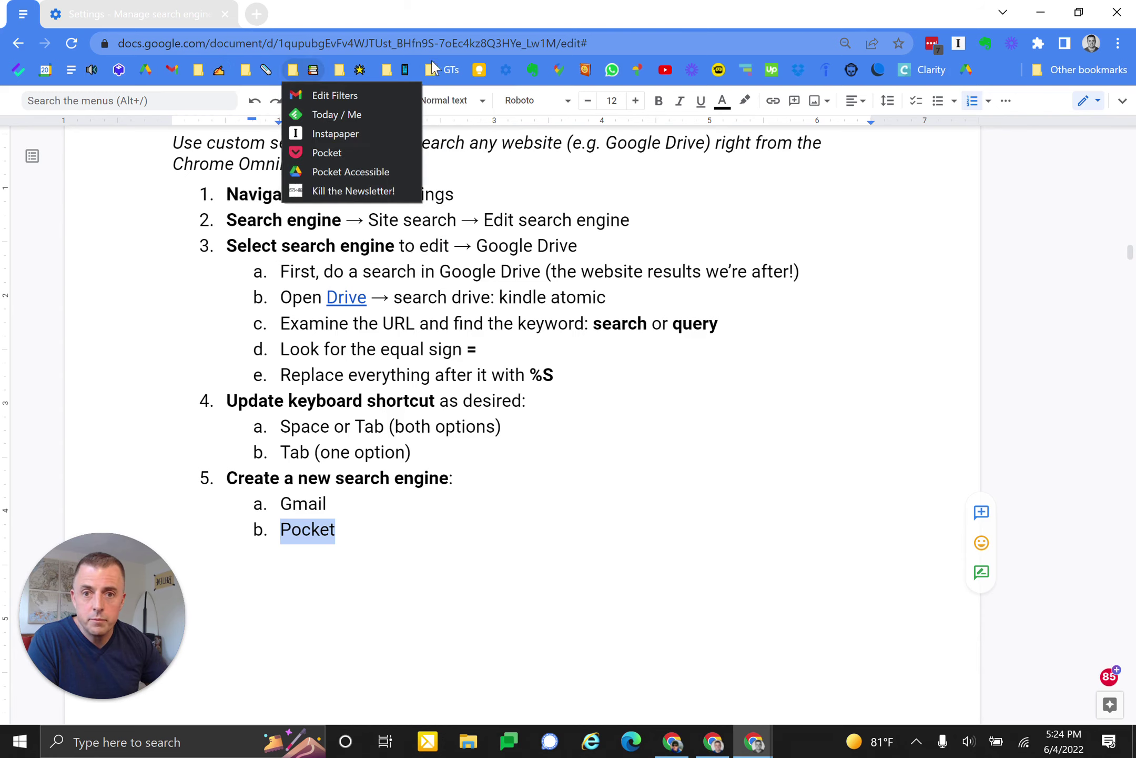
left_click(565, 41)
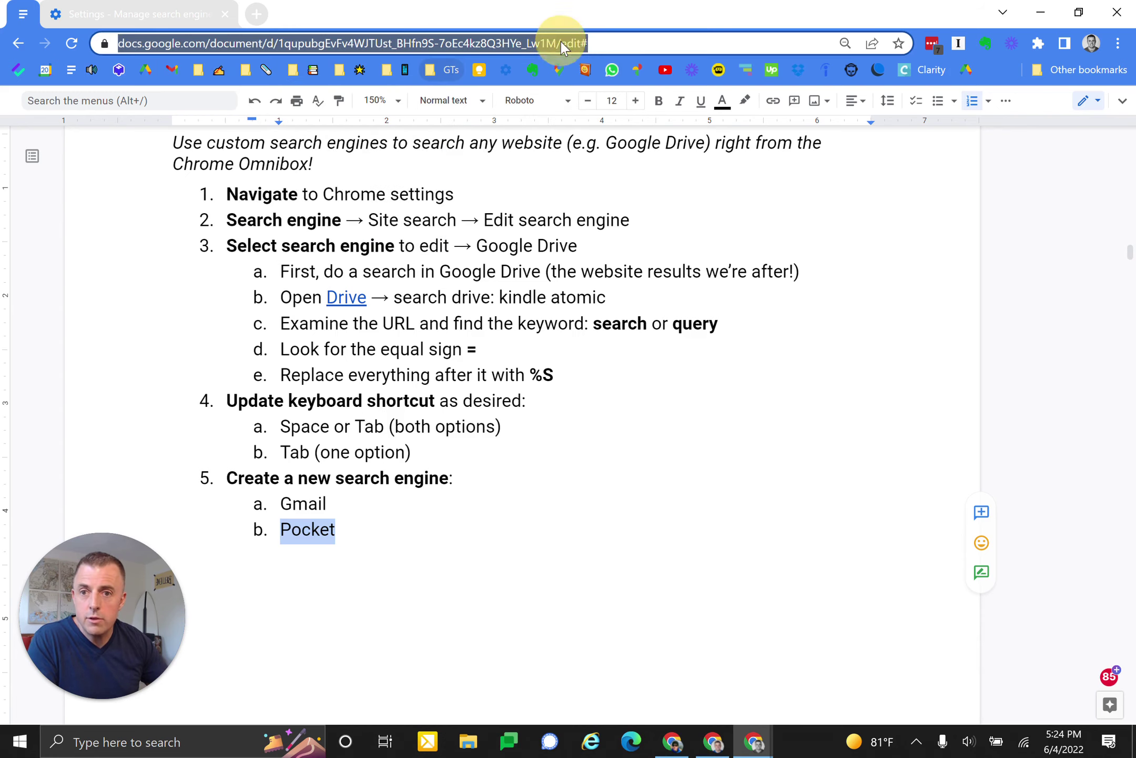
- Open the Pocket web app in a new tab from the pocket suggestion
left_click(256, 13)
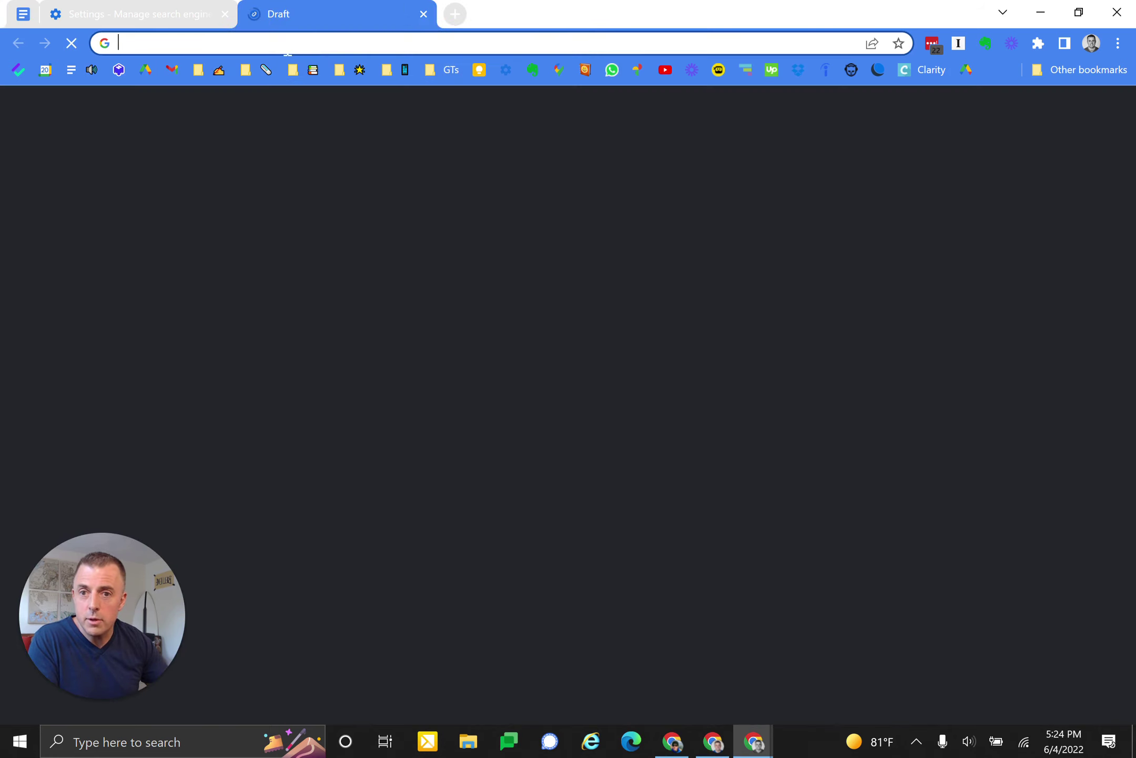
left_click(284, 44)
type("pocket")
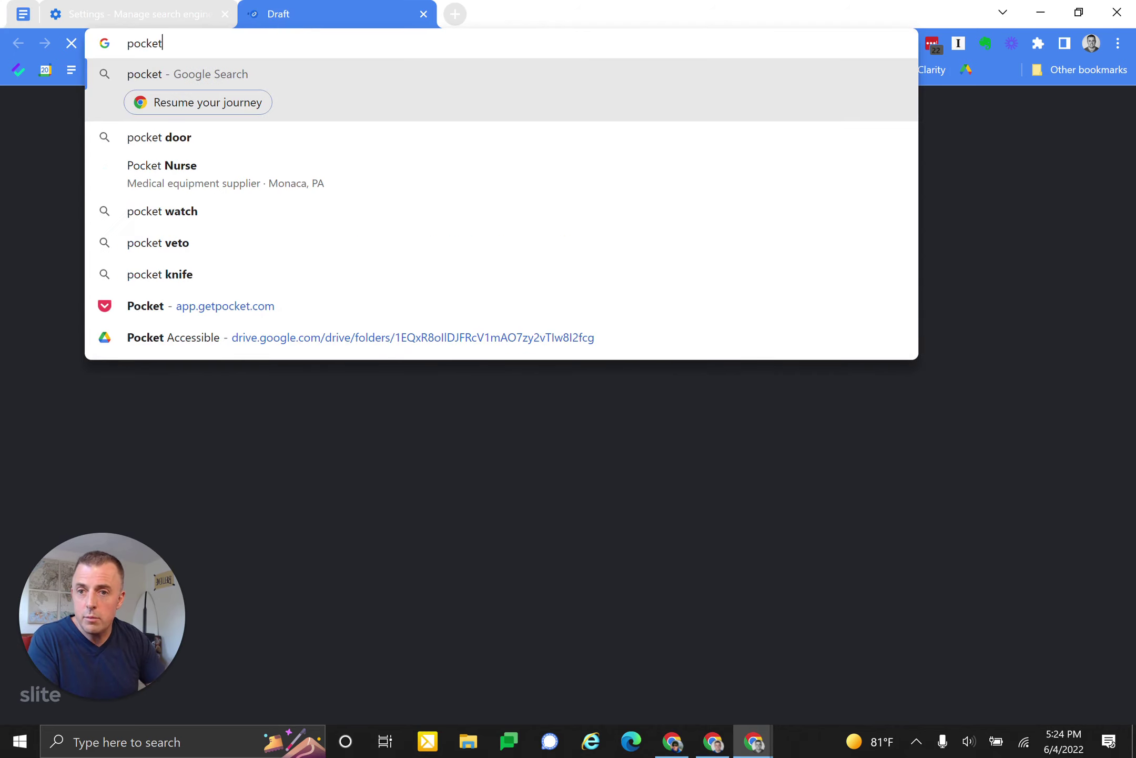
left_click(201, 317)
left_click(201, 318)
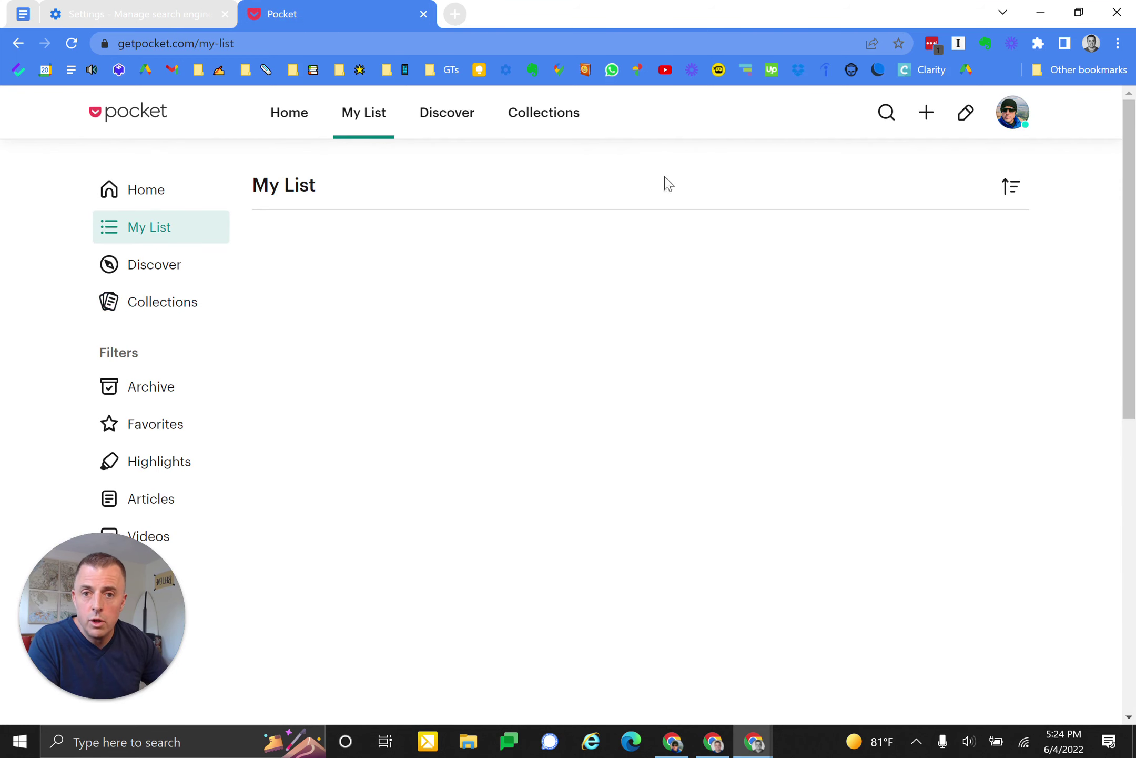
- Search My List for atomic habits, select the results address, and return to Settings
left_click(886, 112)
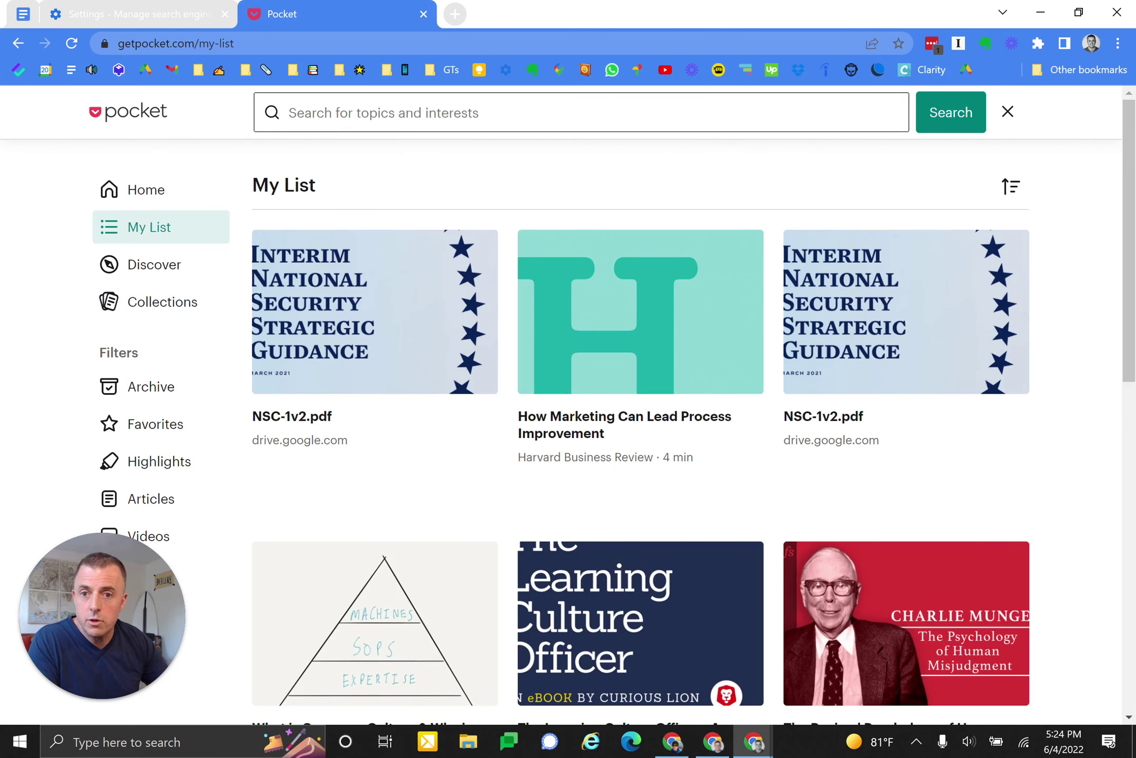
left_click(412, 113)
type("atom")
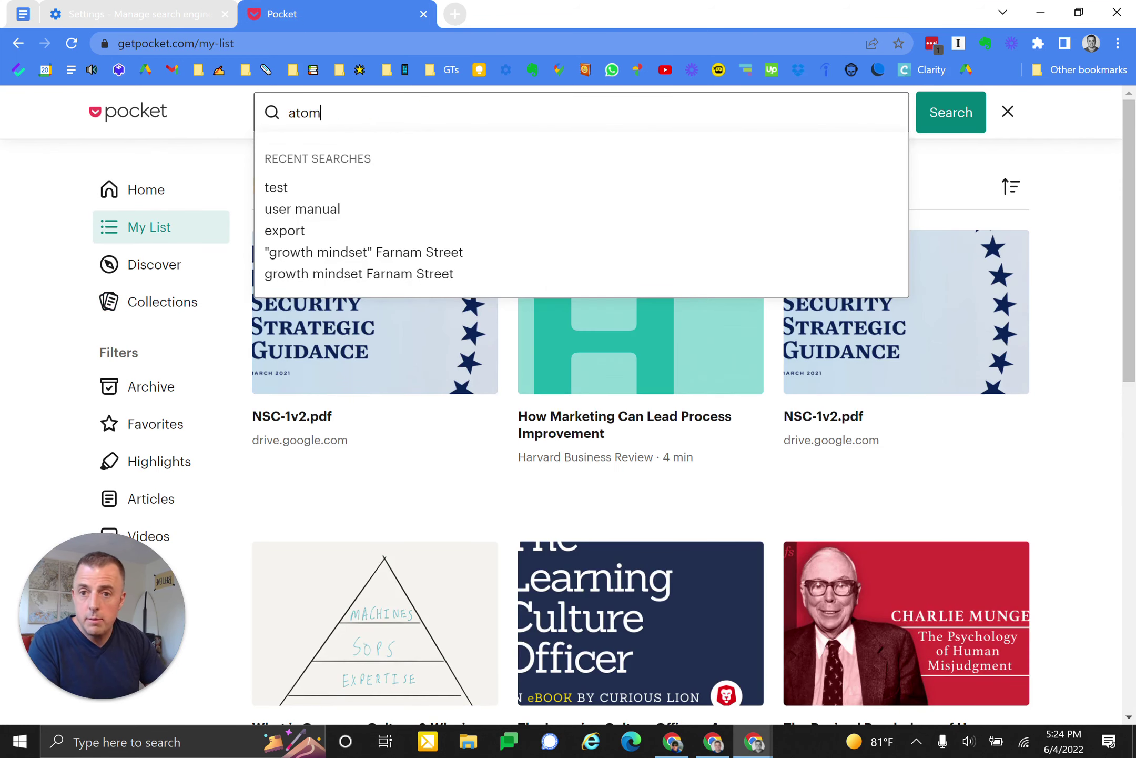
type("ic habits")
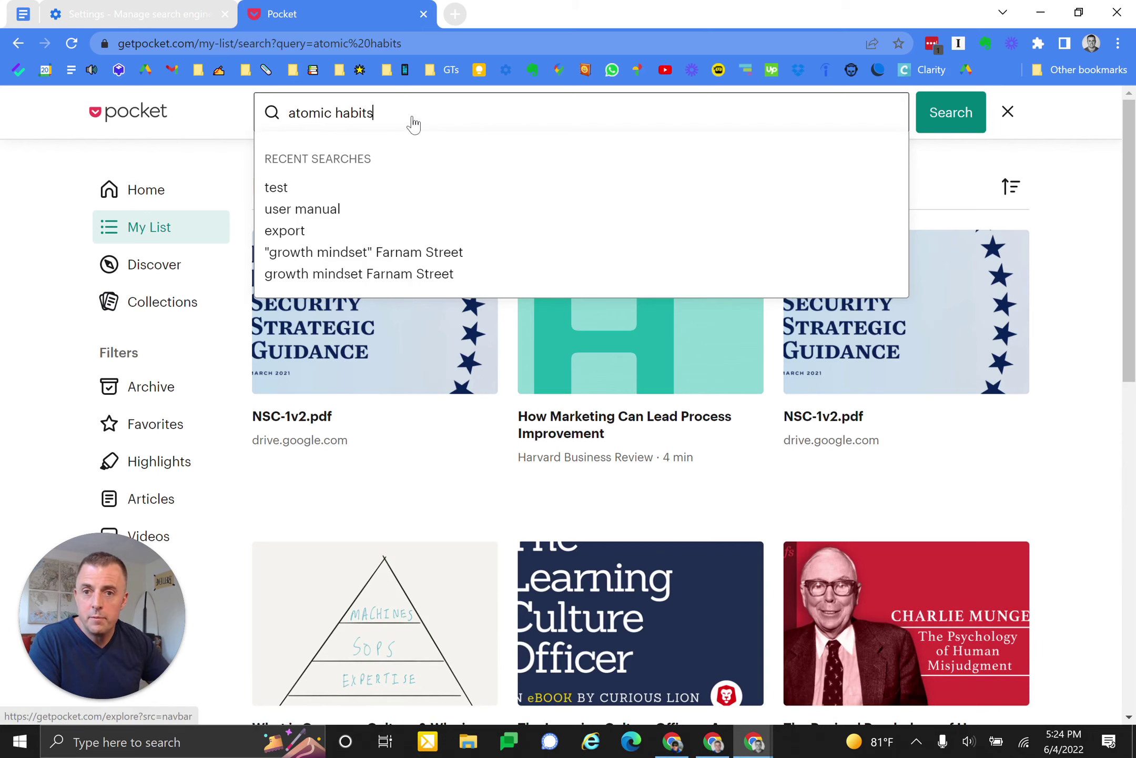
key("Return")
left_click(365, 44)
key("ctrl+c")
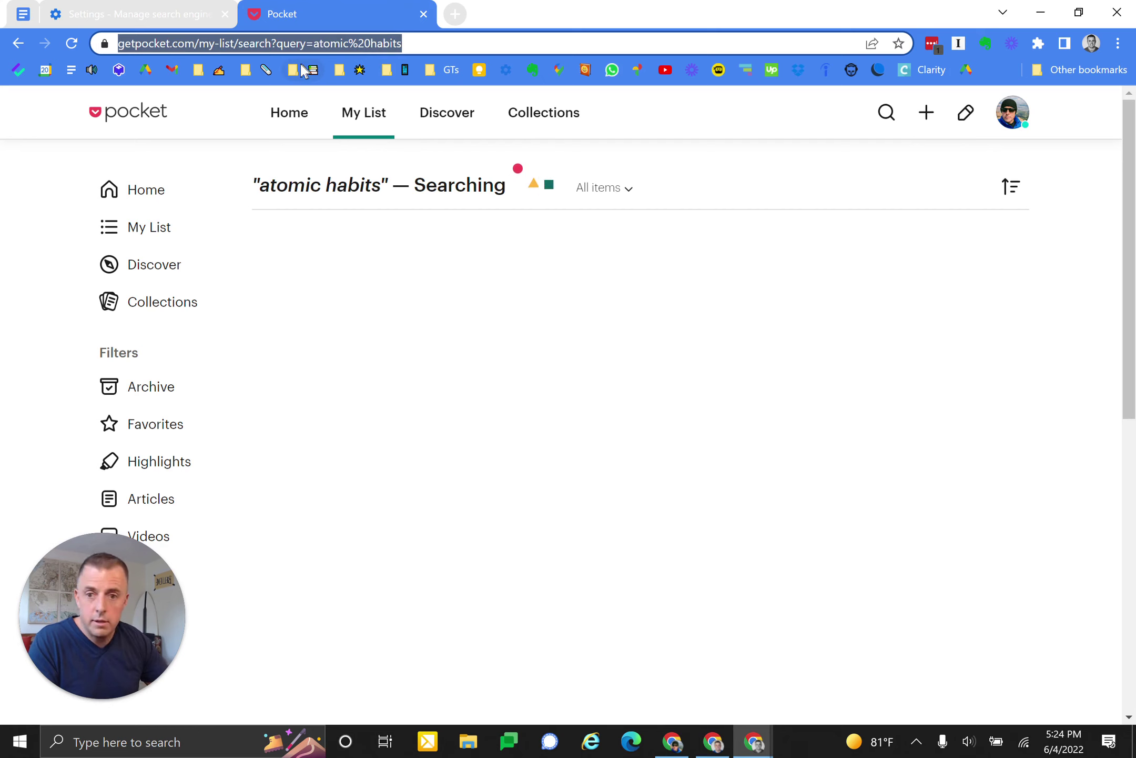
left_click(112, 18)
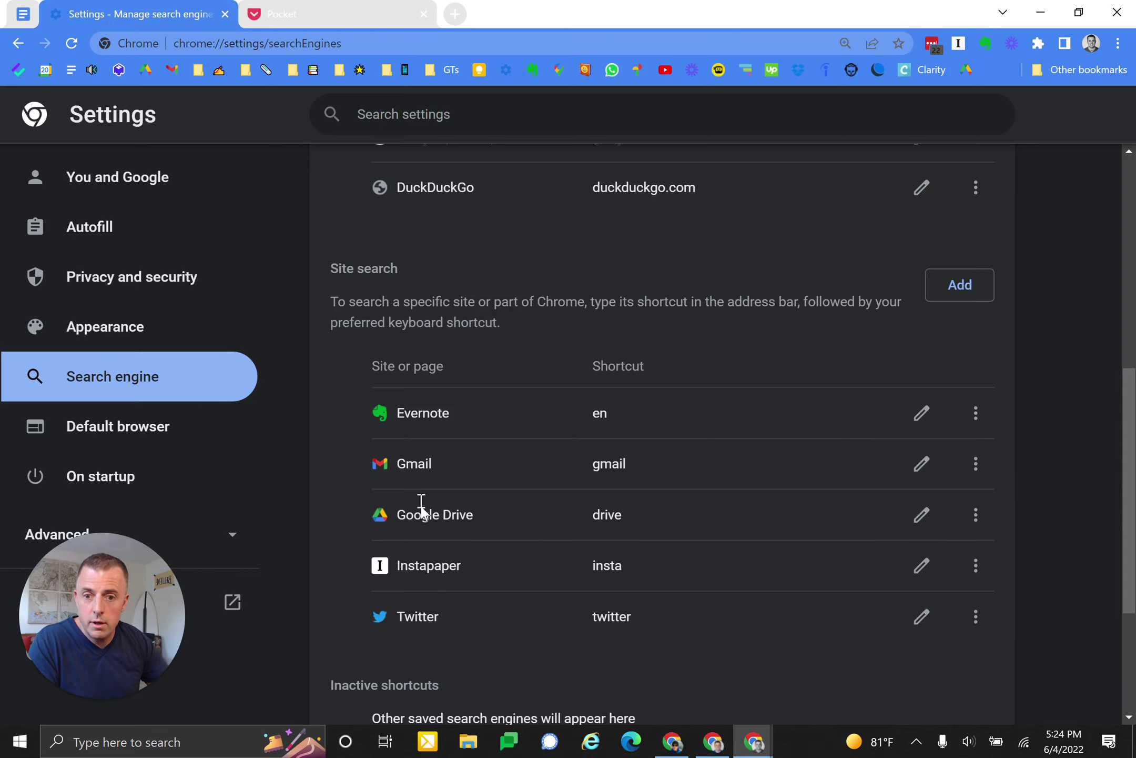
- Start a new site search named Pocket with shortcut pocket
left_click(951, 287)
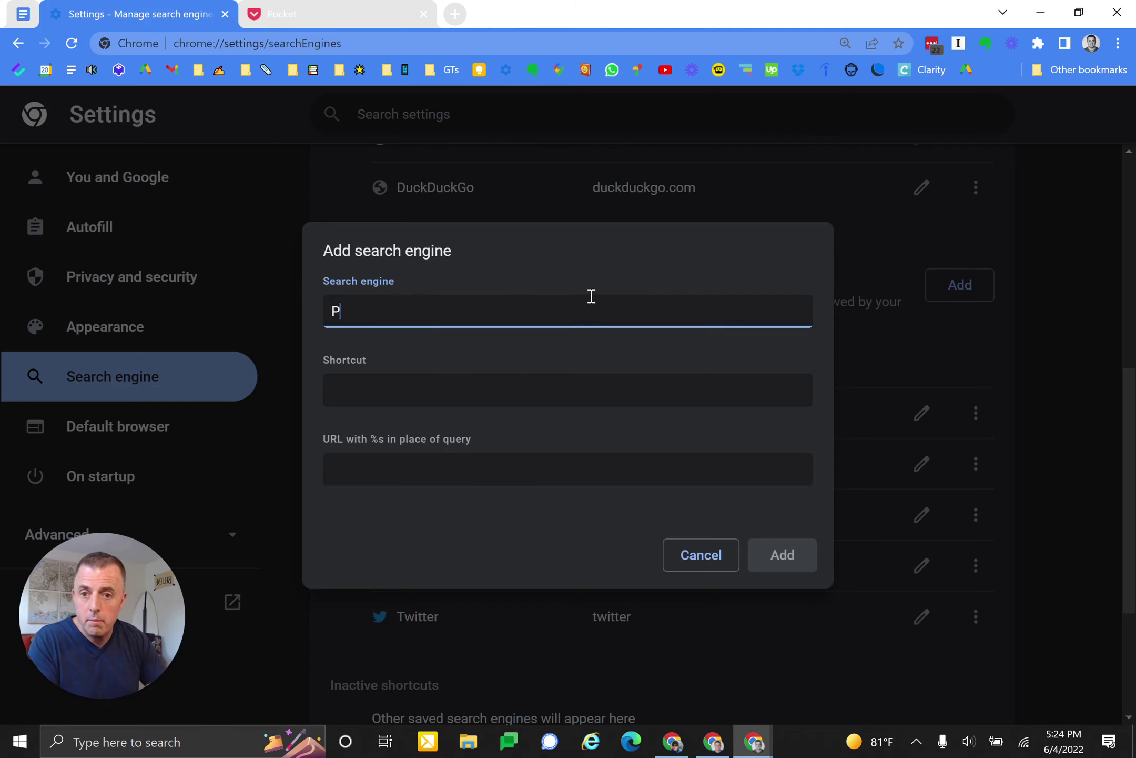
type("Pocket")
key("Tab")
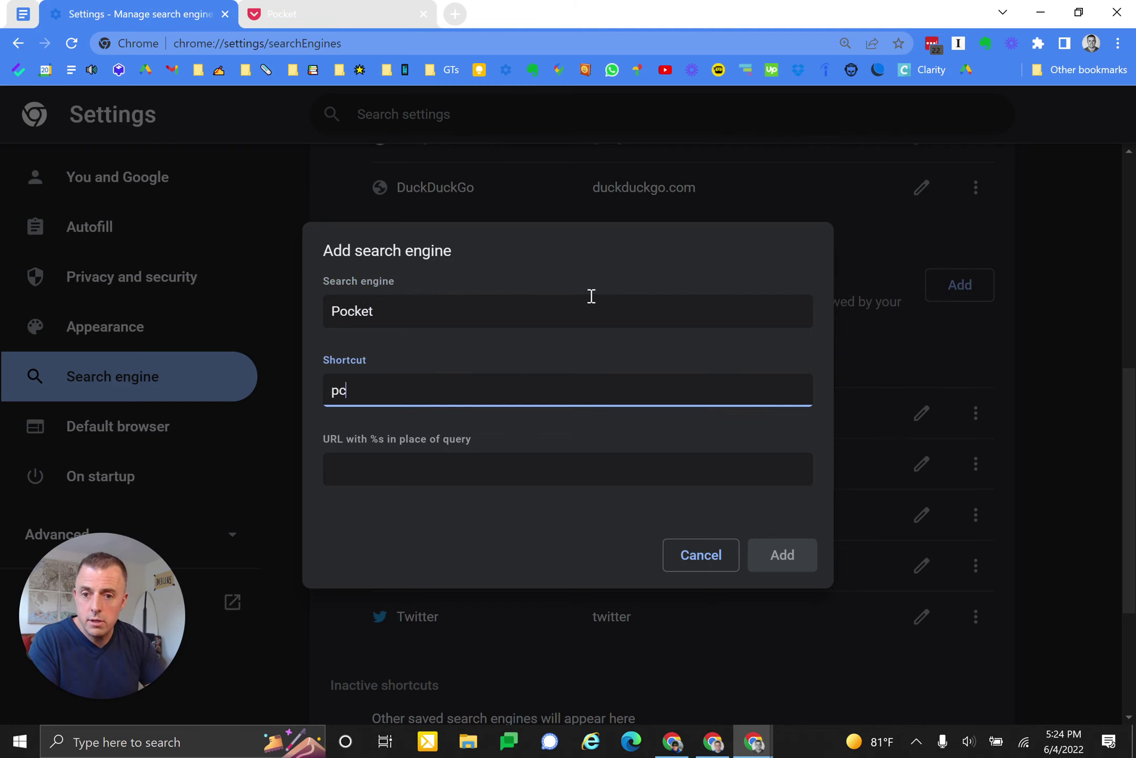
type("pocket")
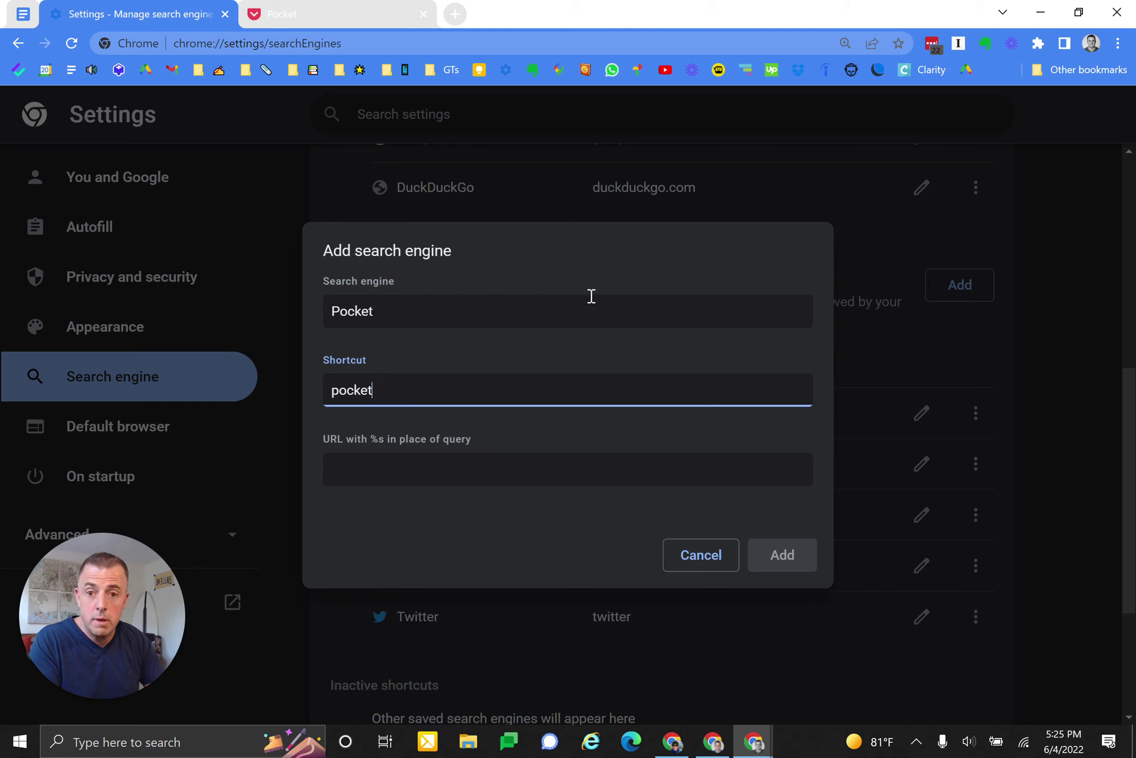
key("Tab")
- Paste the Pocket search URL, replace atomic%20habits with %s, and save it
key("ctrl+v")
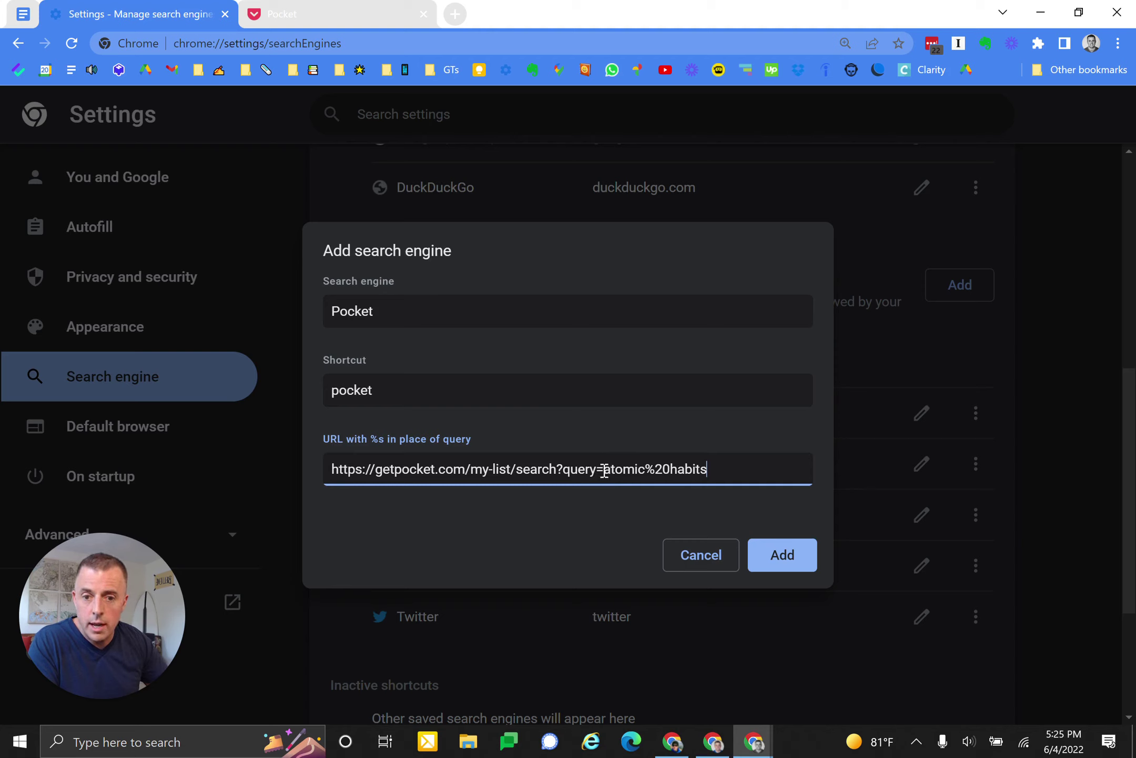
left_click_drag(606, 470, 727, 469)
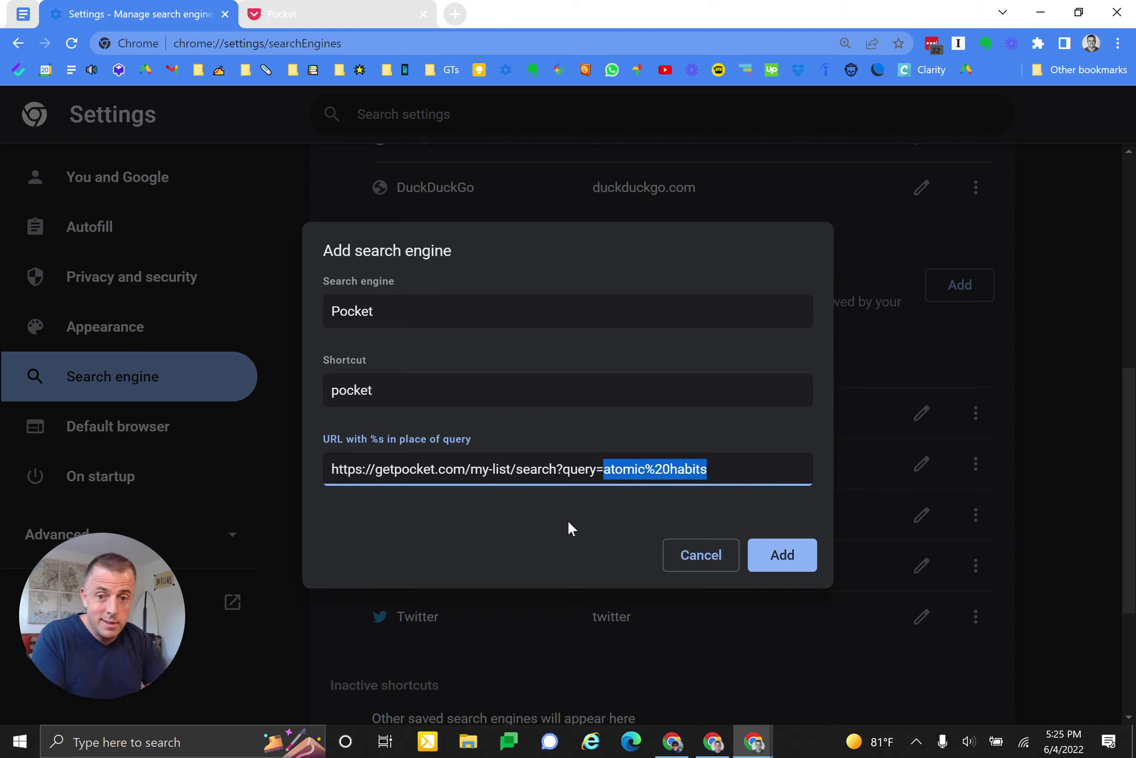
type("%s")
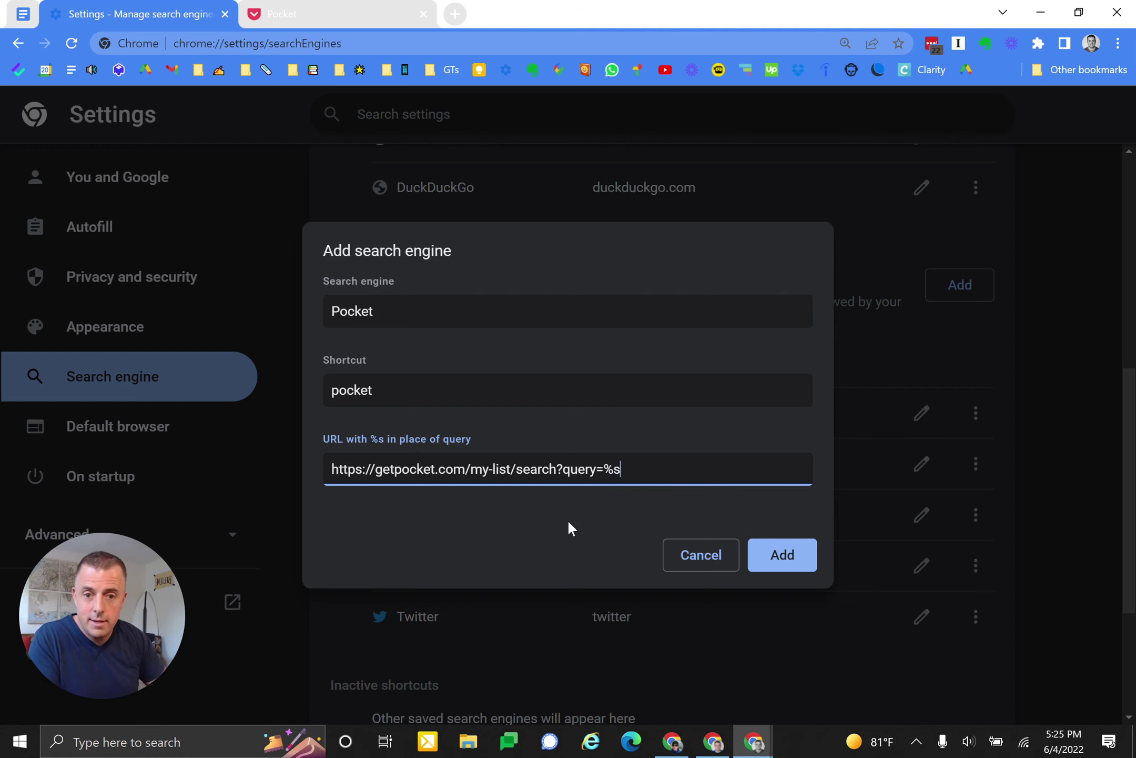
key("Return")
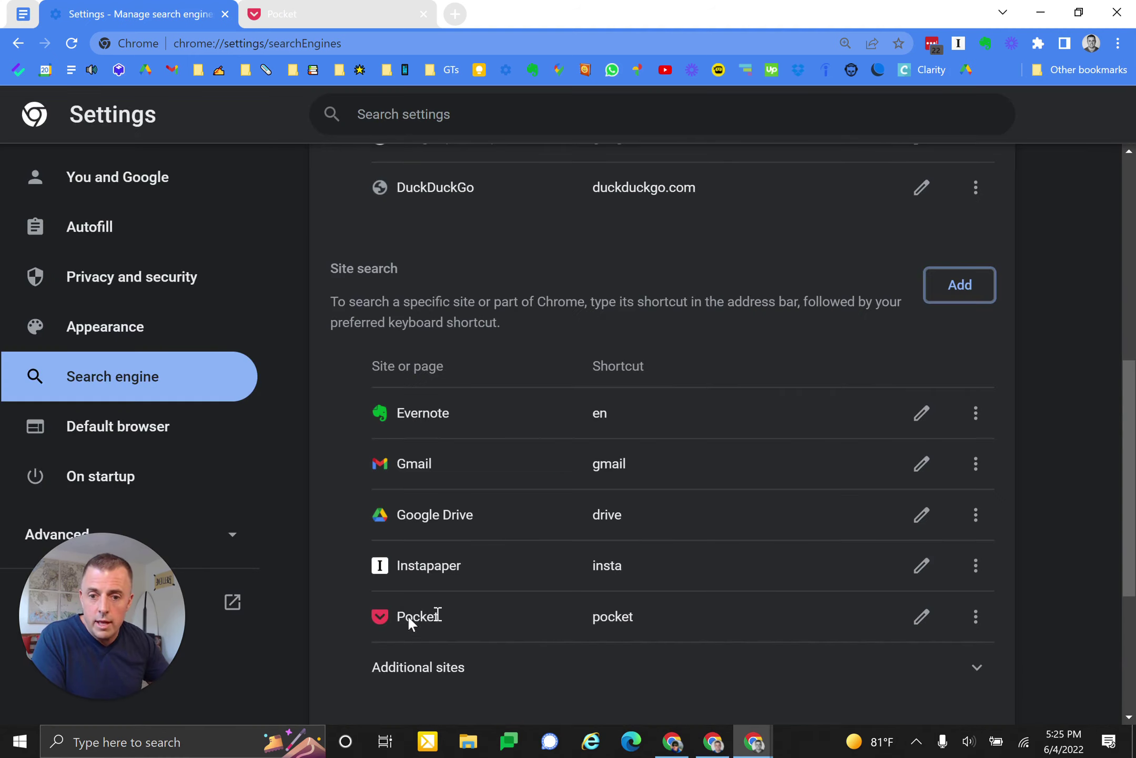
- Test the pocket shortcut with atomic habits (781 results), then close the Settings and Pocket tabs
left_click(353, 24)
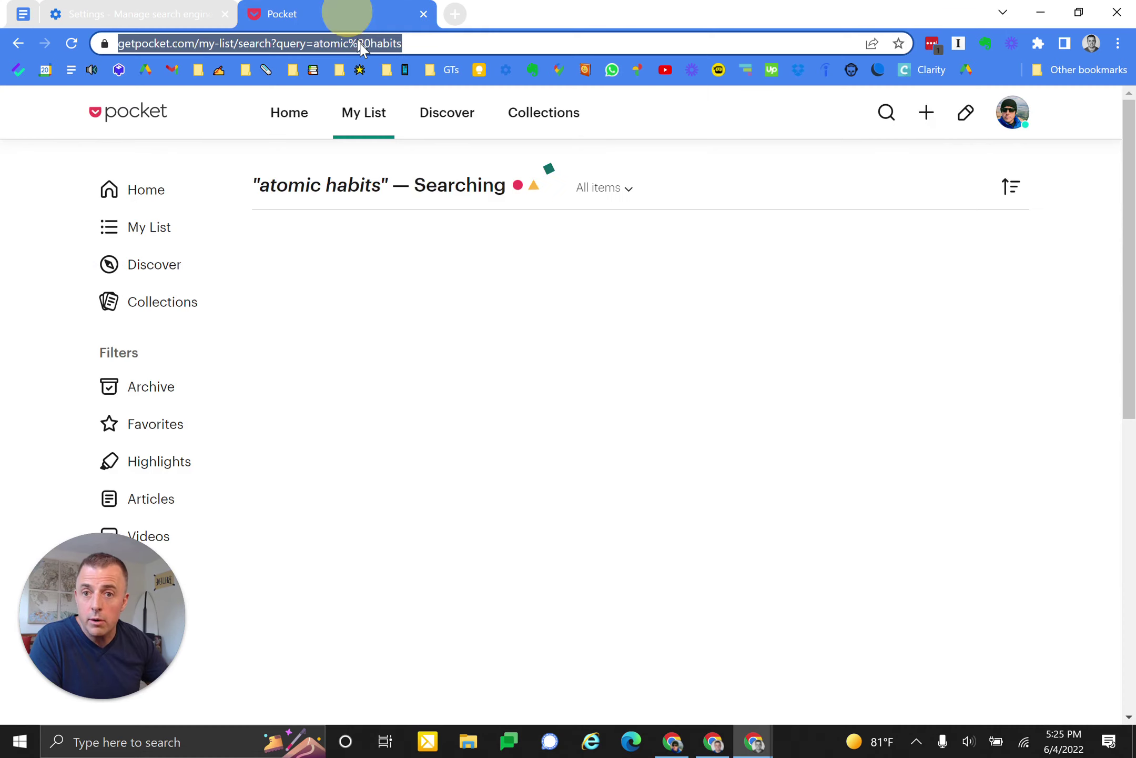
type("pocket")
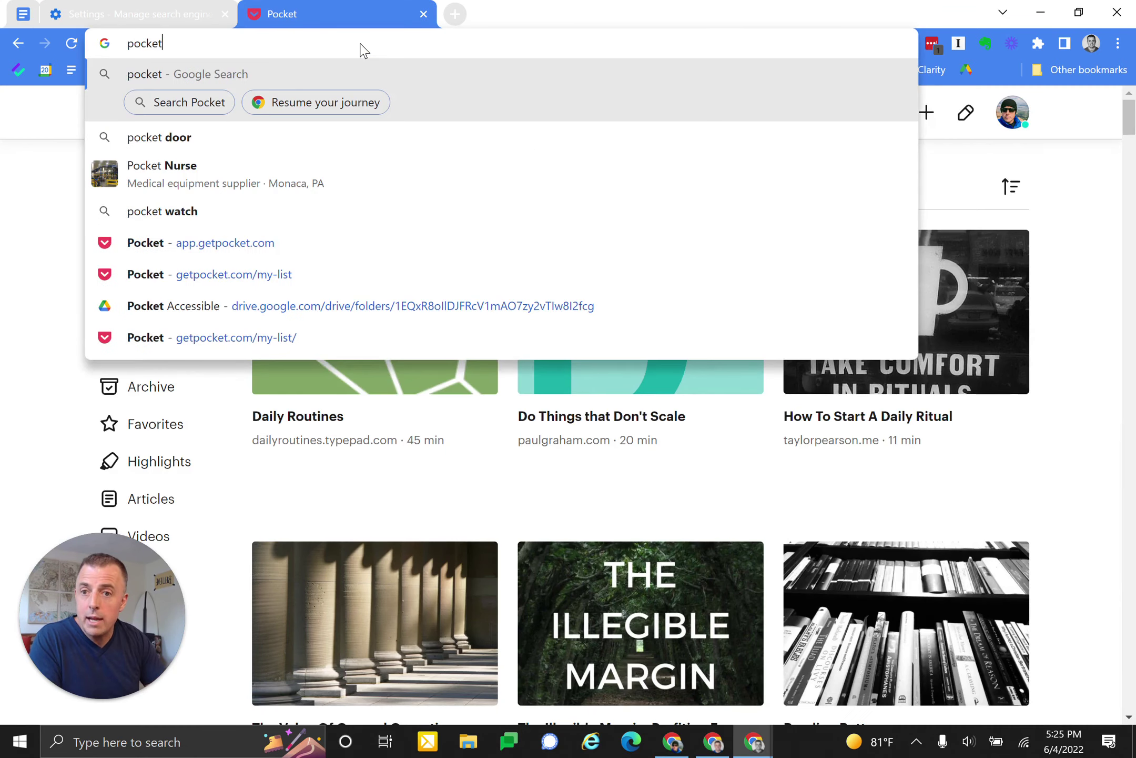
key("Tab")
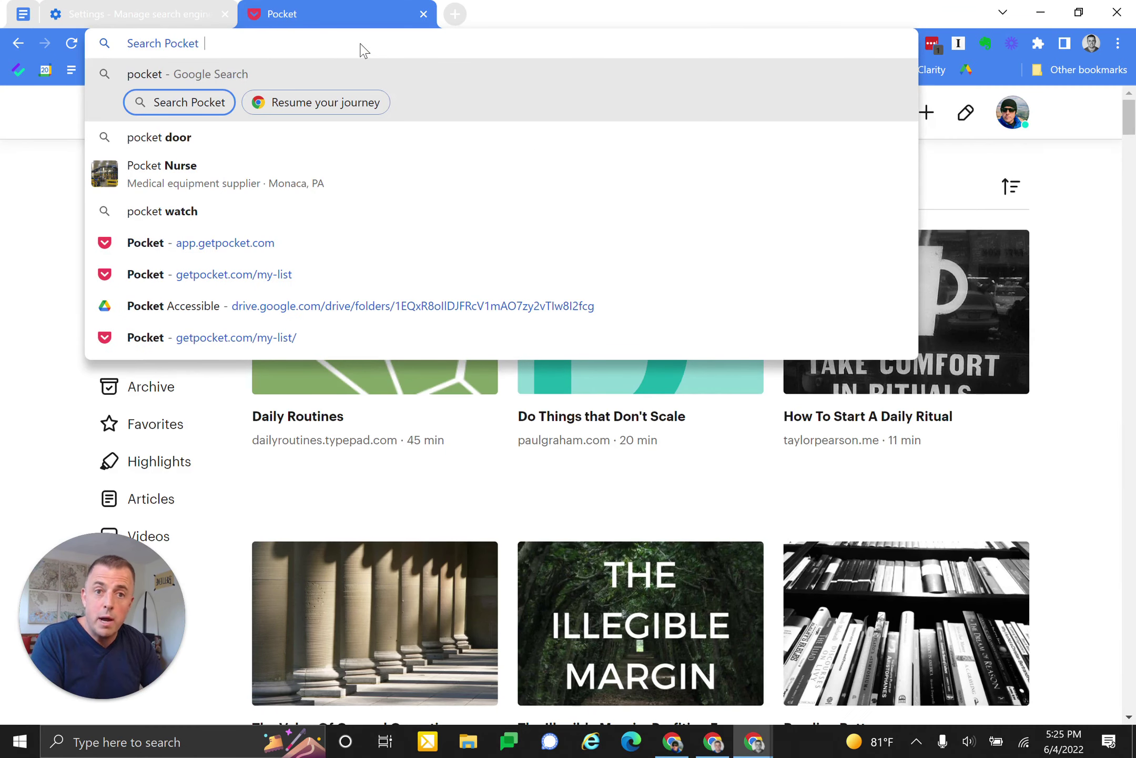
type("atomic habit")
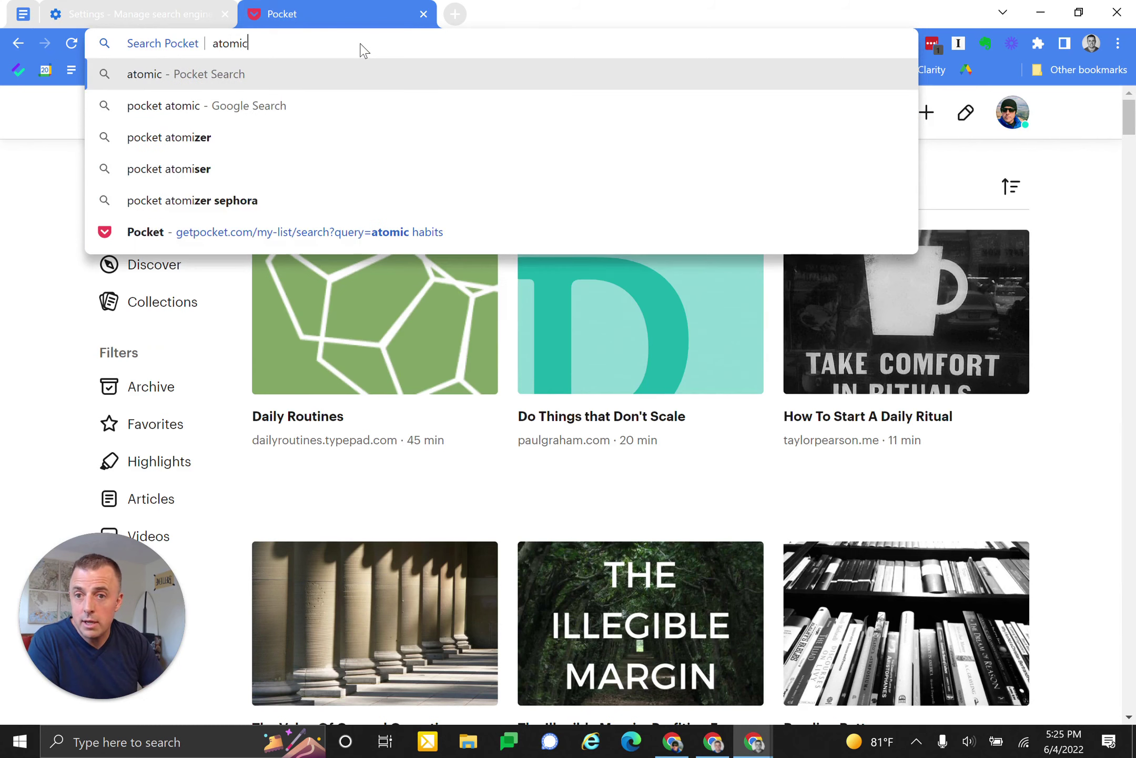
type("s")
key("Return")
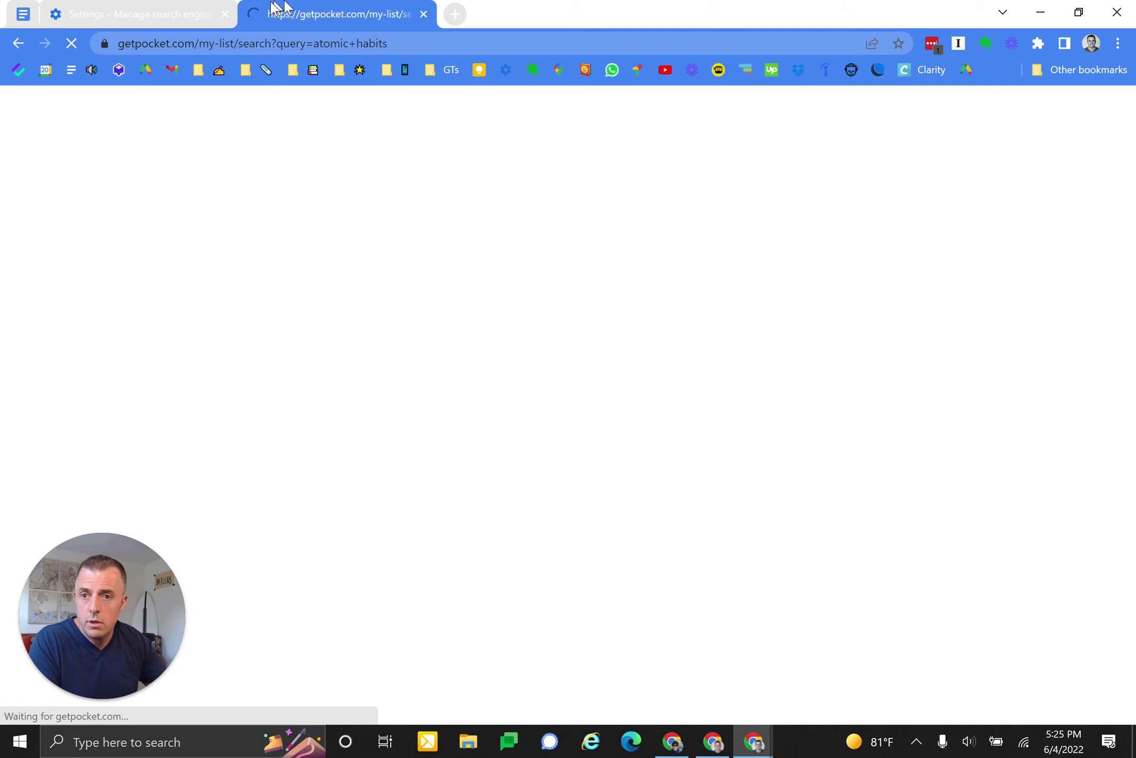
left_click(227, 15)
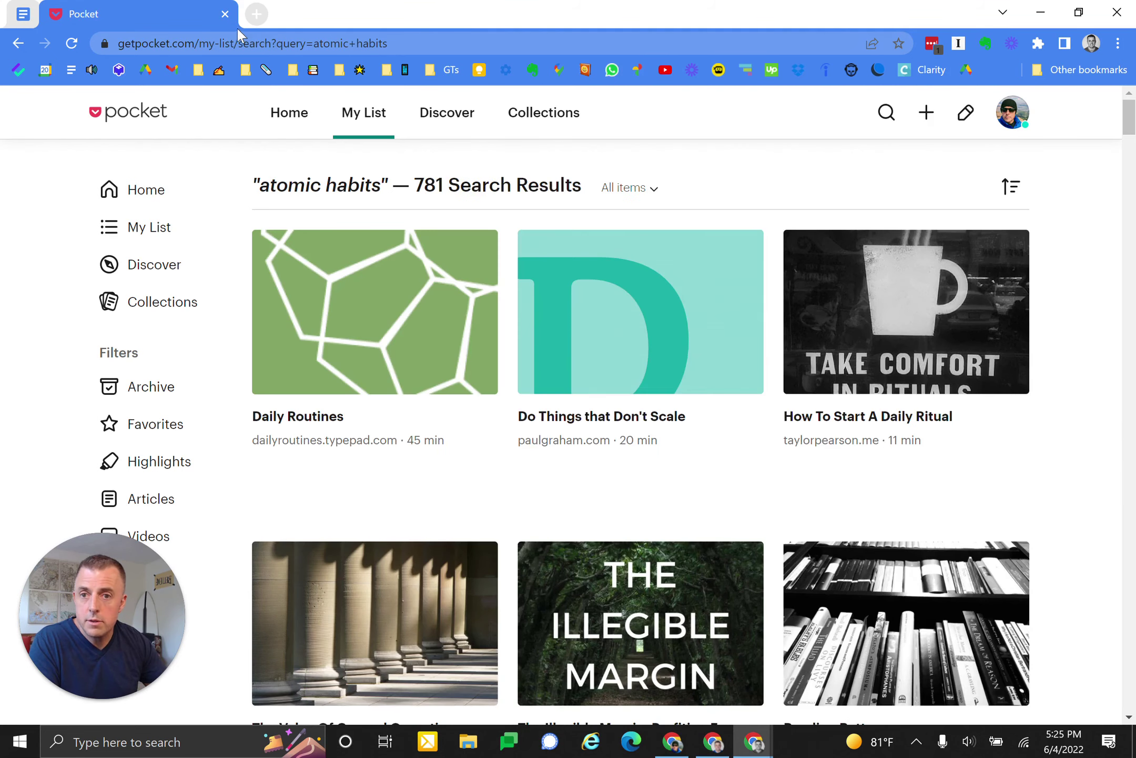
left_click(226, 14)
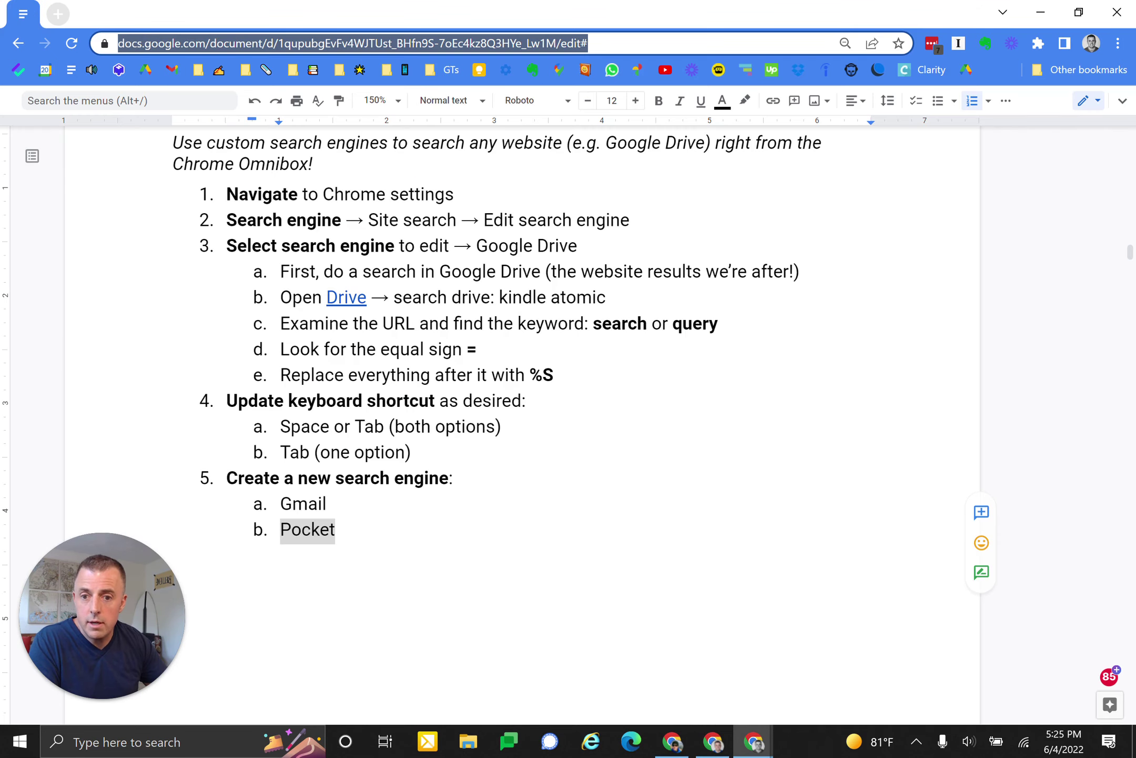
- Restore '6. Other examples' with Calendar, Instapaper and Evernote sub-items after Pocket
left_click(391, 526)
key("ctrl+z")
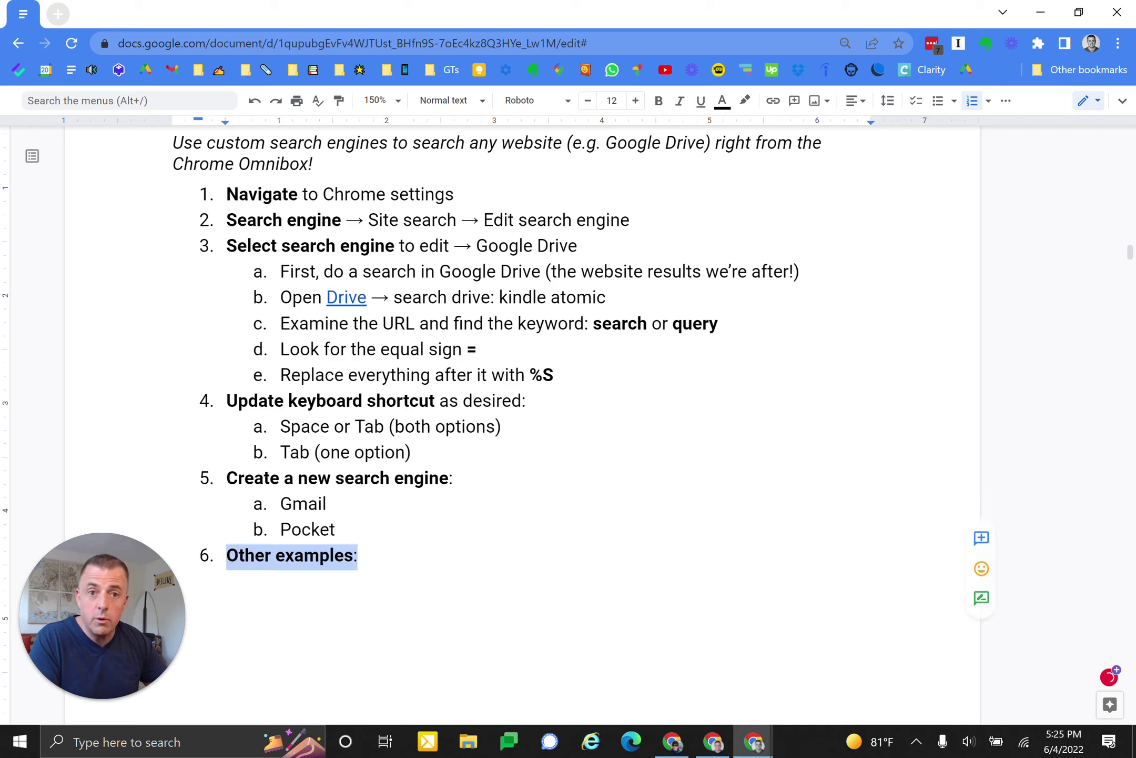
key("ctrl+z")
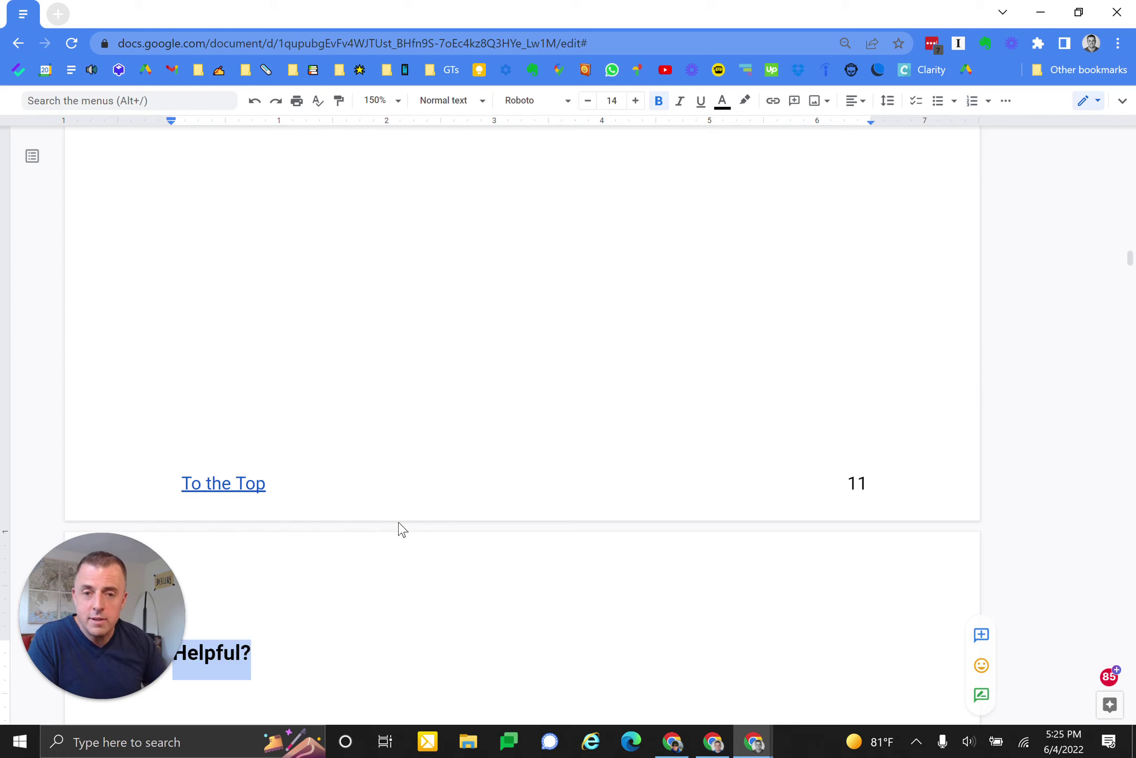
scroll(400, 528, "down", 8)
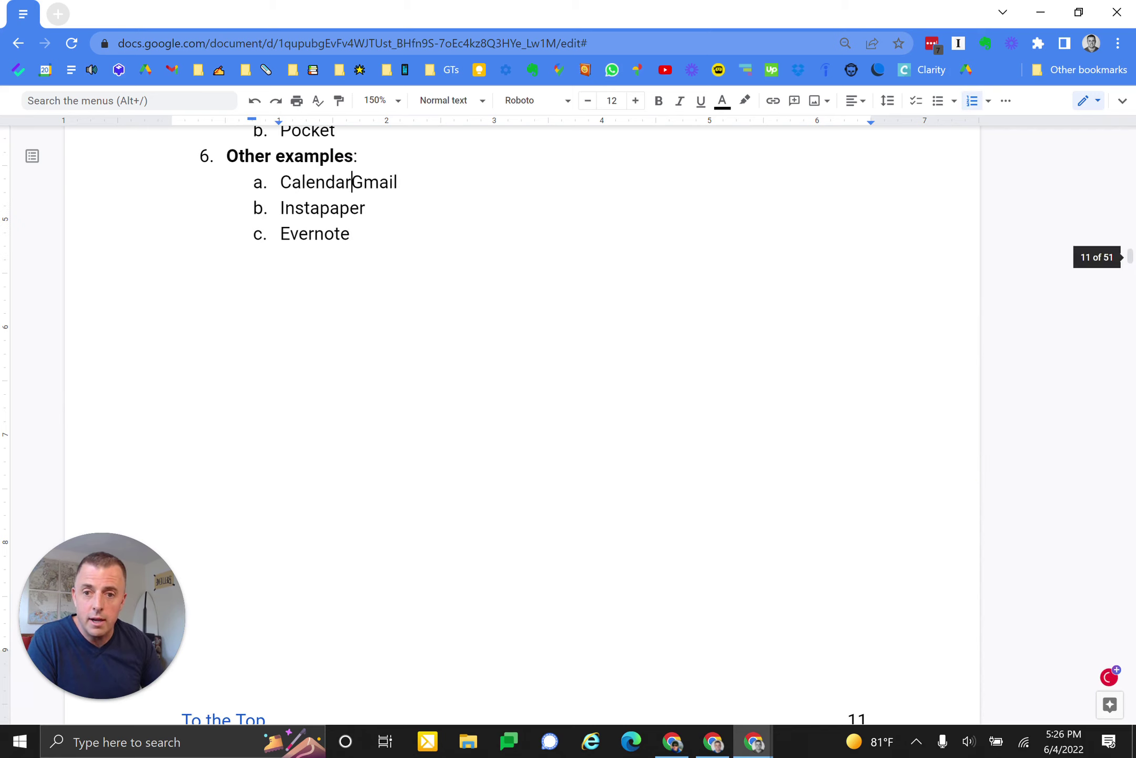
scroll(521, 421, "up", 3)
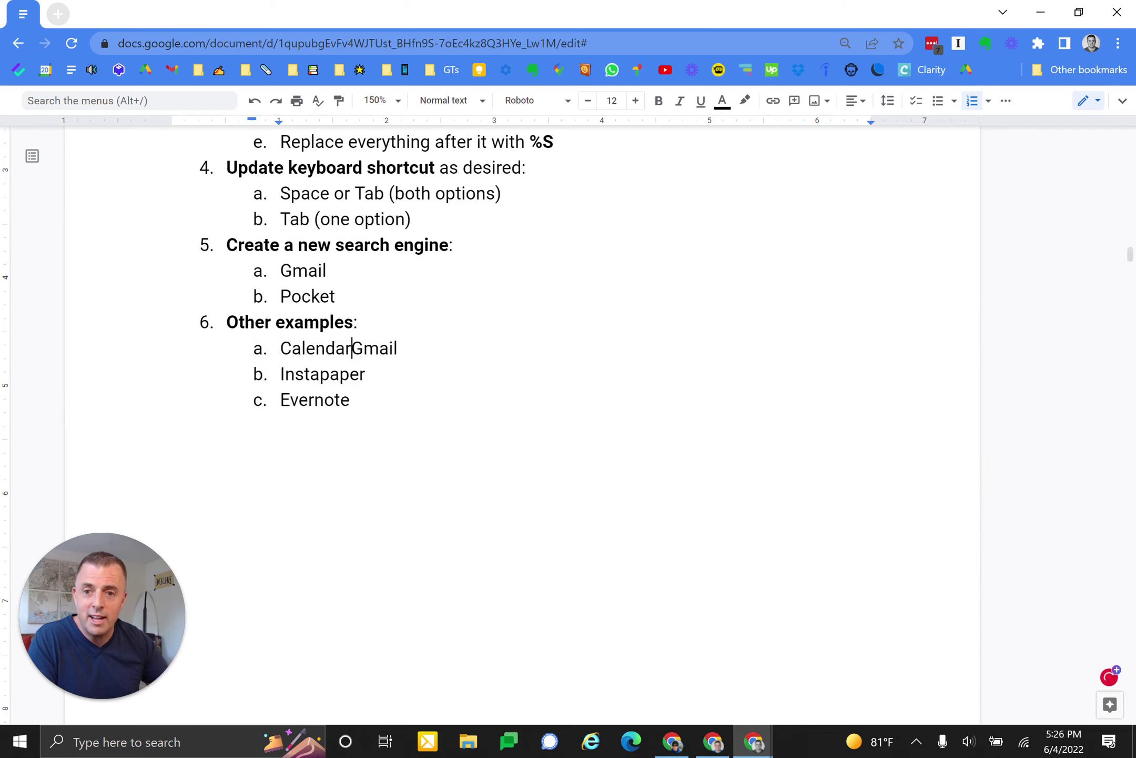